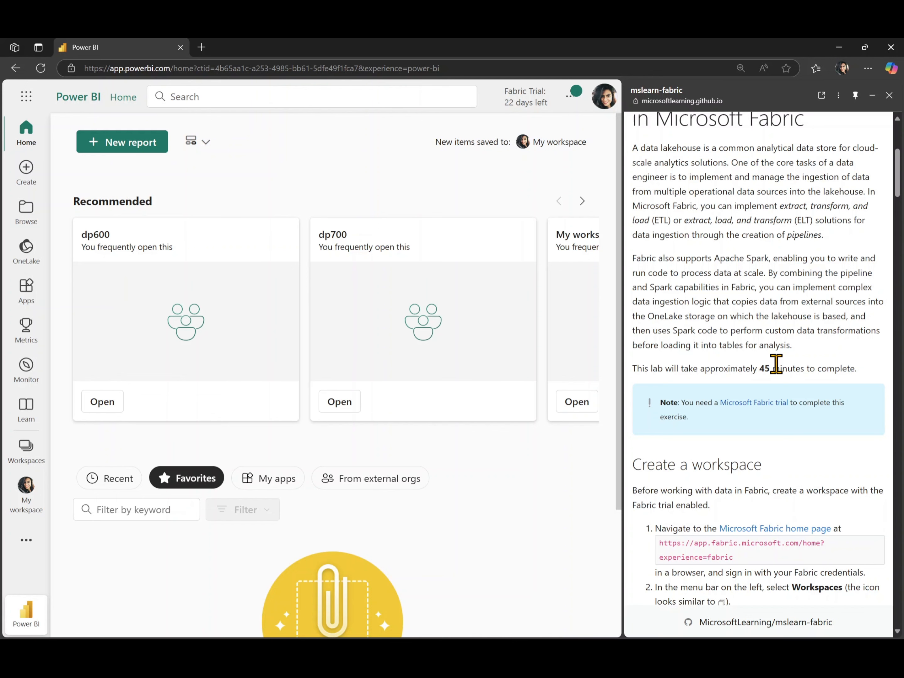
Step: Start a new workspace and name it dp600lab3
{"action": "scroll", "coordinate": [777, 364], "scroll_direction": "down", "scroll_amount": 4}
{"action": "scroll", "coordinate": [777, 364], "scroll_direction": "down", "scroll_amount": 4}
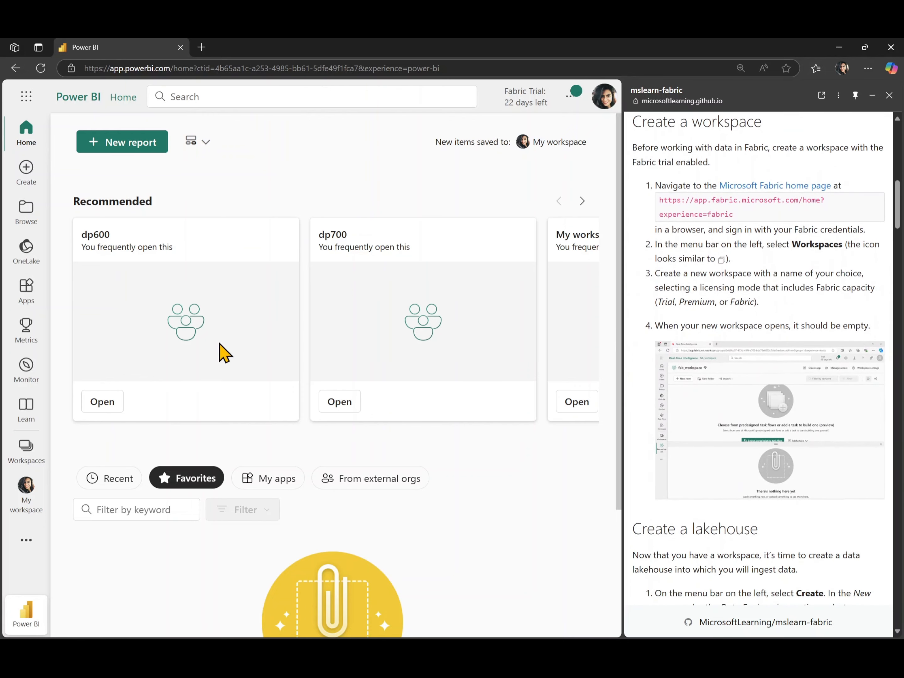
{"action": "left_click", "coordinate": [25, 458]}
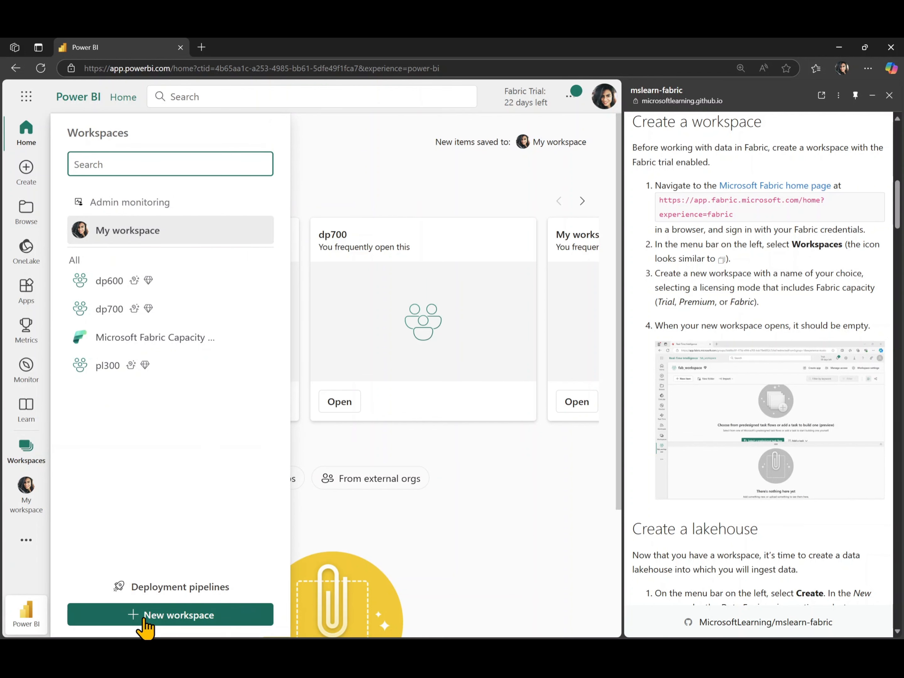
{"action": "left_click", "coordinate": [175, 616]}
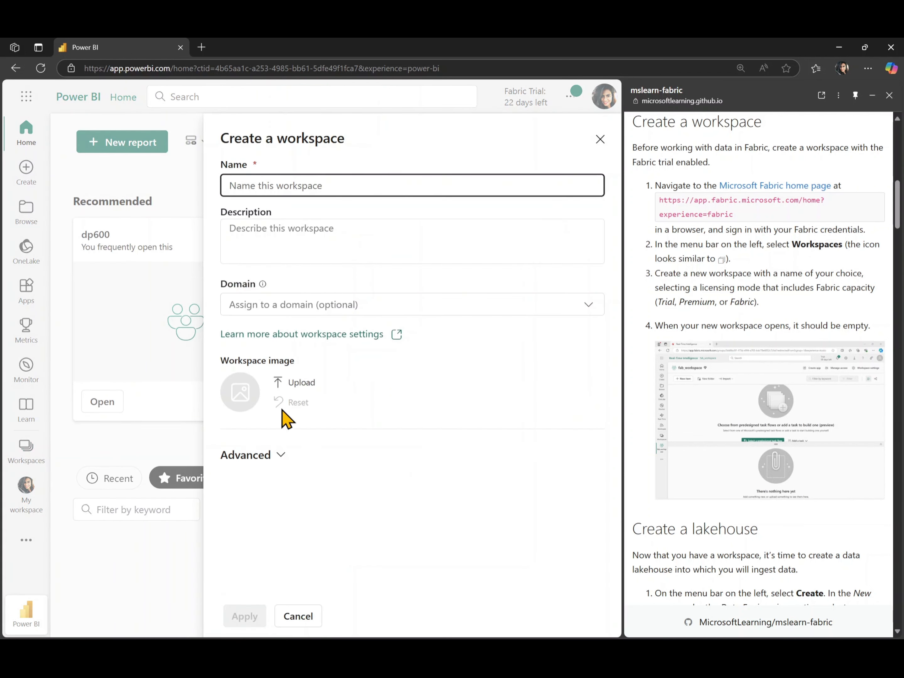
{"action": "type", "text": "dp60"}
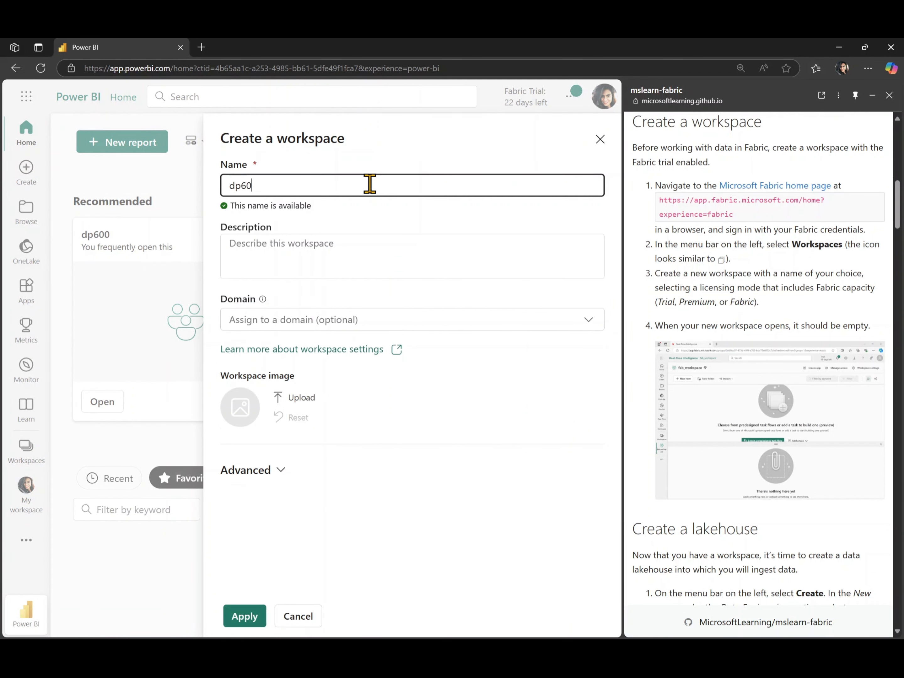
{"action": "type", "text": "0lab"}
Step: Create the workspace with the Trial license mode kept in its advanced settings, and collapse its task flow area
{"action": "left_click", "coordinate": [255, 472]}
{"action": "scroll", "coordinate": [258, 478], "scroll_direction": "down", "scroll_amount": 4}
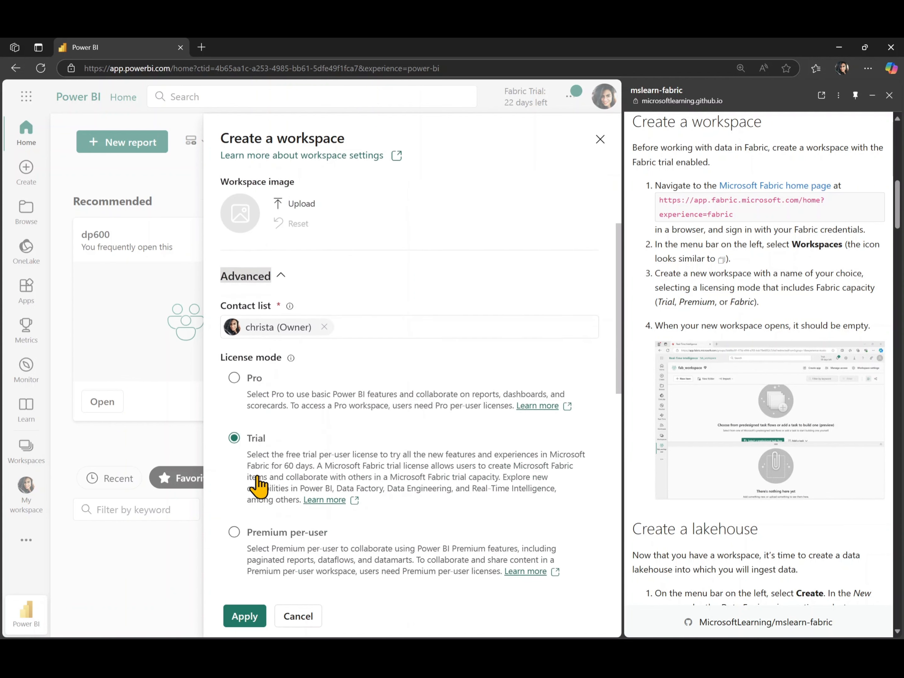
{"action": "scroll", "coordinate": [258, 485], "scroll_direction": "down", "scroll_amount": 3}
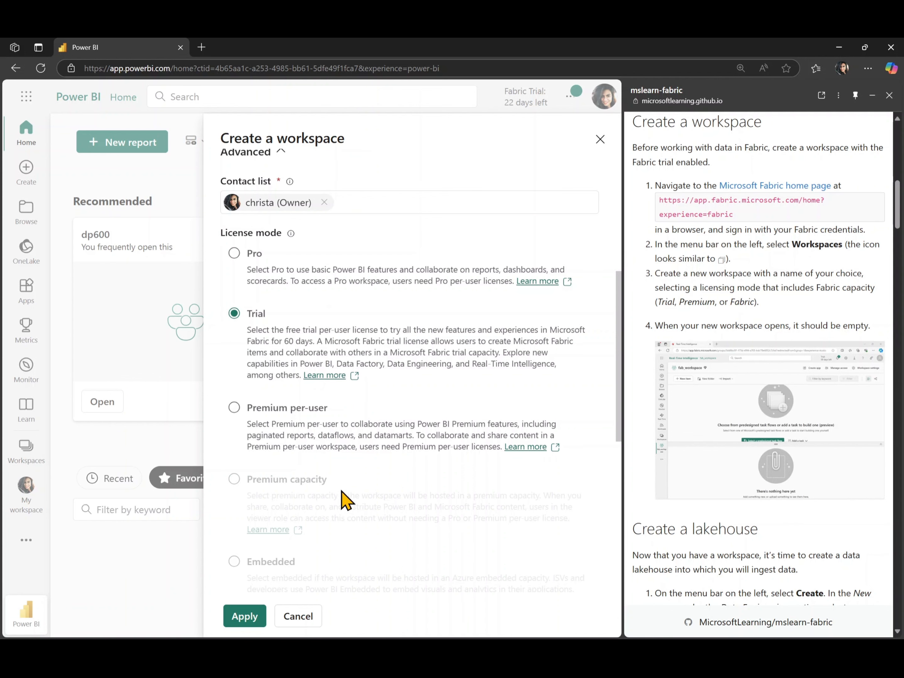
{"action": "scroll", "coordinate": [343, 517], "scroll_direction": "down", "scroll_amount": 5}
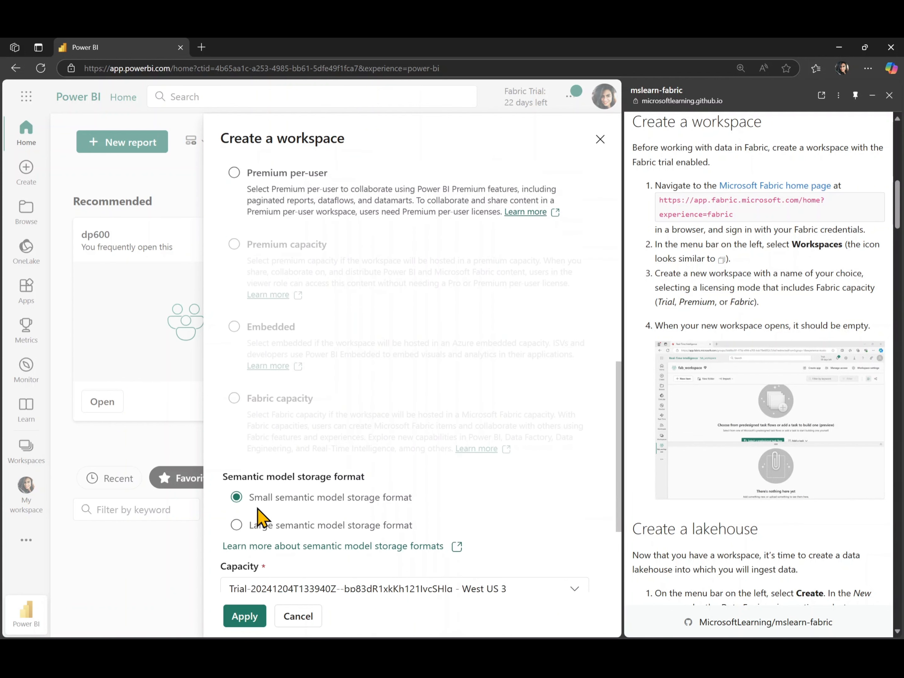
{"action": "left_click", "coordinate": [237, 617]}
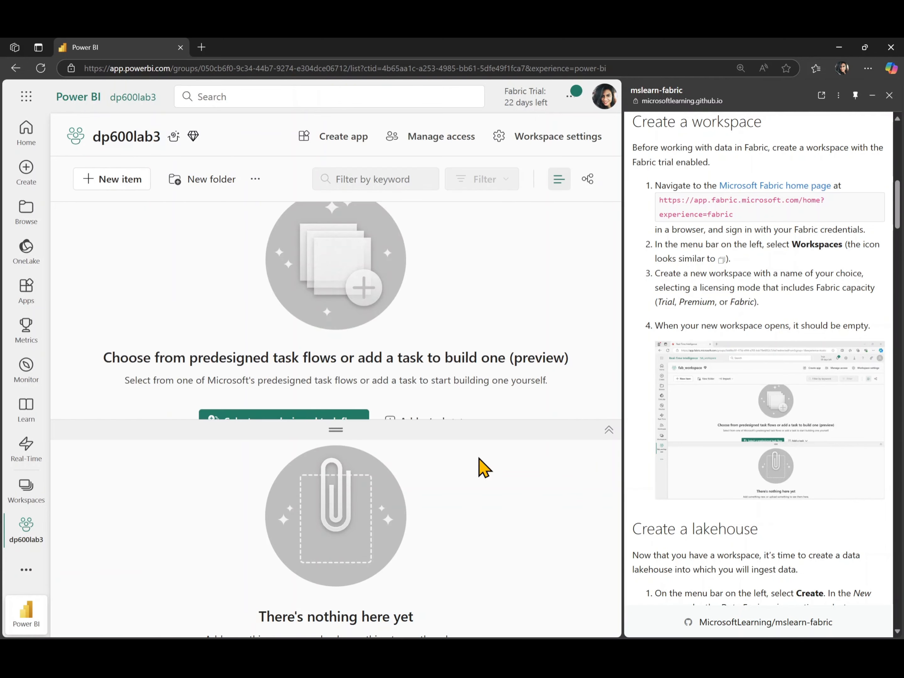
{"action": "left_click", "coordinate": [608, 431]}
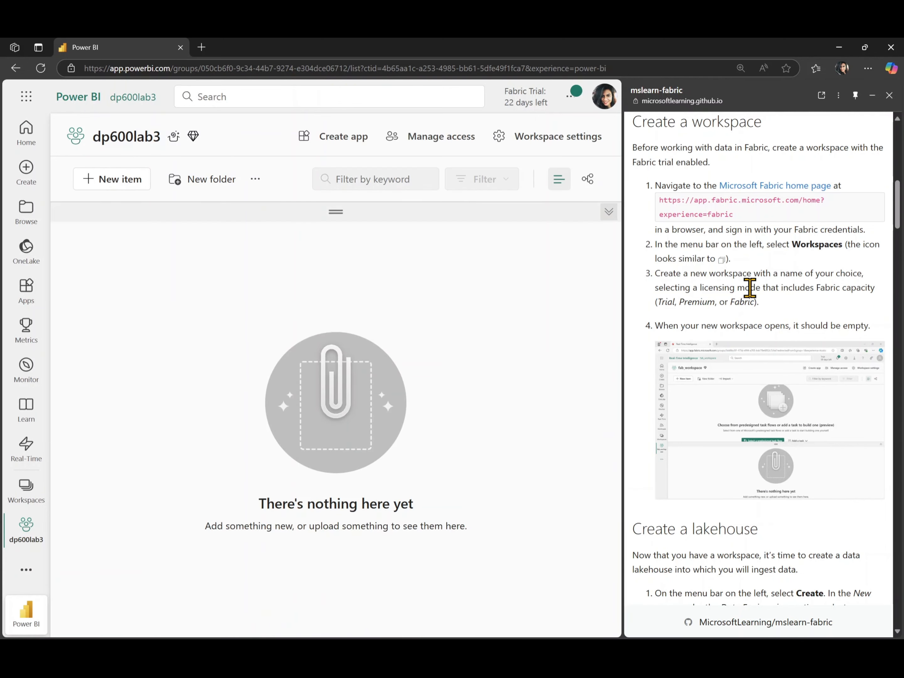
Step: Create a lakehouse named dp600lab3 in the new workspace, without lakehouse schemas
{"action": "scroll", "coordinate": [750, 287], "scroll_direction": "down", "scroll_amount": 8}
{"action": "scroll", "coordinate": [749, 289], "scroll_direction": "down", "scroll_amount": 1}
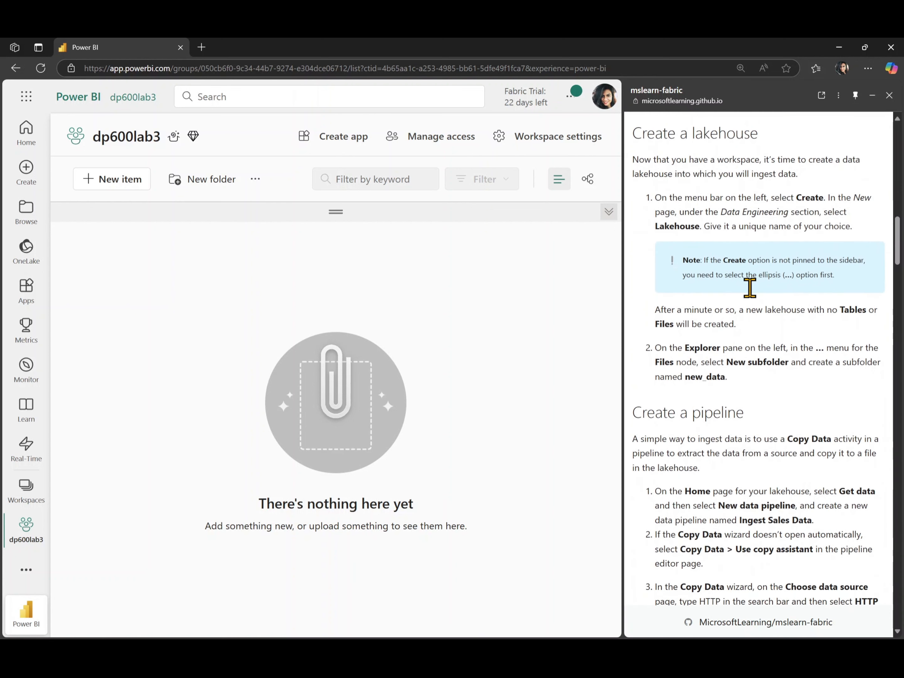
{"action": "left_click", "coordinate": [135, 188]}
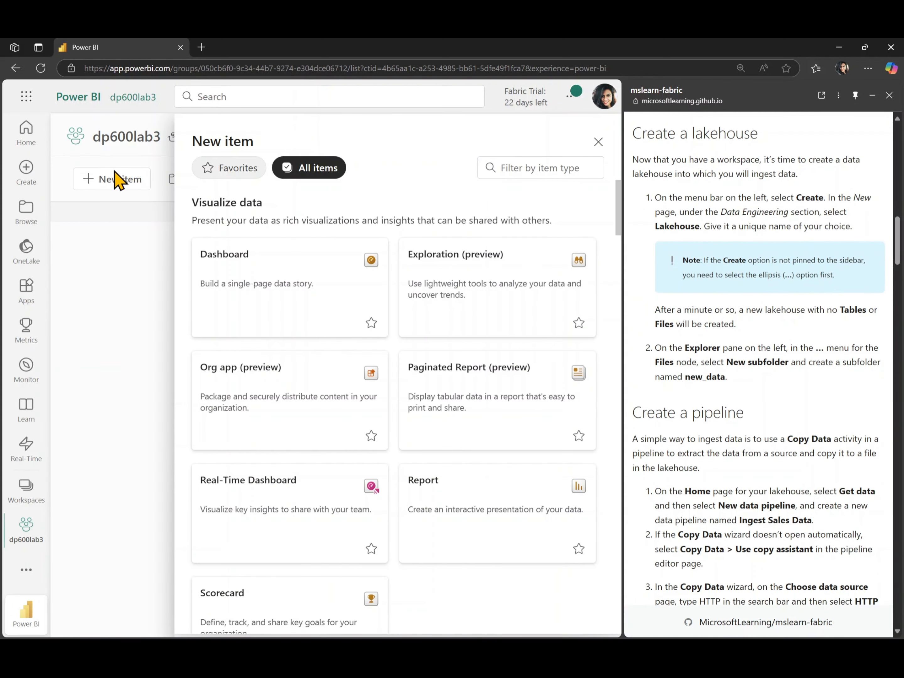
{"action": "scroll", "coordinate": [288, 388], "scroll_direction": "down", "scroll_amount": 7}
{"action": "scroll", "coordinate": [290, 389], "scroll_direction": "down", "scroll_amount": 20}
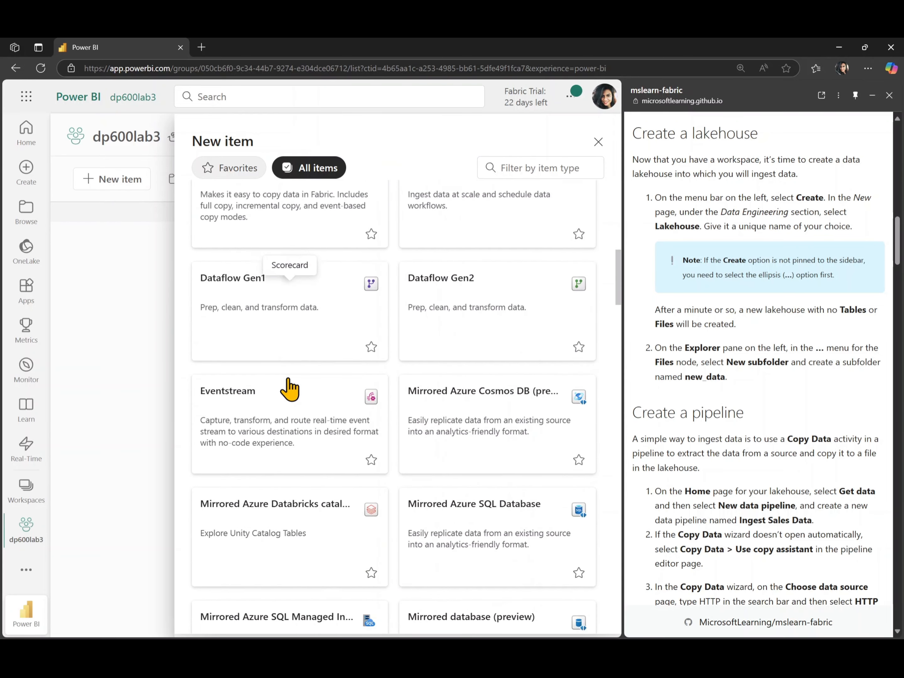
{"action": "scroll", "coordinate": [288, 387], "scroll_direction": "down", "scroll_amount": 4}
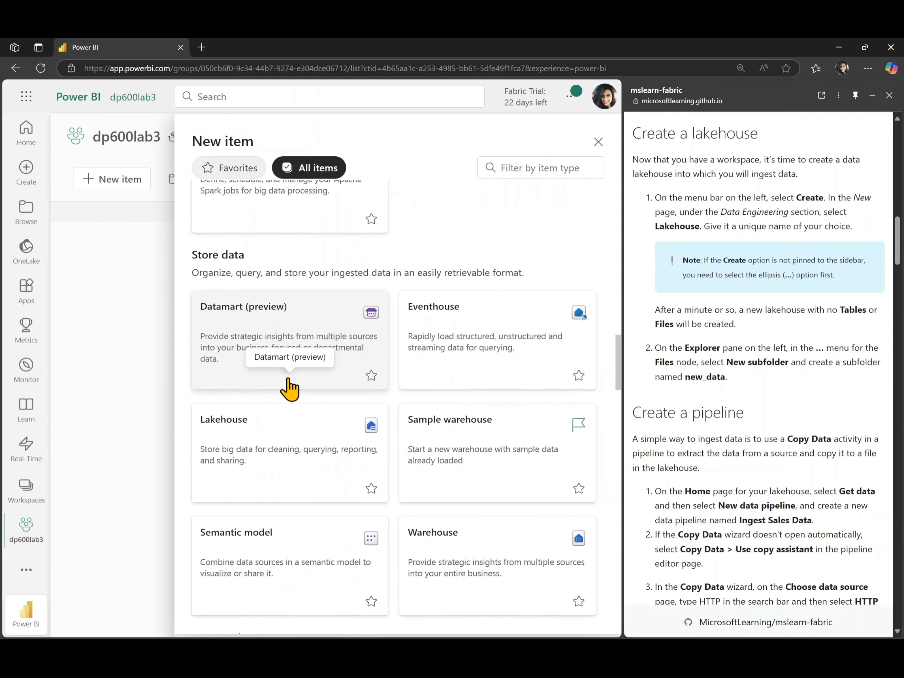
{"action": "scroll", "coordinate": [204, 255], "scroll_direction": "up", "scroll_amount": 1}
{"action": "scroll", "coordinate": [251, 291], "scroll_direction": "down", "scroll_amount": 2}
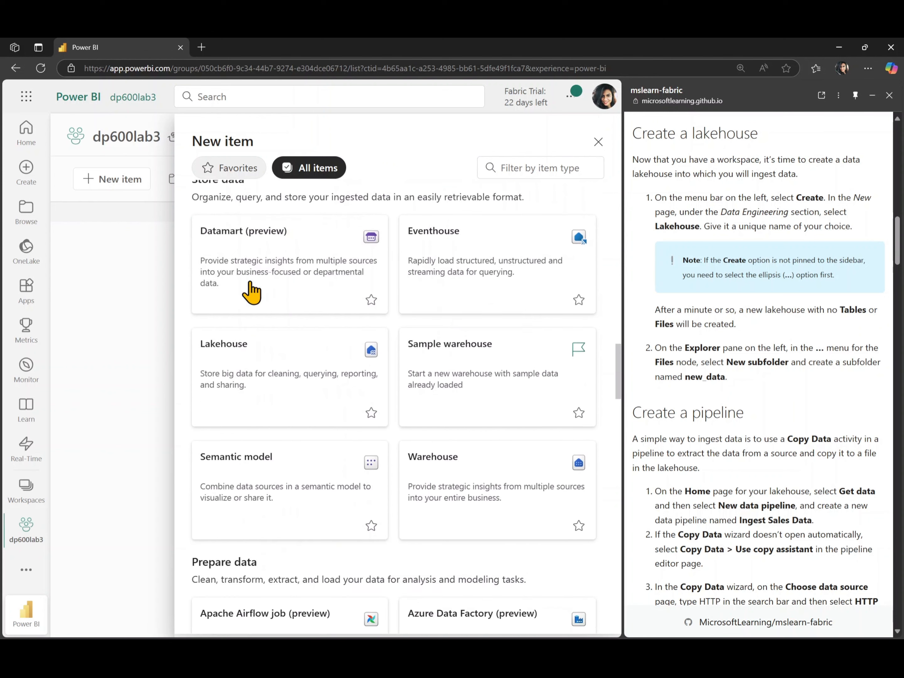
{"action": "left_click", "coordinate": [249, 374]}
{"action": "type", "text": "dp600lab3"}
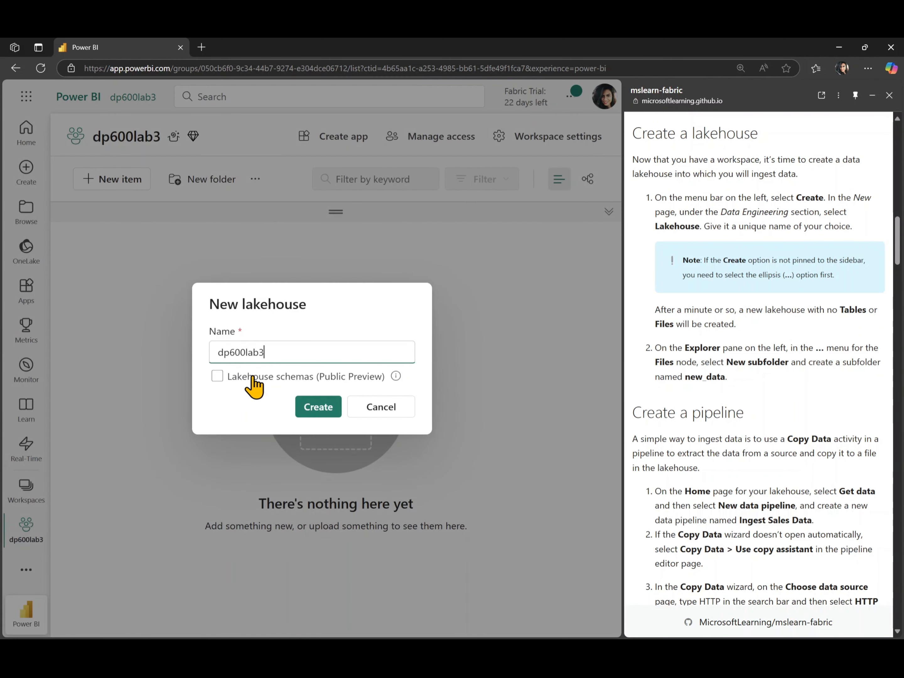
{"action": "left_click", "coordinate": [310, 405]}
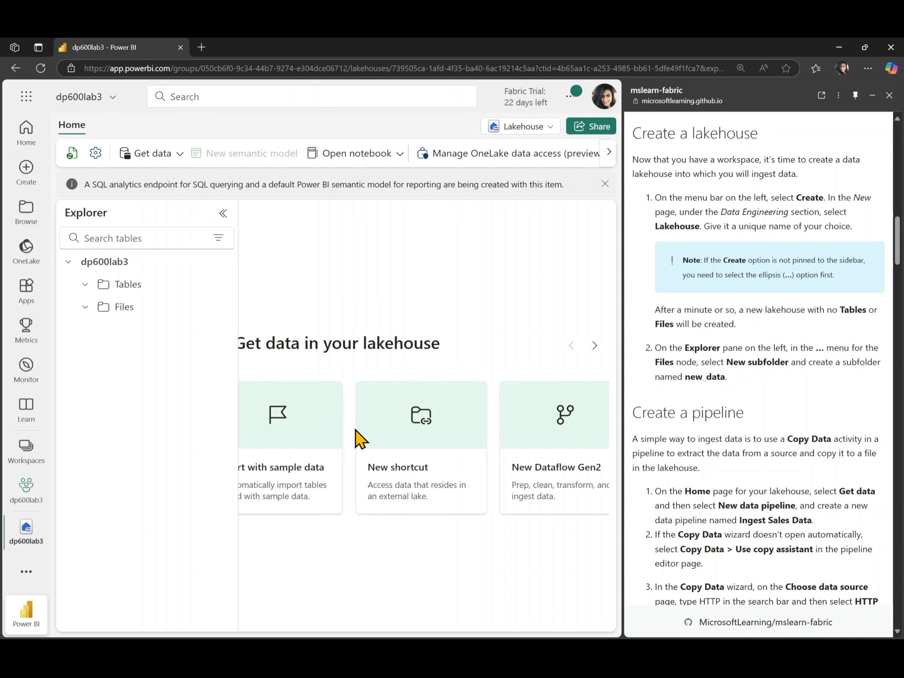
Step: Create a subfolder named new_data under the lakehouse's Files node
{"action": "scroll", "coordinate": [677, 379], "scroll_direction": "down", "scroll_amount": 2}
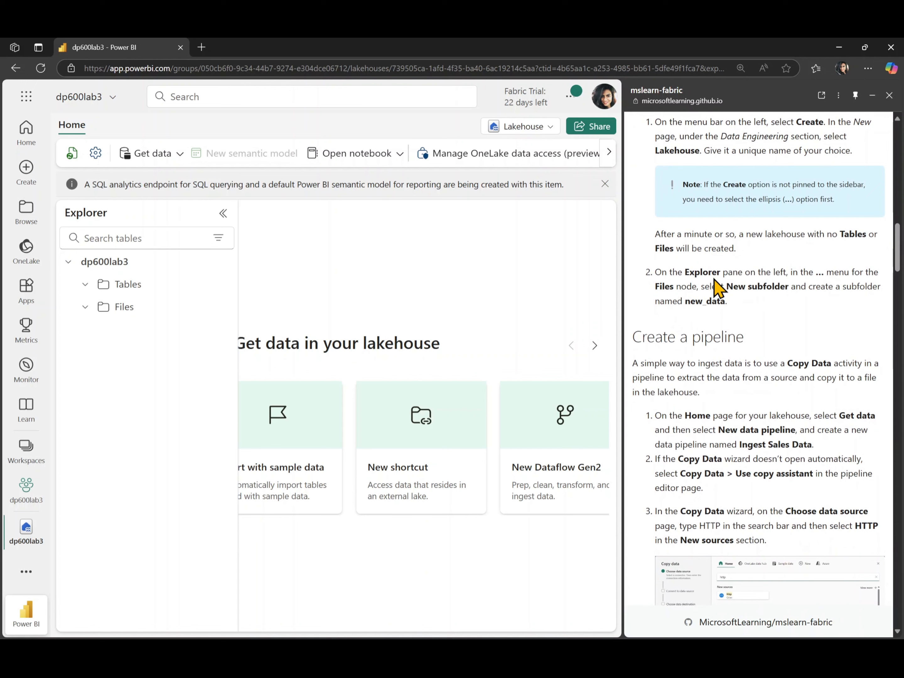
{"action": "scroll", "coordinate": [696, 287], "scroll_direction": "up", "scroll_amount": 1}
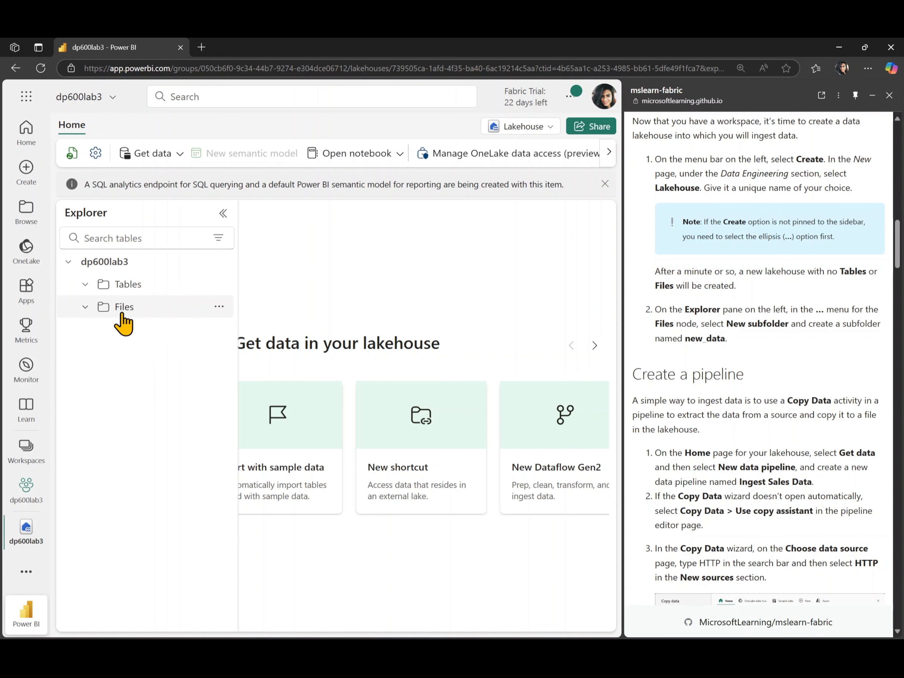
{"action": "left_click", "coordinate": [220, 308]}
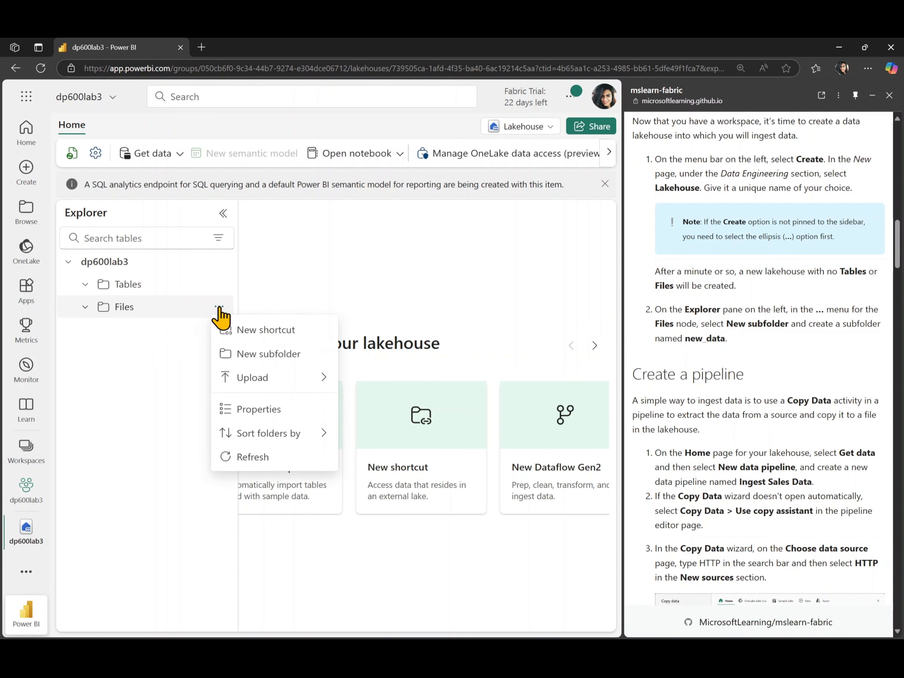
{"action": "left_click", "coordinate": [252, 361]}
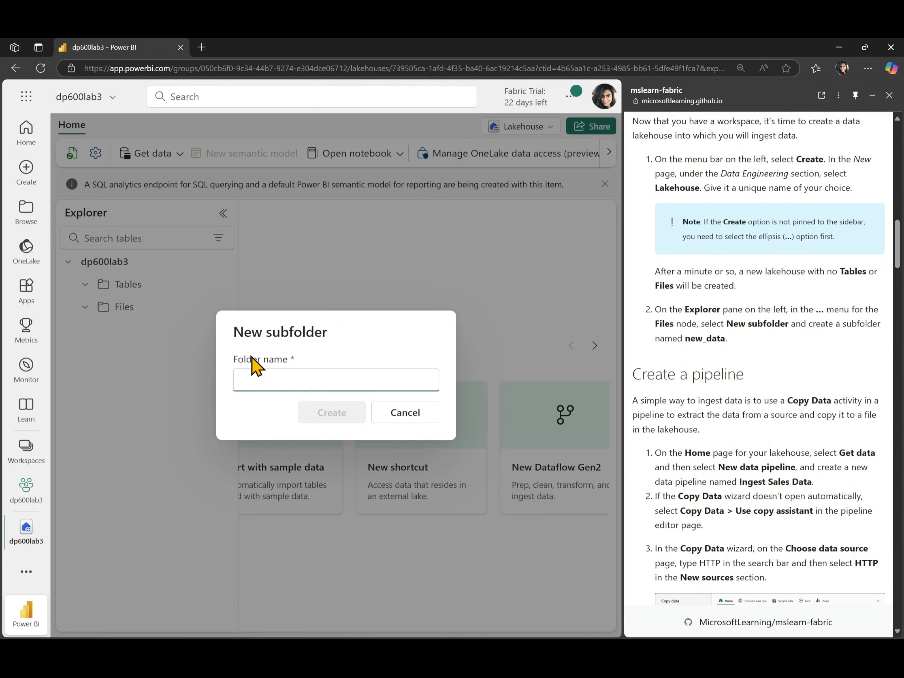
{"action": "type", "text": "new_data"}
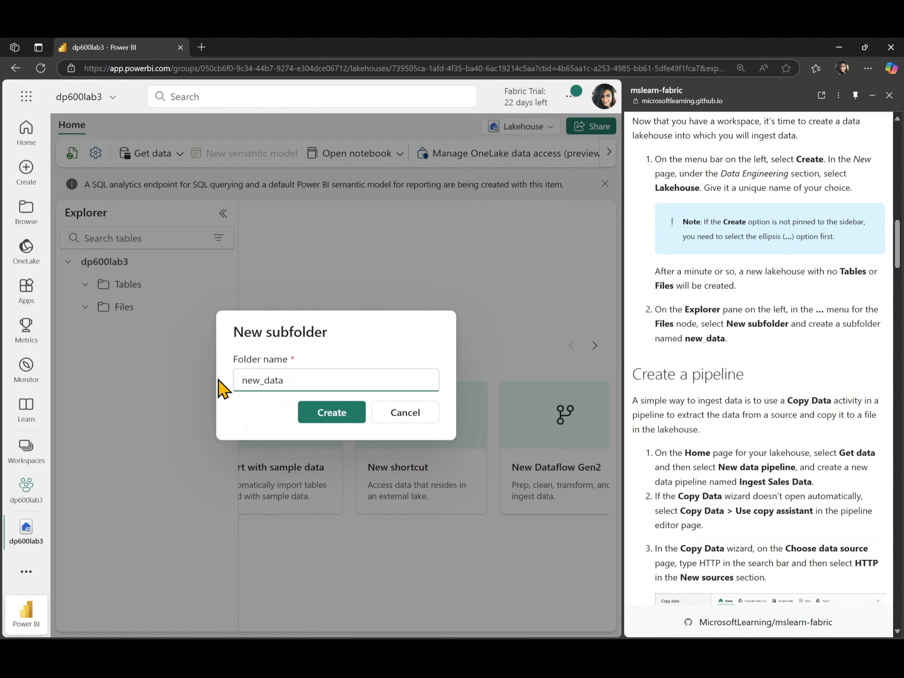
{"action": "left_click", "coordinate": [325, 414]}
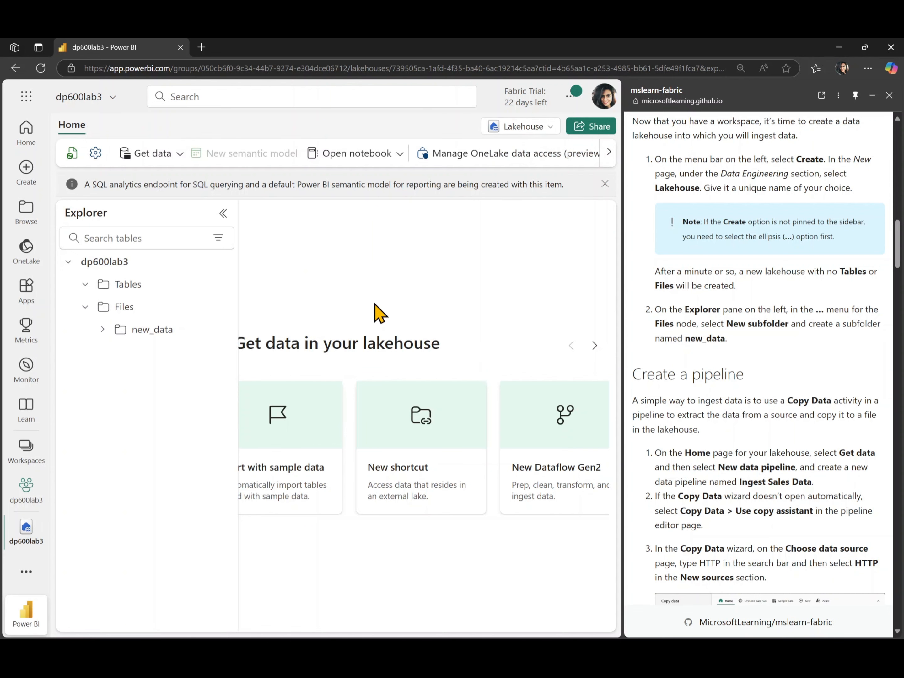
Step: Create a new data pipeline from the lakehouse, using the name Ingest Sales Data from the lab instructions
{"action": "scroll", "coordinate": [736, 326], "scroll_direction": "down", "scroll_amount": 1}
{"action": "scroll", "coordinate": [737, 328], "scroll_direction": "down", "scroll_amount": 5}
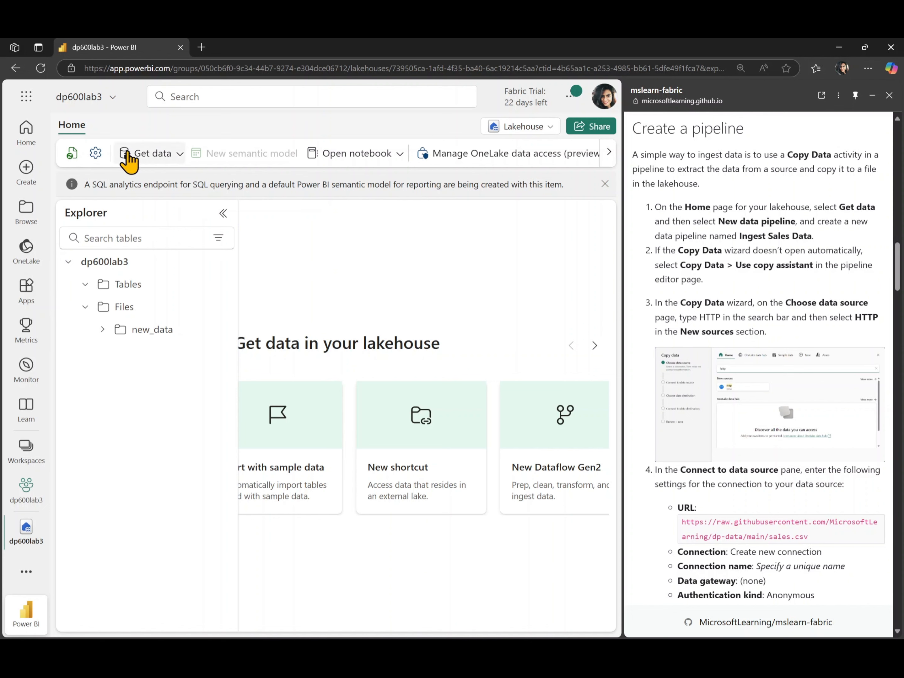
{"action": "left_click", "coordinate": [152, 154]}
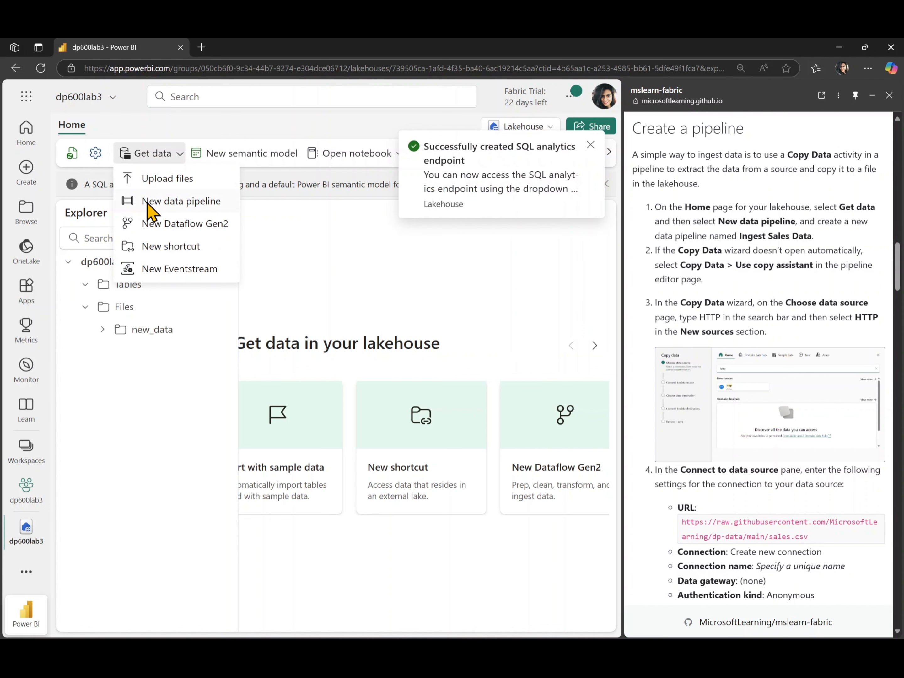
{"action": "left_click", "coordinate": [190, 202]}
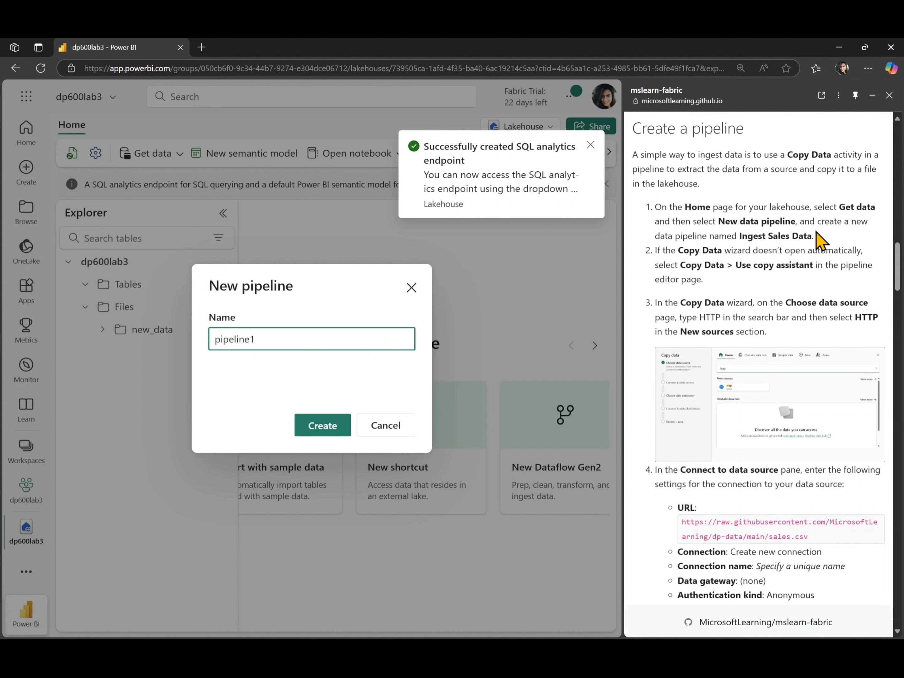
{"action": "left_click_drag", "start_coordinate": [816, 237], "coordinate": [743, 238]}
{"action": "key", "text": "ctrl+c"}
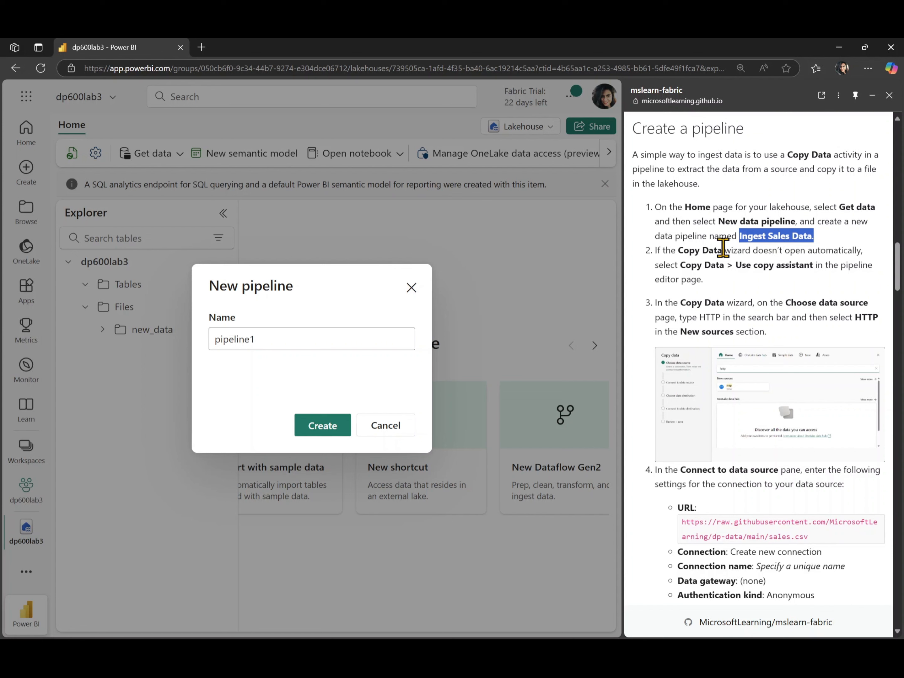
{"action": "double_click", "coordinate": [308, 347]}
{"action": "key", "text": "ctrl+v"}
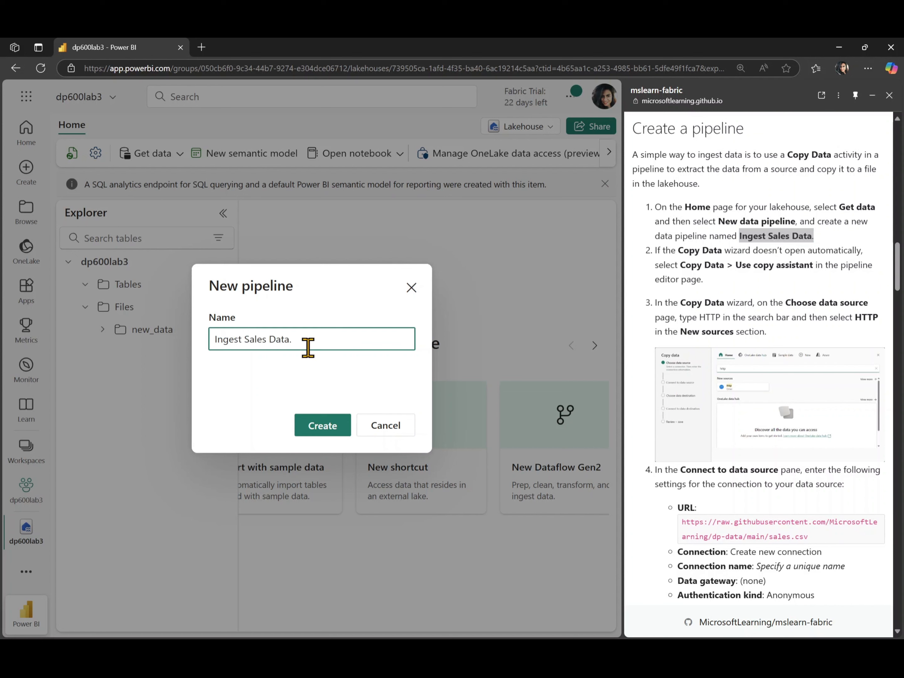
{"action": "left_click", "coordinate": [326, 427]}
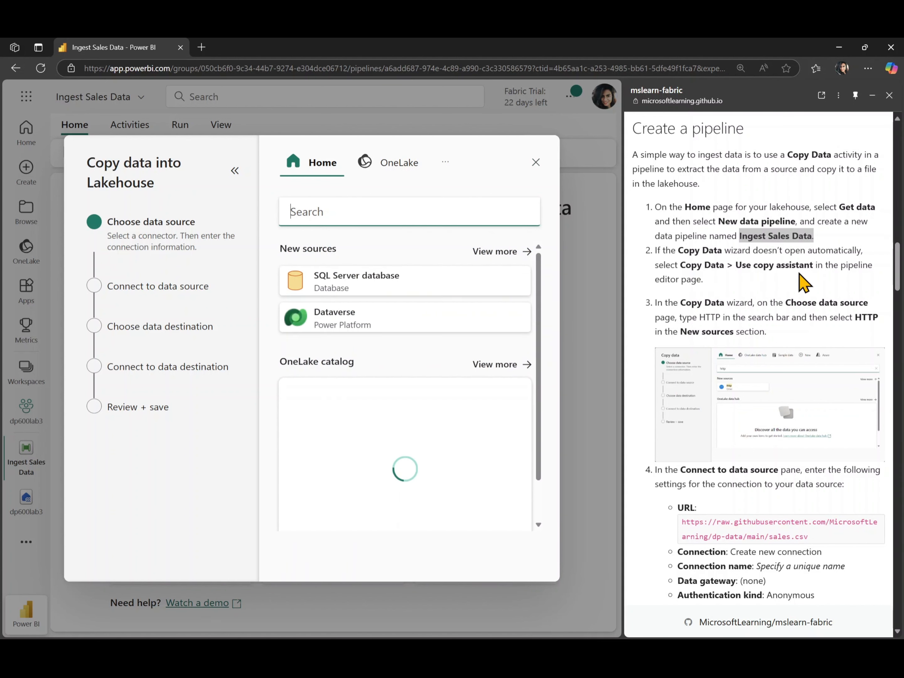
Step: Search the copy assistant's data sources for http and choose Http as the new source
{"action": "scroll", "coordinate": [741, 284], "scroll_direction": "down", "scroll_amount": 3}
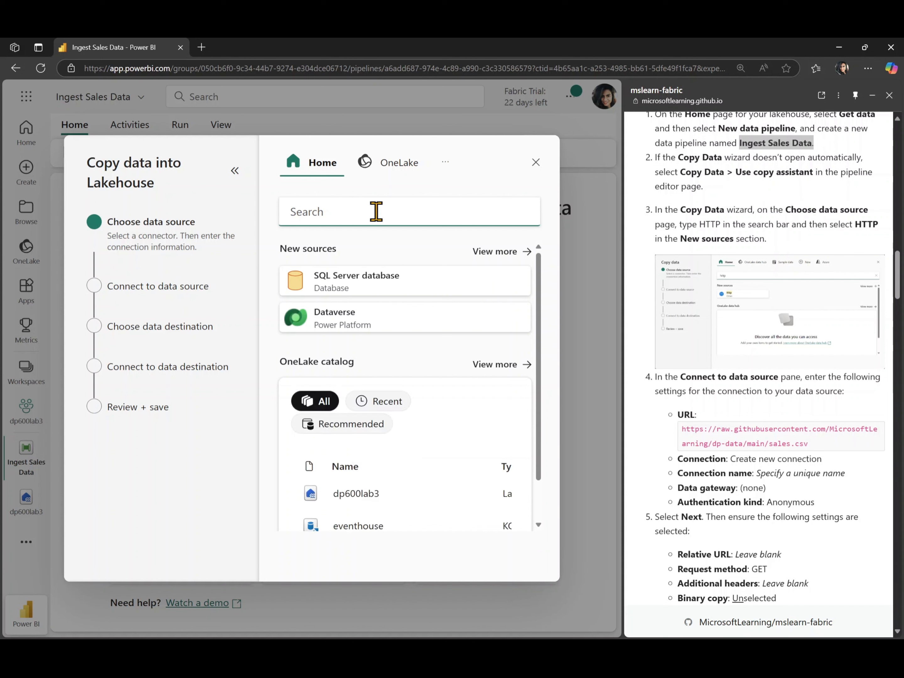
{"action": "left_click", "coordinate": [355, 212]}
{"action": "type", "text": "htt"}
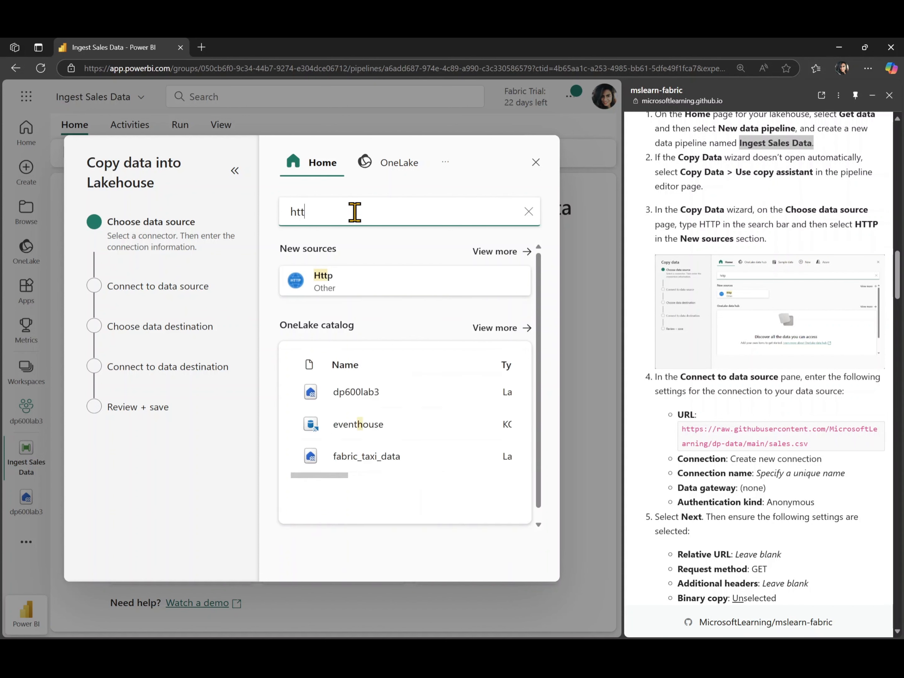
{"action": "type", "text": "p"}
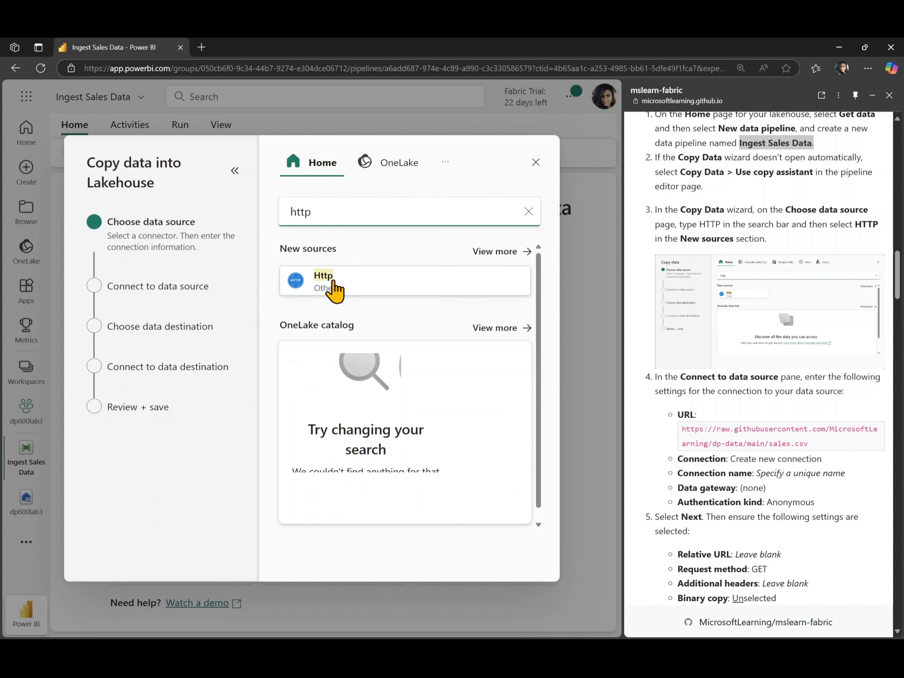
{"action": "left_click", "coordinate": [329, 290]}
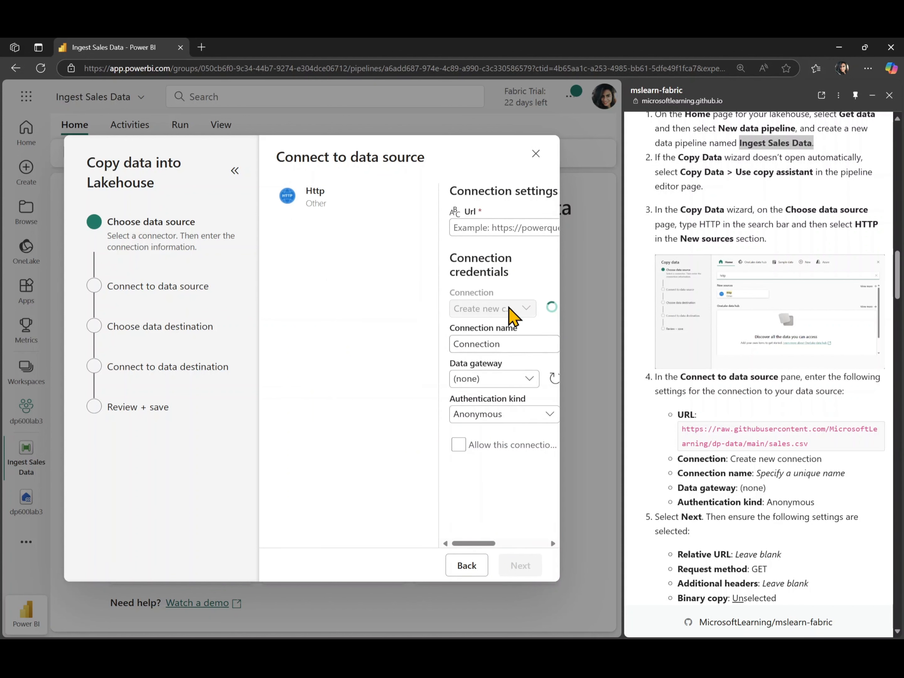
{"action": "scroll", "coordinate": [638, 400], "scroll_direction": "down", "scroll_amount": 1}
{"action": "scroll", "coordinate": [638, 400], "scroll_direction": "down", "scroll_amount": 2}
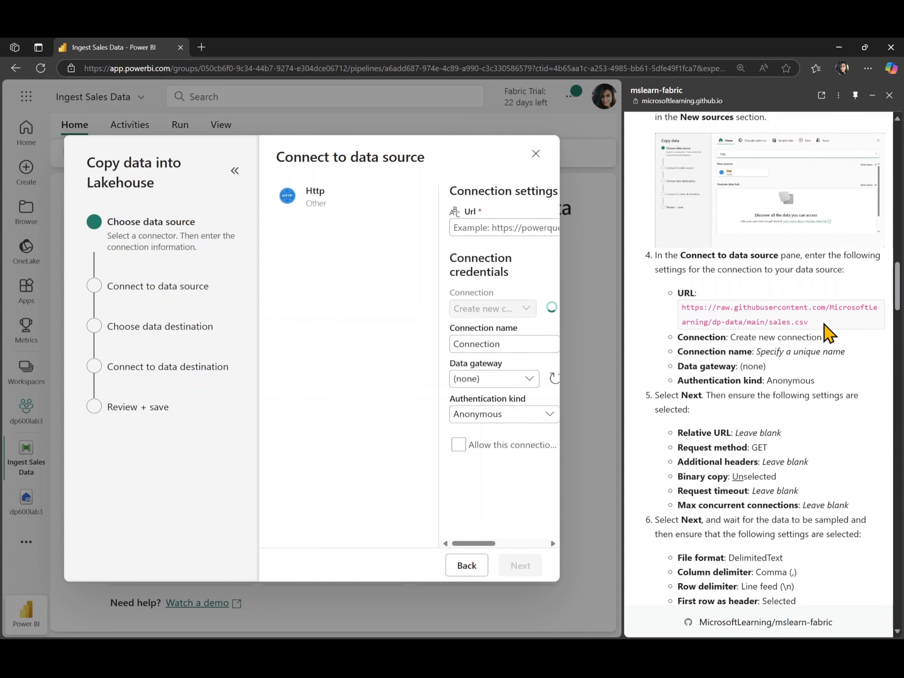
{"action": "left_click_drag", "start_coordinate": [822, 326], "coordinate": [682, 308]}
{"action": "key", "text": "ctrl+c"}
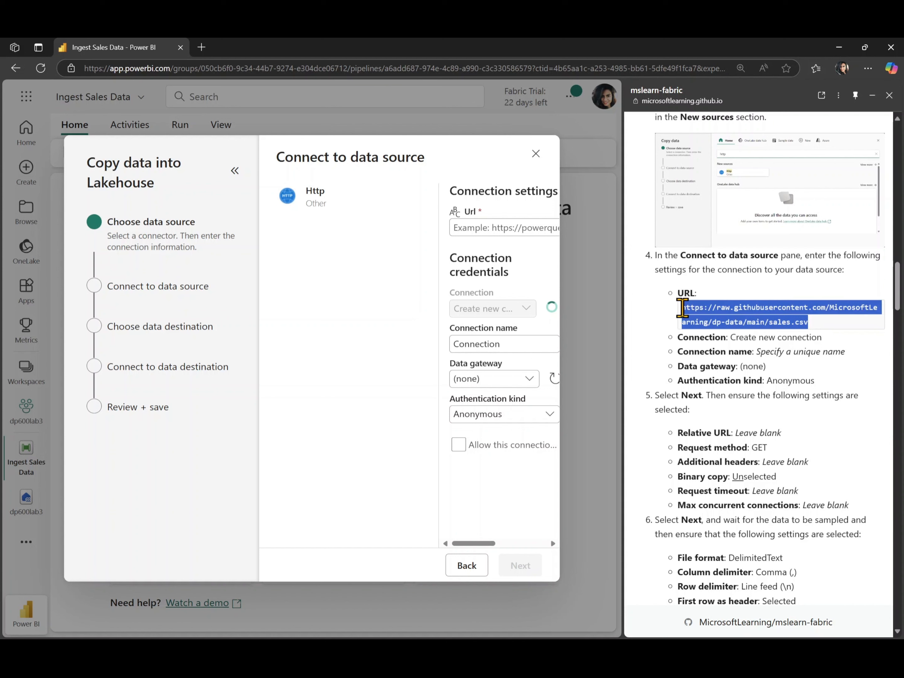
{"action": "left_click", "coordinate": [467, 228]}
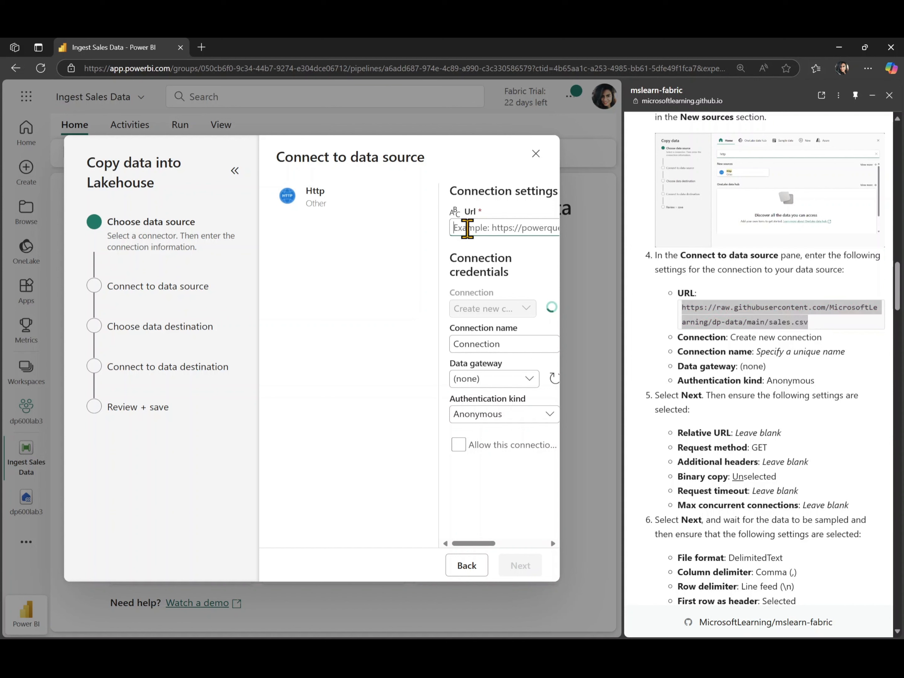
{"action": "key", "text": "ctrl+v"}
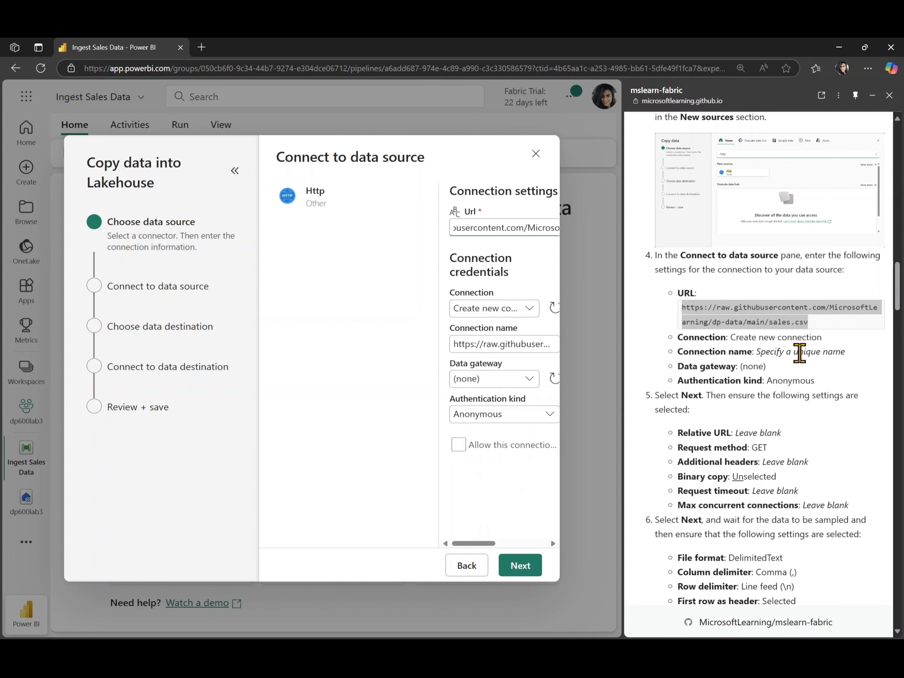
Step: Name the new connection DP600Lab3Conn and proceed with no data gateway and anonymous authentication
{"action": "triple_click", "coordinate": [504, 347]}
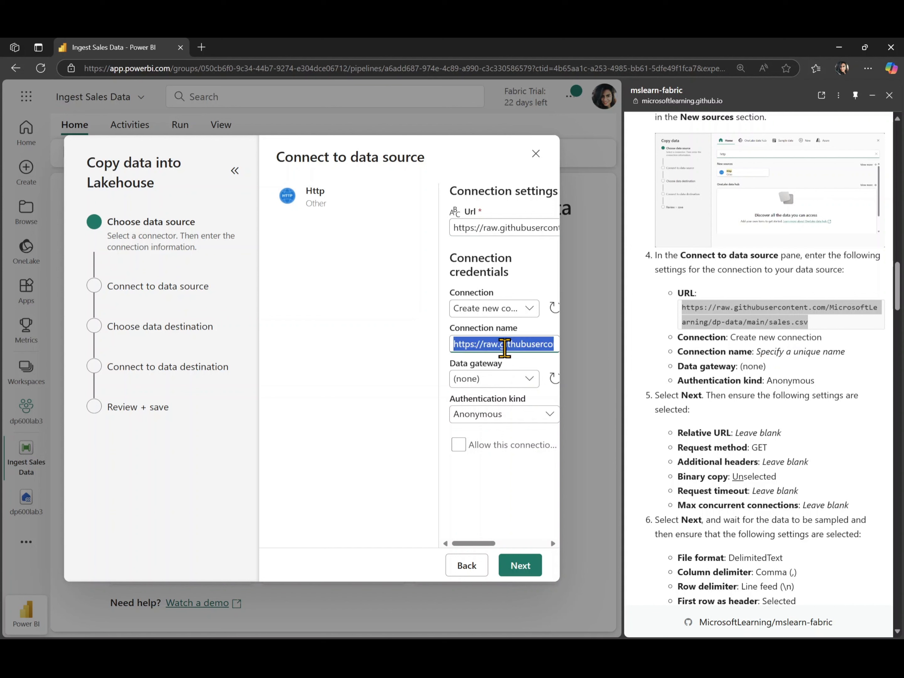
{"action": "type", "text": "H"}
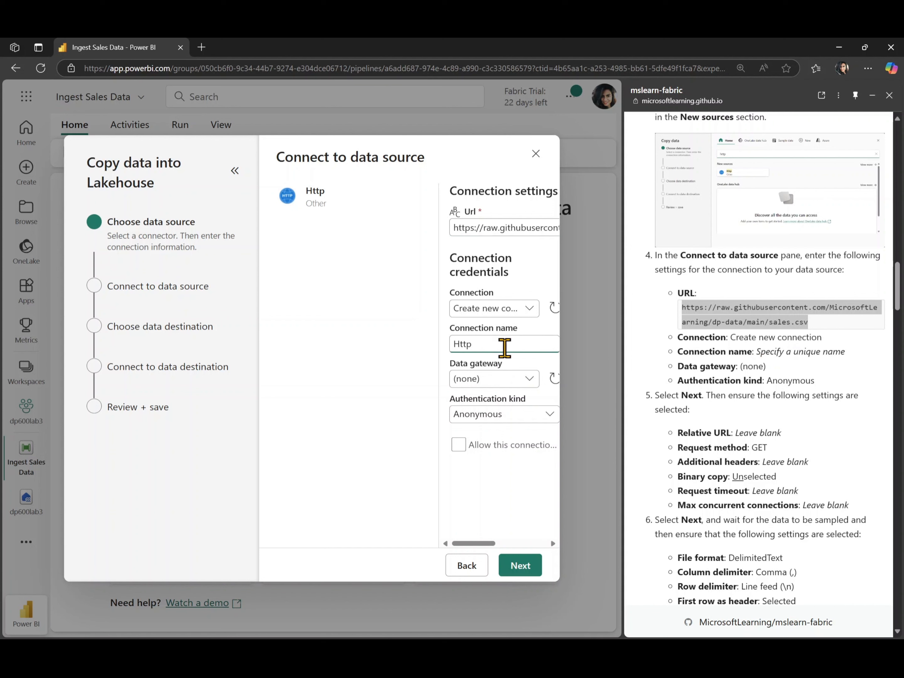
{"action": "type", "text": "tt"}
{"action": "key", "text": "BackSpace"}
{"action": "key", "text": "BackSpace"}
{"action": "key", "text": "BackSpace"}
{"action": "type", "text": "DP600Lab3Conn"}
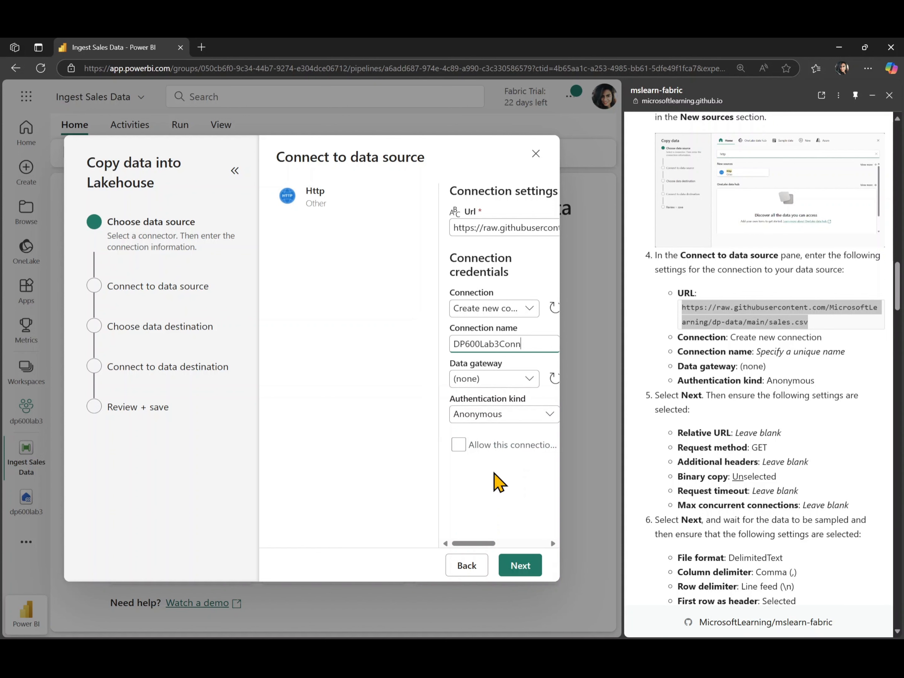
{"action": "left_click", "coordinate": [516, 566]}
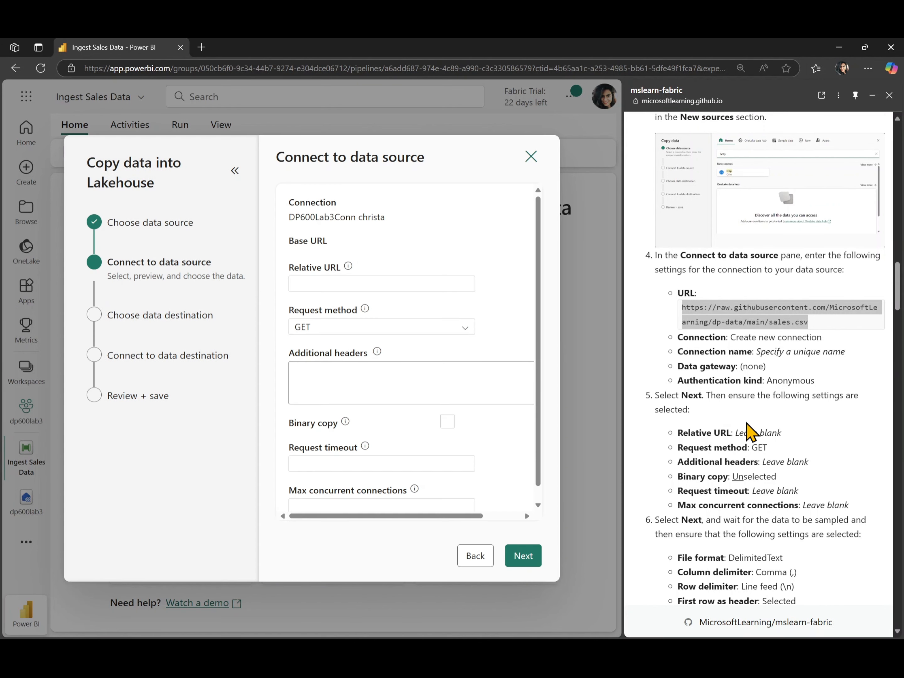
Step: Check the request settings against the lab instructions and proceed with the GET method, binary copy unselected and the other fields blank
{"action": "scroll", "coordinate": [749, 428], "scroll_direction": "down", "scroll_amount": 2}
{"action": "scroll", "coordinate": [749, 427], "scroll_direction": "down", "scroll_amount": 1}
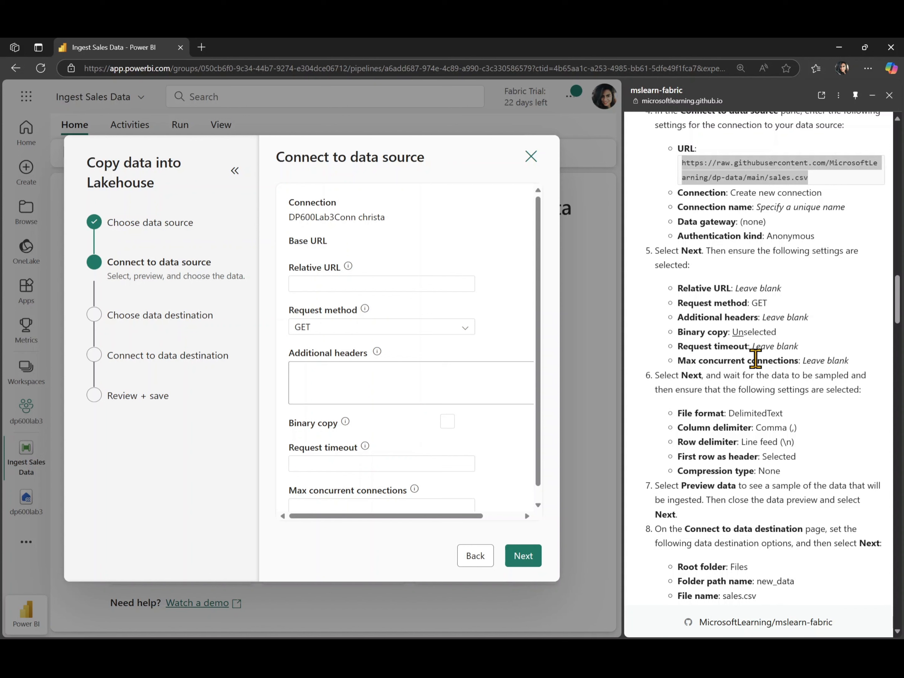
{"action": "scroll", "coordinate": [420, 430], "scroll_direction": "down", "scroll_amount": 1}
{"action": "left_click", "coordinate": [522, 558]}
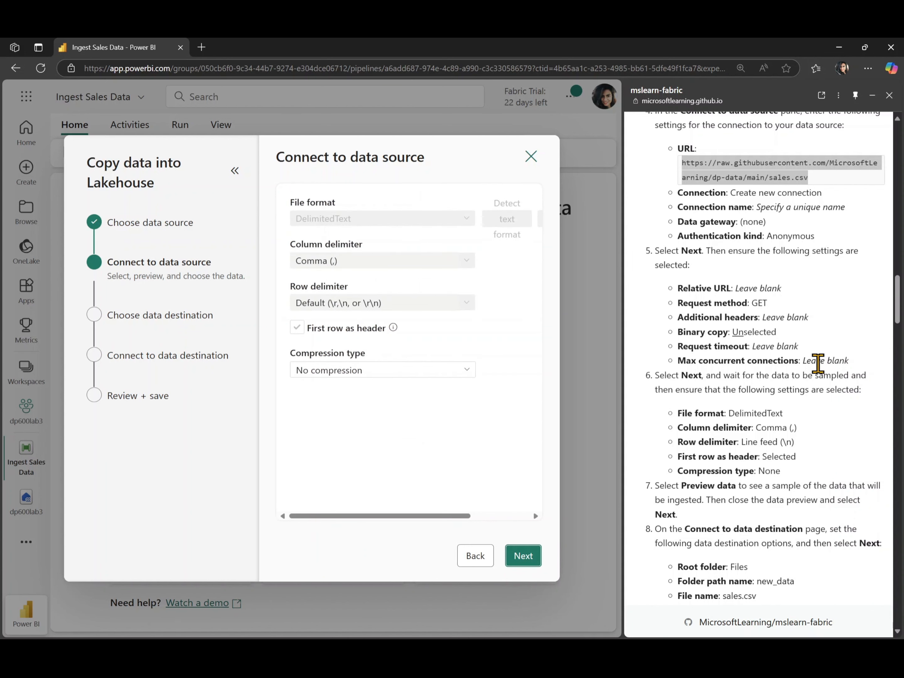
Step: Set the source file's row delimiter to Line feed (\n), keep No compression, and continue to the data destination
{"action": "scroll", "coordinate": [816, 363], "scroll_direction": "down", "scroll_amount": 3}
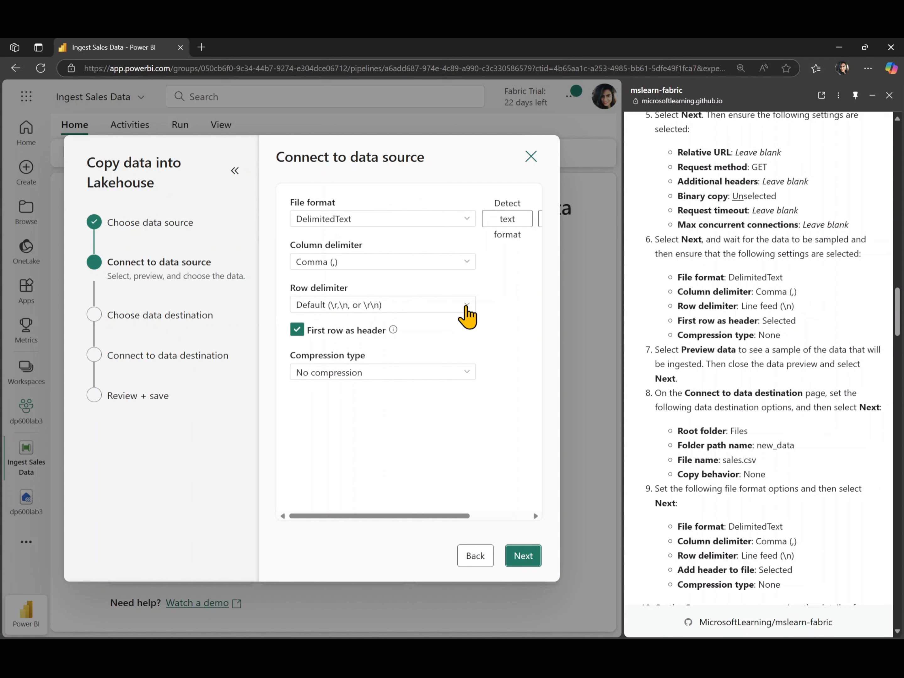
{"action": "left_click", "coordinate": [463, 308]}
{"action": "left_click", "coordinate": [311, 382]}
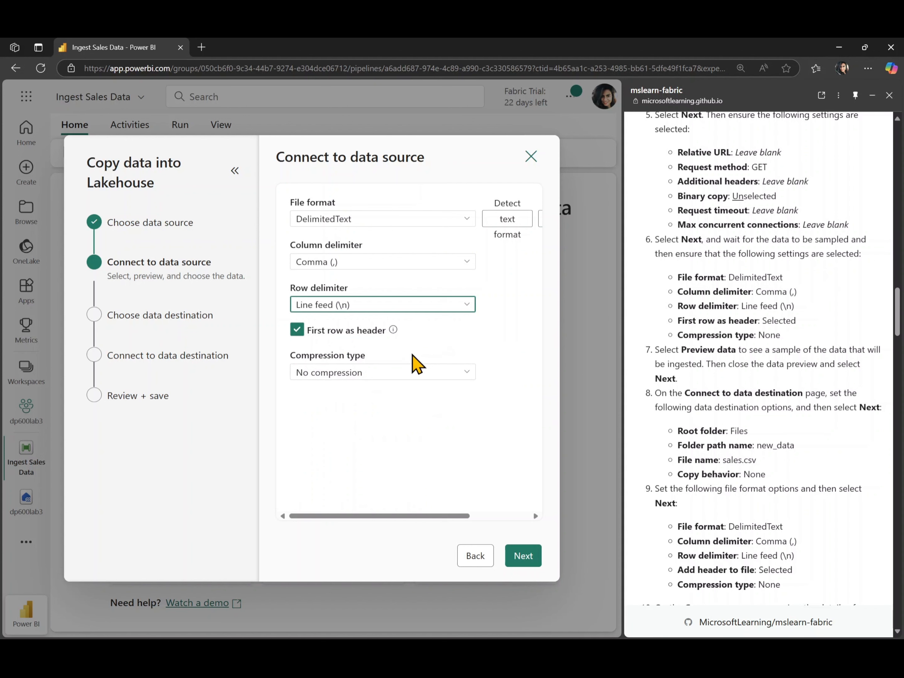
{"action": "left_click", "coordinate": [410, 374]}
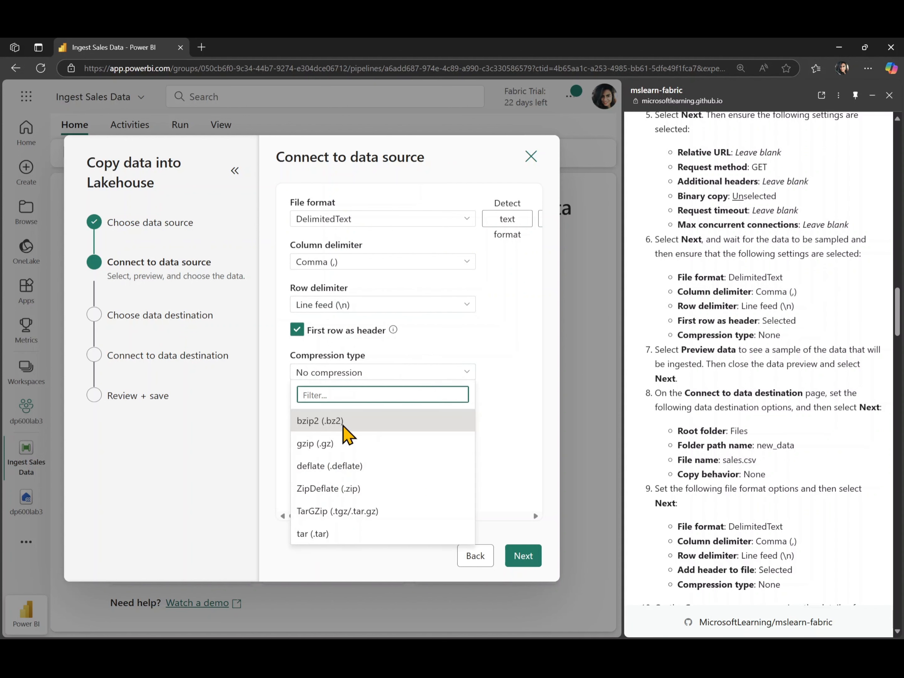
{"action": "left_click", "coordinate": [505, 388]}
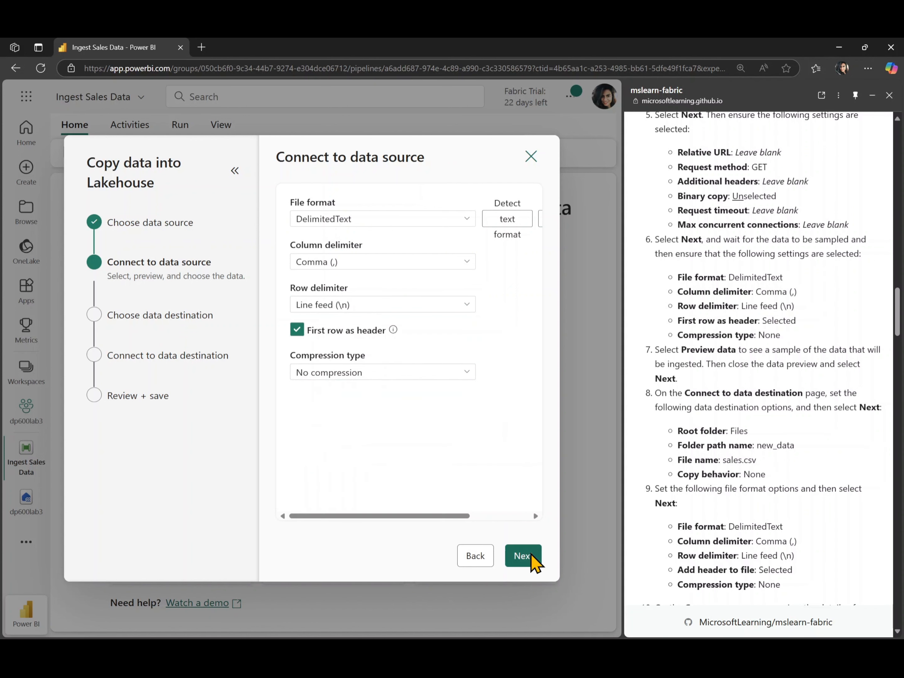
{"action": "left_click", "coordinate": [522, 556]}
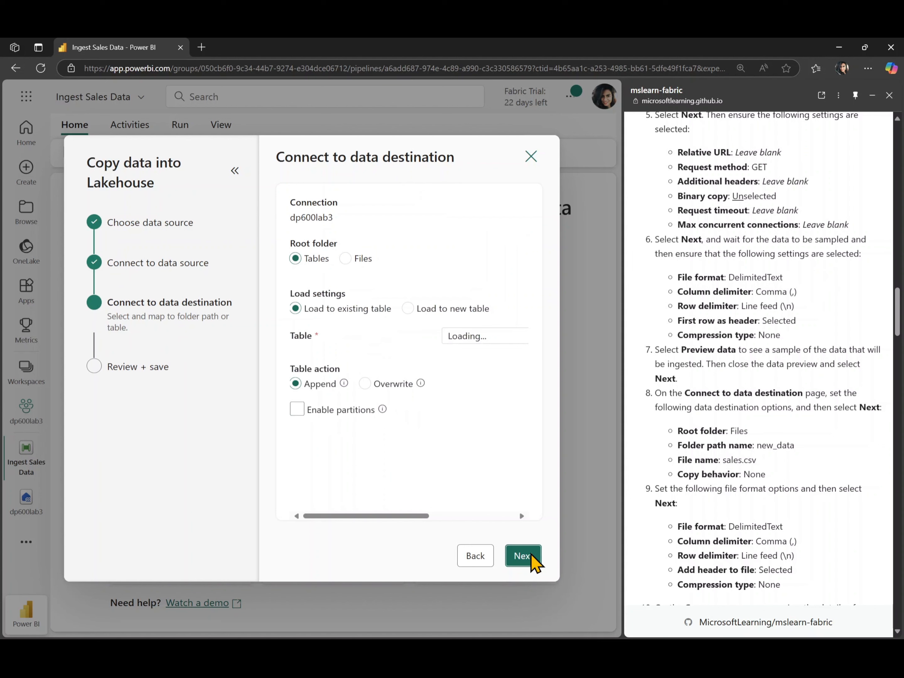
Step: Return to the source format settings, preview the sample sales data, and continue to the data destination again
{"action": "left_click", "coordinate": [483, 565]}
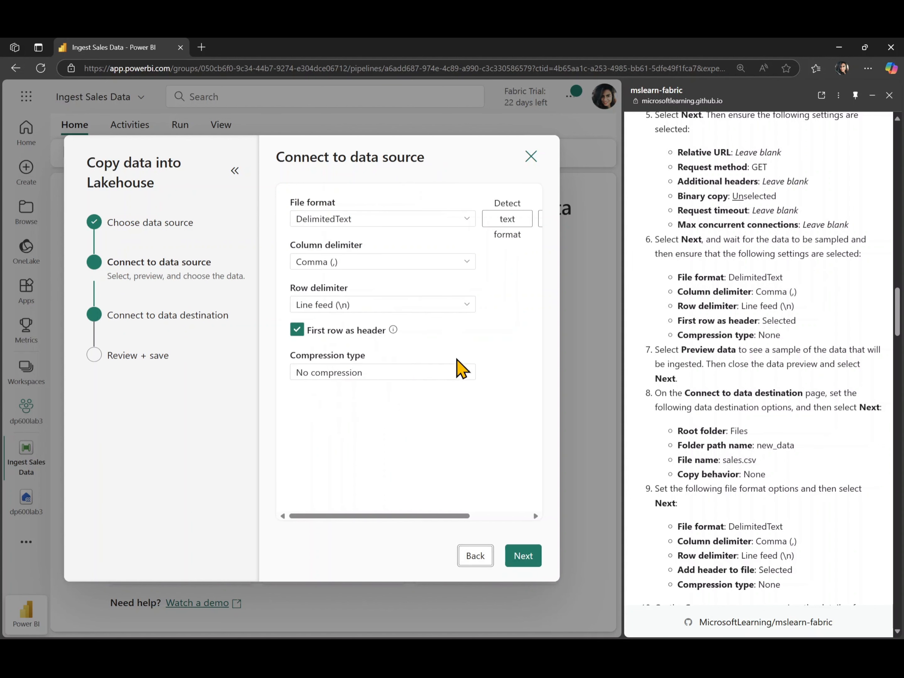
{"action": "left_click", "coordinate": [491, 217]}
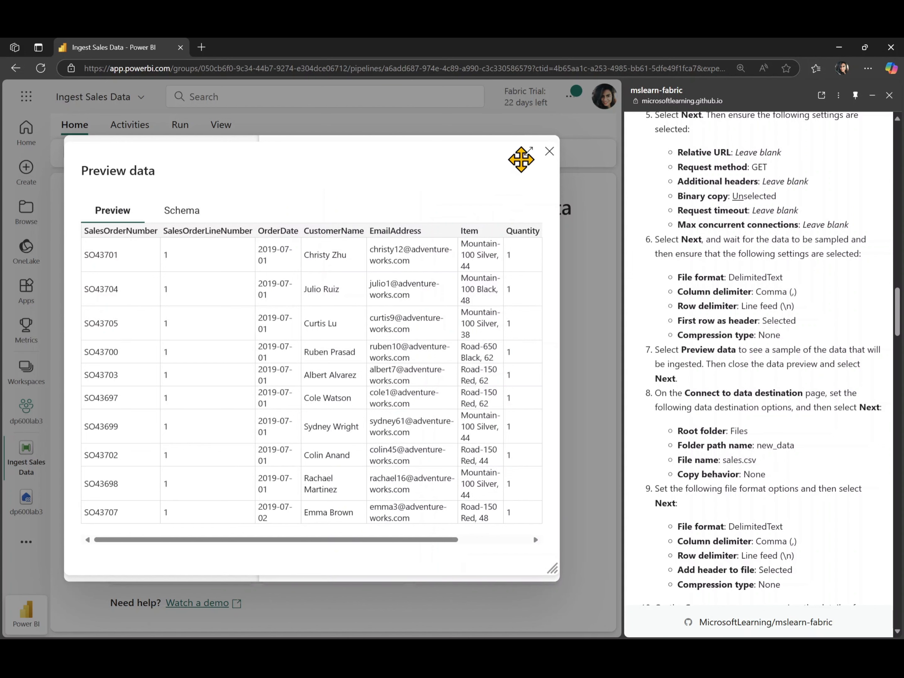
{"action": "left_click", "coordinate": [550, 151]}
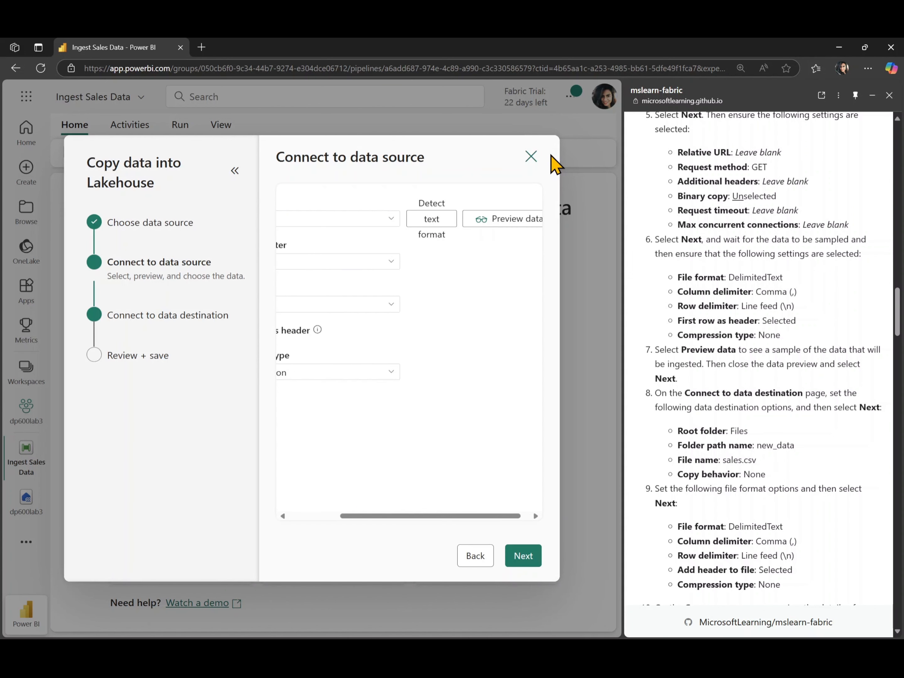
{"action": "left_click", "coordinate": [525, 557]}
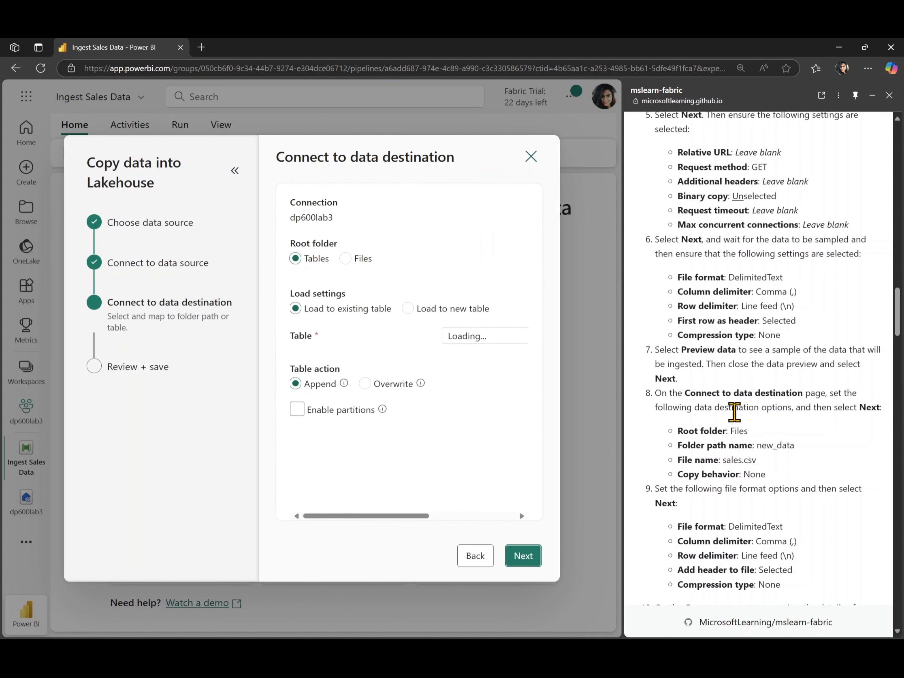
Step: Set the destination's root folder to Files, as the lab instructions specify
{"action": "scroll", "coordinate": [734, 411], "scroll_direction": "down", "scroll_amount": 3}
{"action": "scroll", "coordinate": [734, 411], "scroll_direction": "down", "scroll_amount": 1}
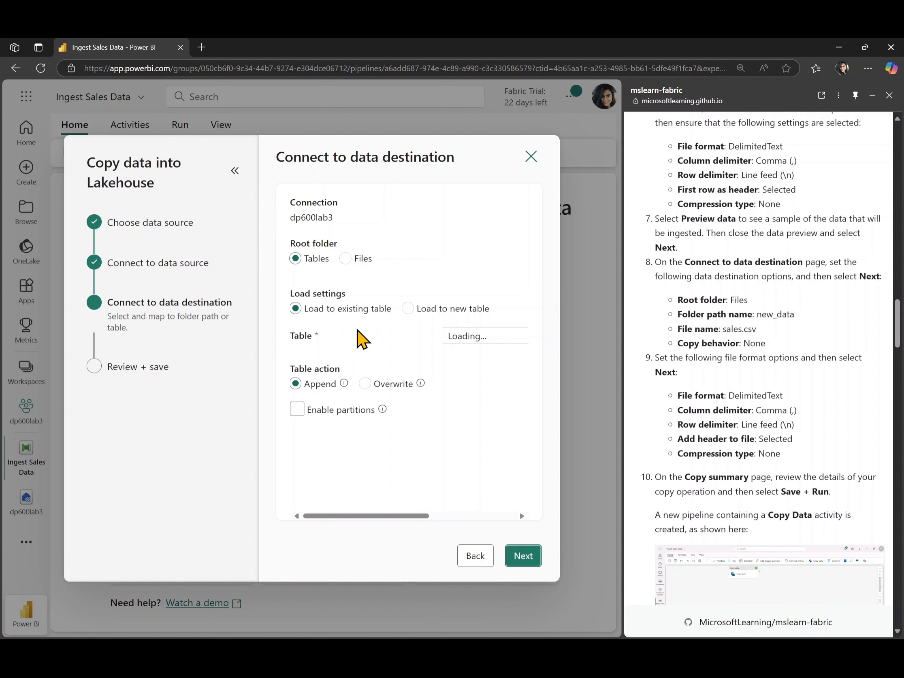
{"action": "left_click", "coordinate": [346, 258]}
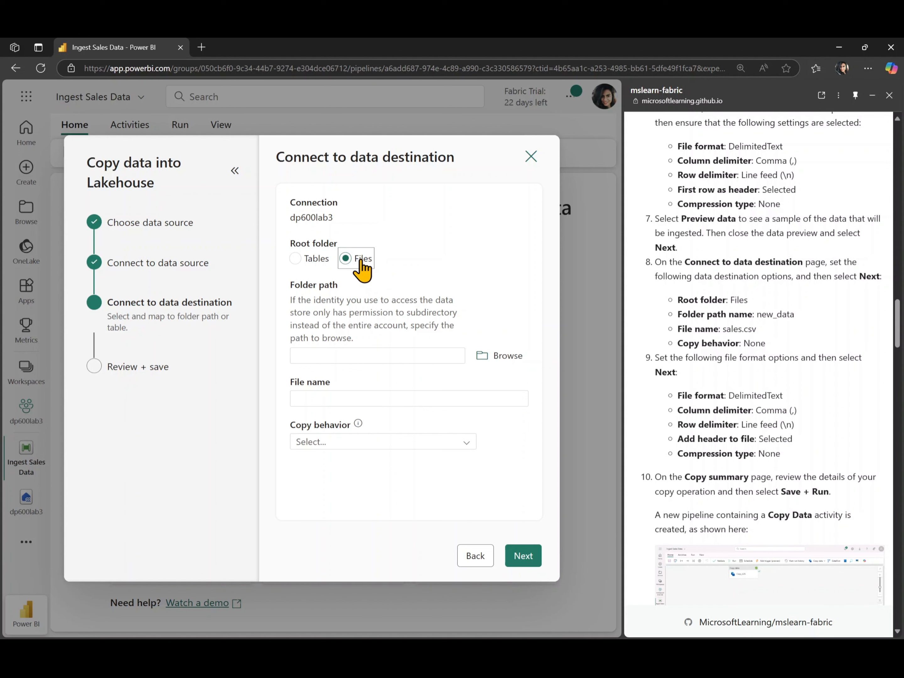
{"action": "left_click", "coordinate": [499, 357]}
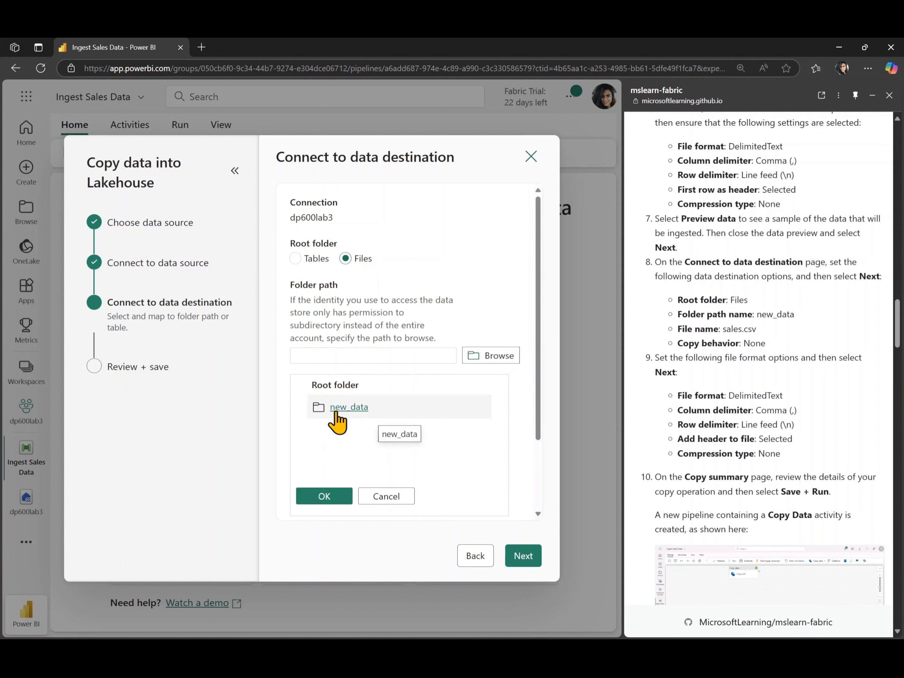
{"action": "left_click", "coordinate": [347, 408]}
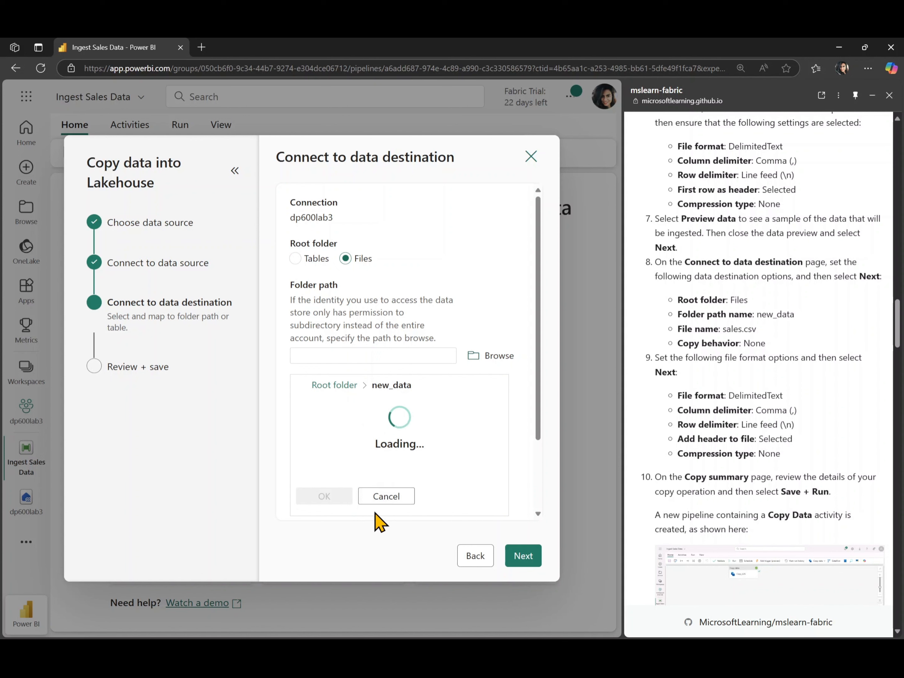
{"action": "scroll", "coordinate": [441, 453], "scroll_direction": "down", "scroll_amount": 2}
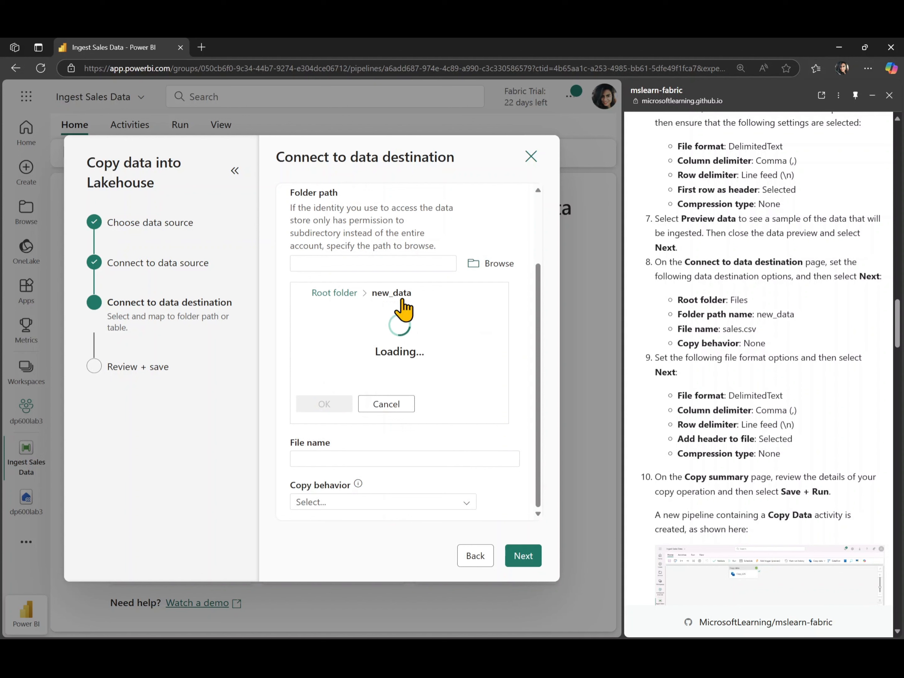
{"action": "scroll", "coordinate": [415, 350], "scroll_direction": "up", "scroll_amount": 2}
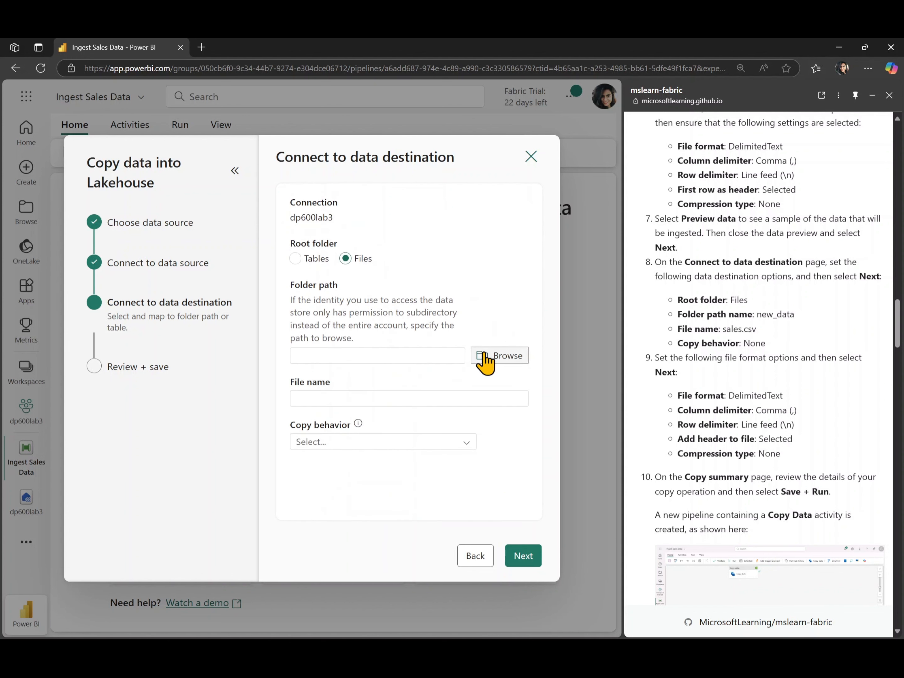
{"action": "left_click", "coordinate": [482, 355]}
{"action": "left_click", "coordinate": [375, 499]}
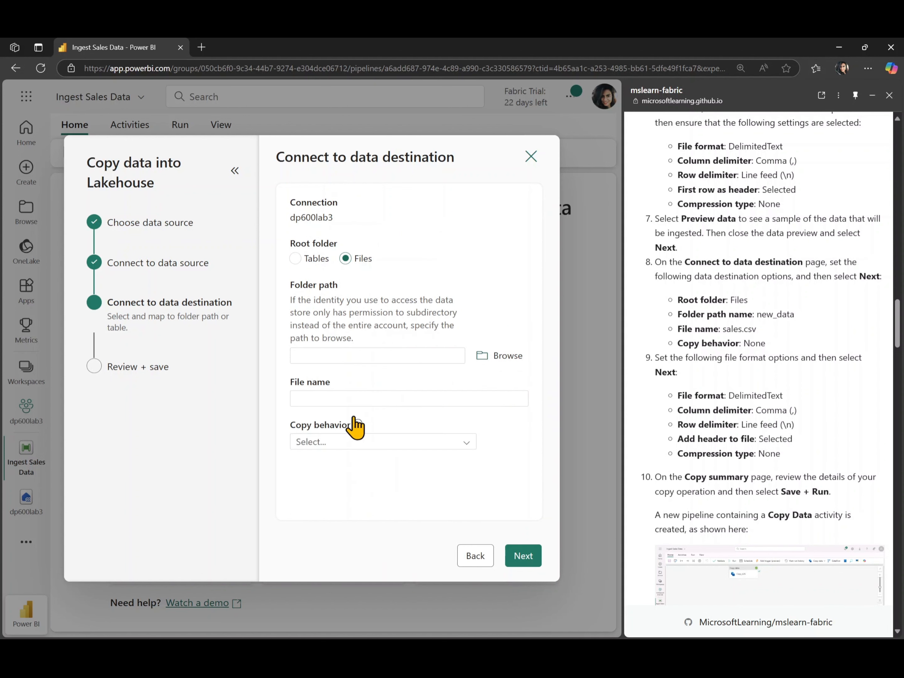
Step: Browse the lakehouse root folder and choose new_data as the destination folder path
{"action": "left_click", "coordinate": [509, 357]}
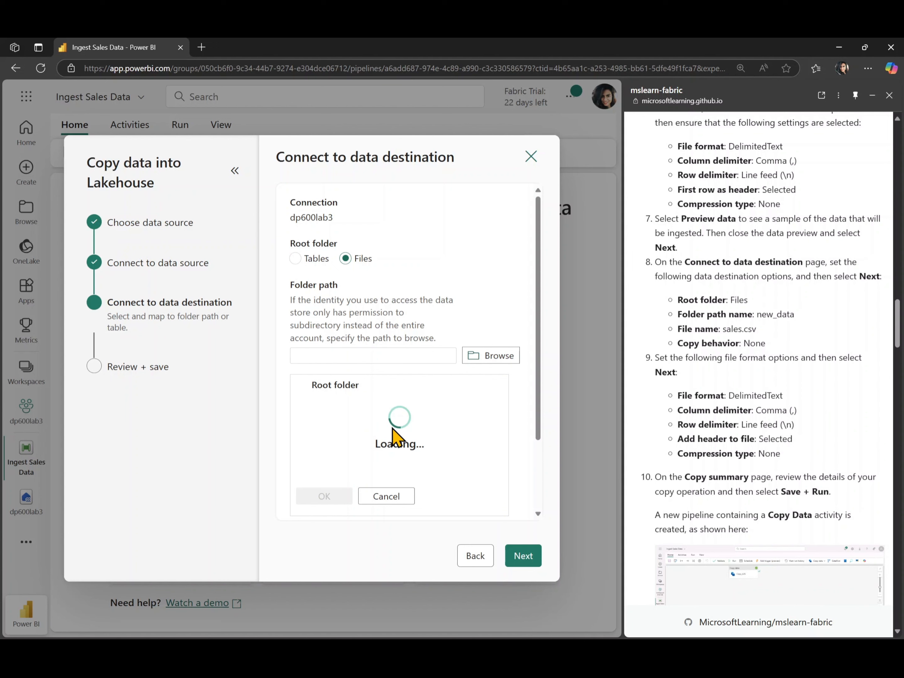
{"action": "scroll", "coordinate": [393, 428], "scroll_direction": "down", "scroll_amount": 3}
{"action": "scroll", "coordinate": [391, 410], "scroll_direction": "up", "scroll_amount": 3}
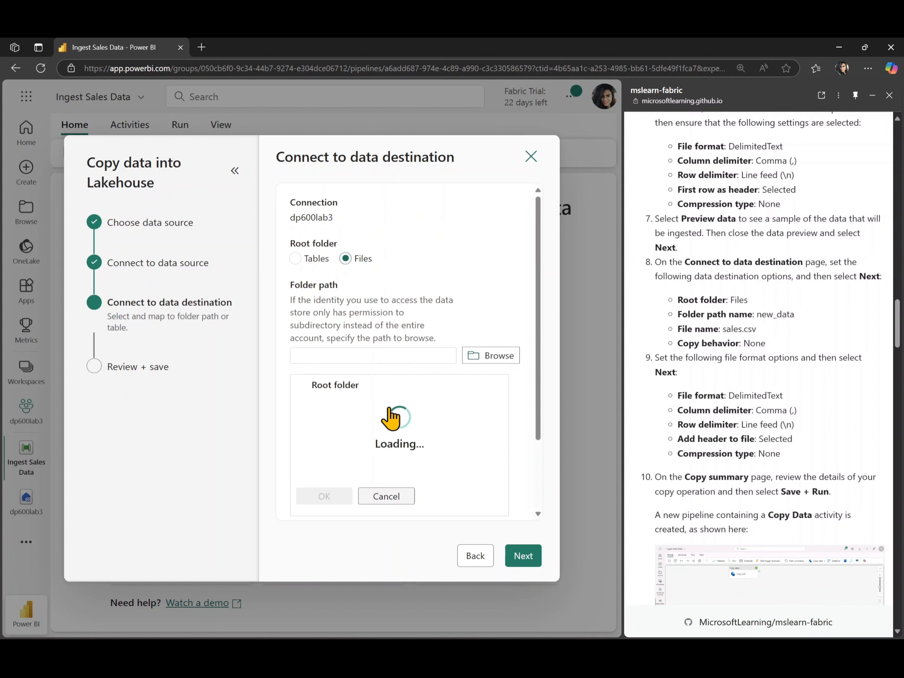
{"action": "left_click", "coordinate": [379, 358]}
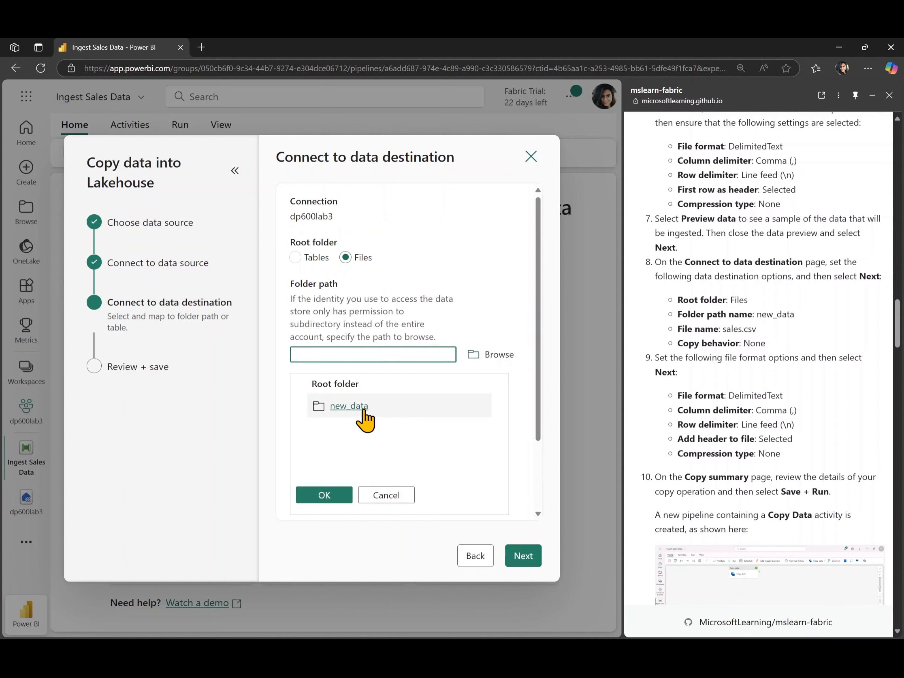
{"action": "left_click", "coordinate": [319, 417]}
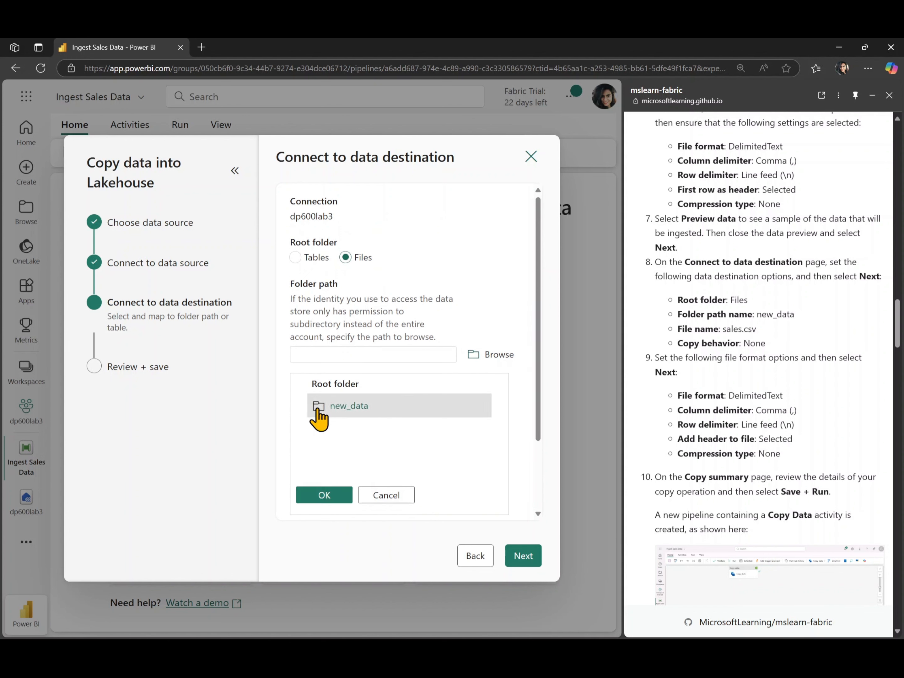
{"action": "left_click", "coordinate": [324, 498]}
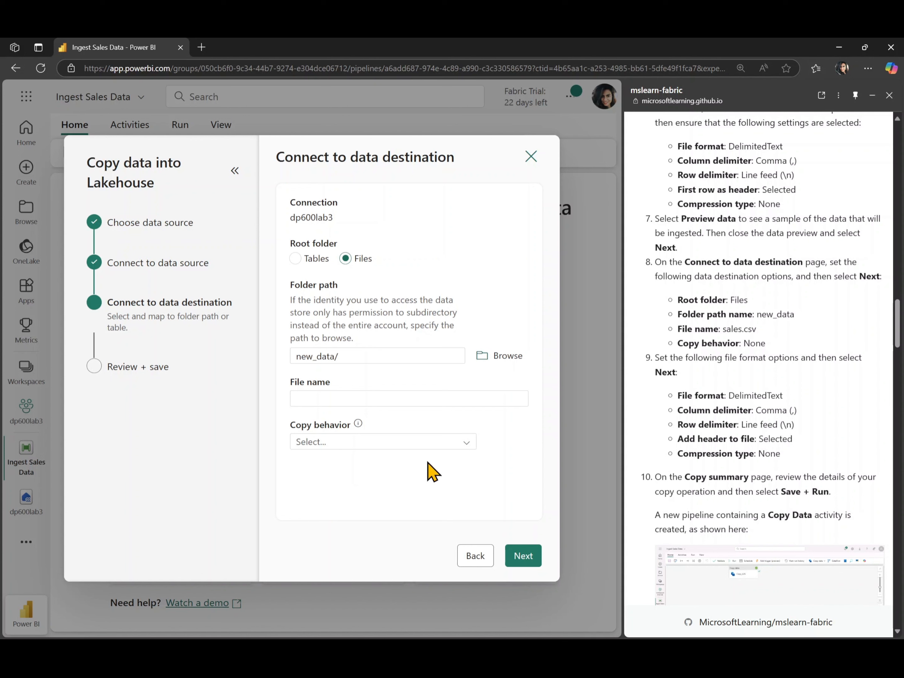
Step: Set the destination file name to sales.csv, leave the copy behavior unset, and continue to the file format settings
{"action": "left_click", "coordinate": [407, 392]}
{"action": "type", "text": "sales.csv"}
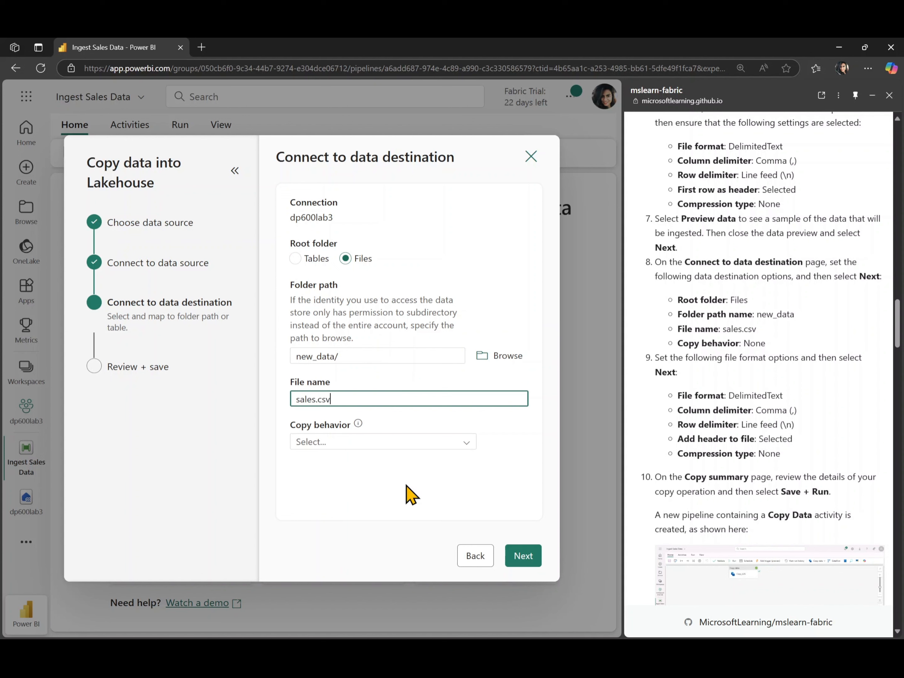
{"action": "left_click", "coordinate": [406, 443]}
{"action": "left_click", "coordinate": [406, 443]}
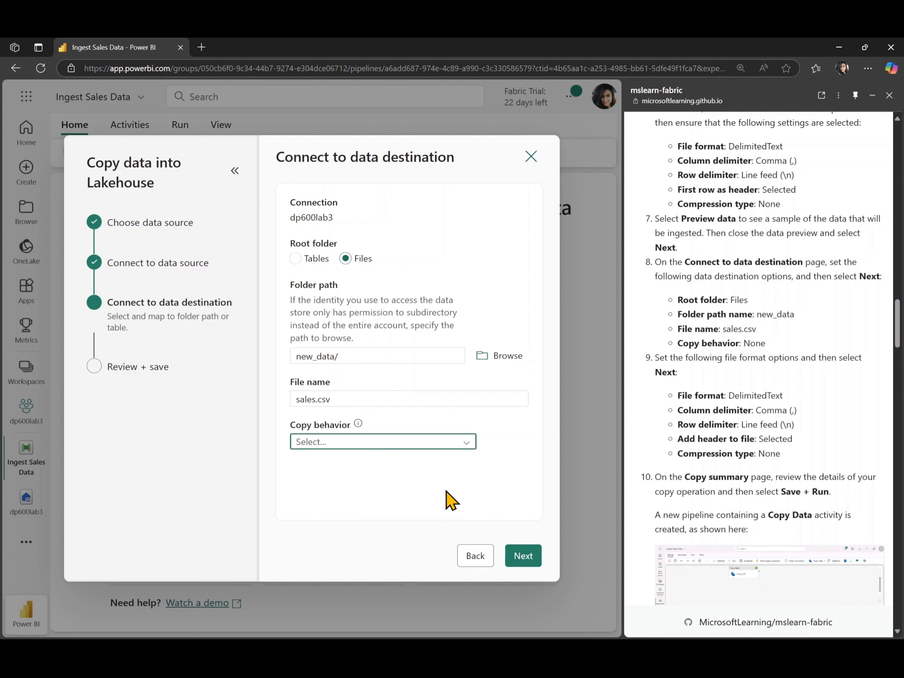
{"action": "left_click", "coordinate": [524, 567]}
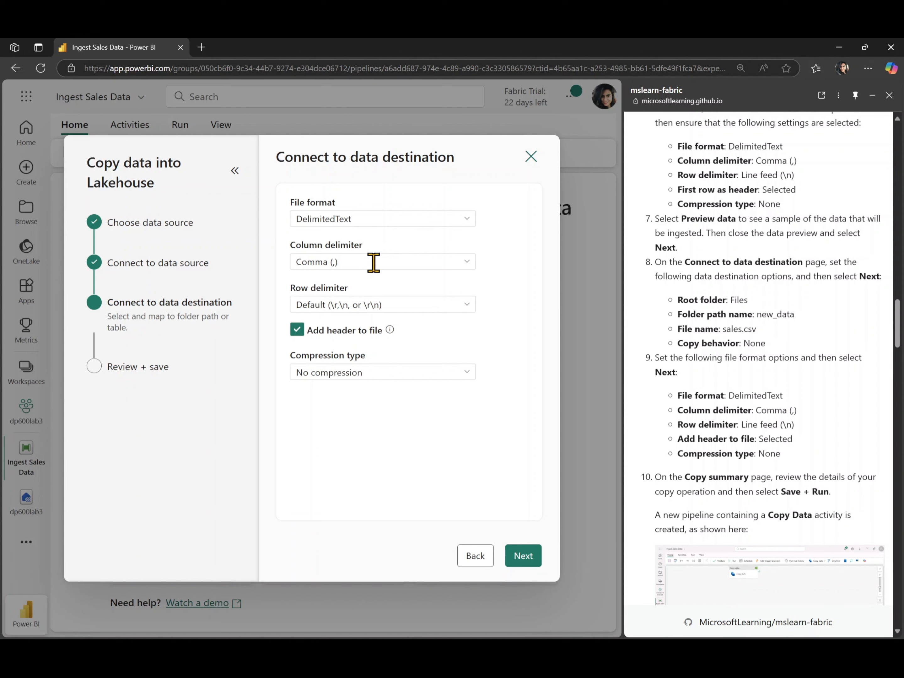
Step: Set the destination file's row delimiter to Line feed (\n) and continue to the copy summary
{"action": "left_click", "coordinate": [396, 304]}
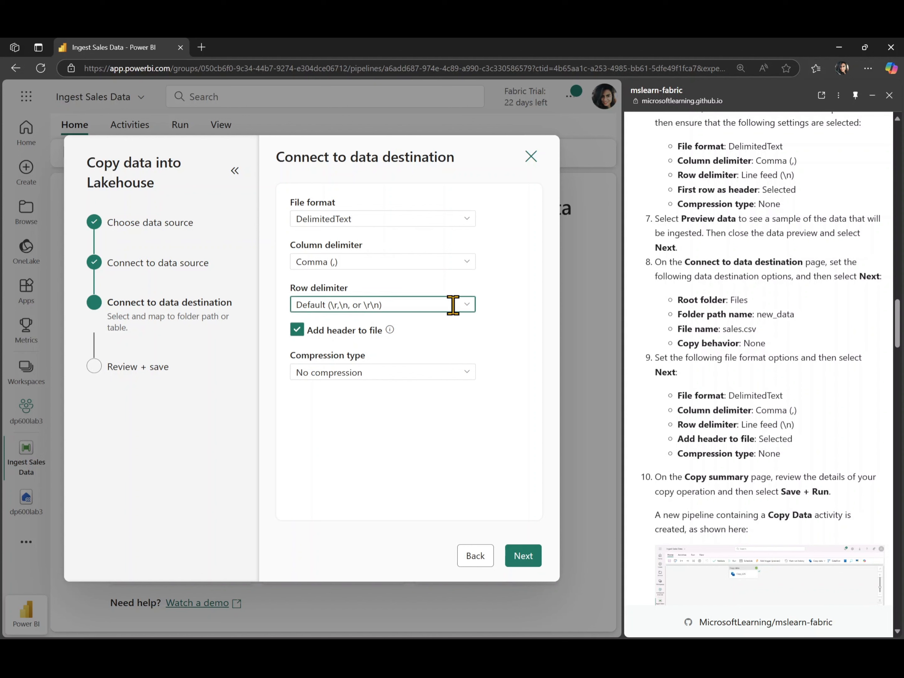
{"action": "left_click", "coordinate": [466, 309]}
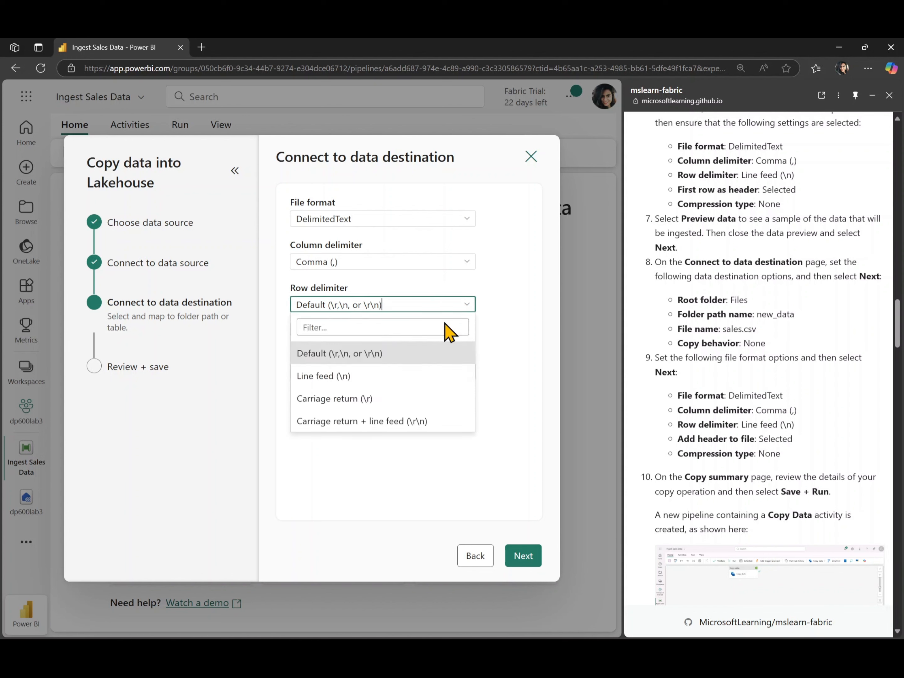
{"action": "left_click", "coordinate": [406, 376]}
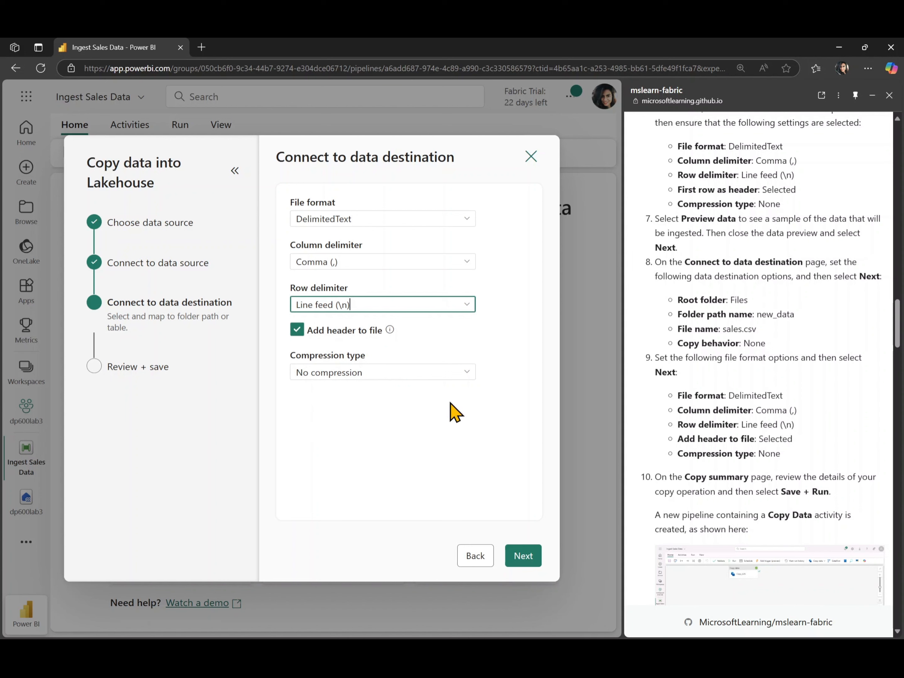
{"action": "left_click", "coordinate": [515, 562]}
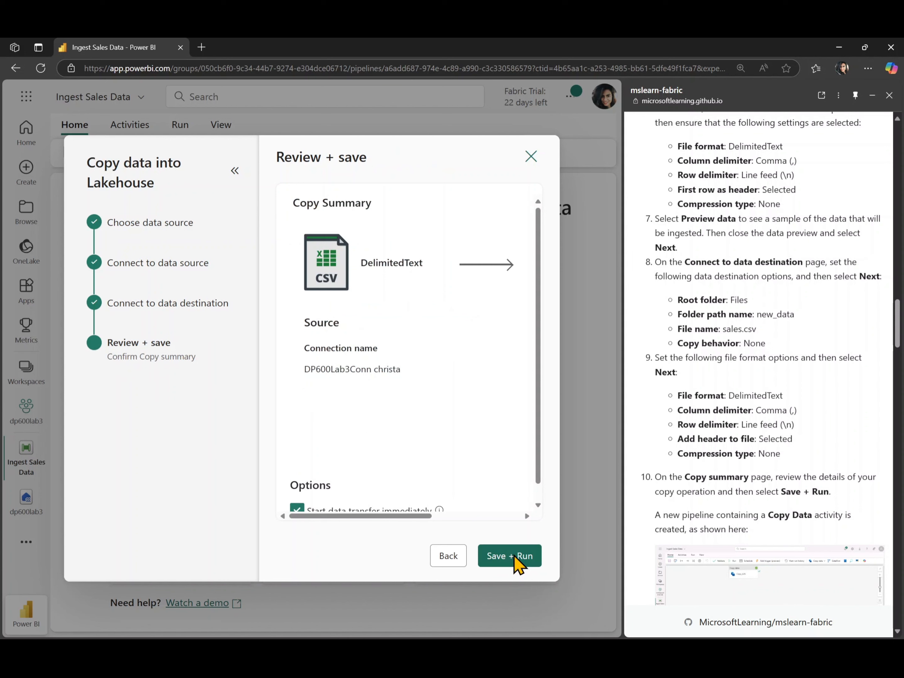
Step: Review the source and destination details in the copy summary, then save and run the pipeline
{"action": "scroll", "coordinate": [463, 411], "scroll_direction": "down", "scroll_amount": 1}
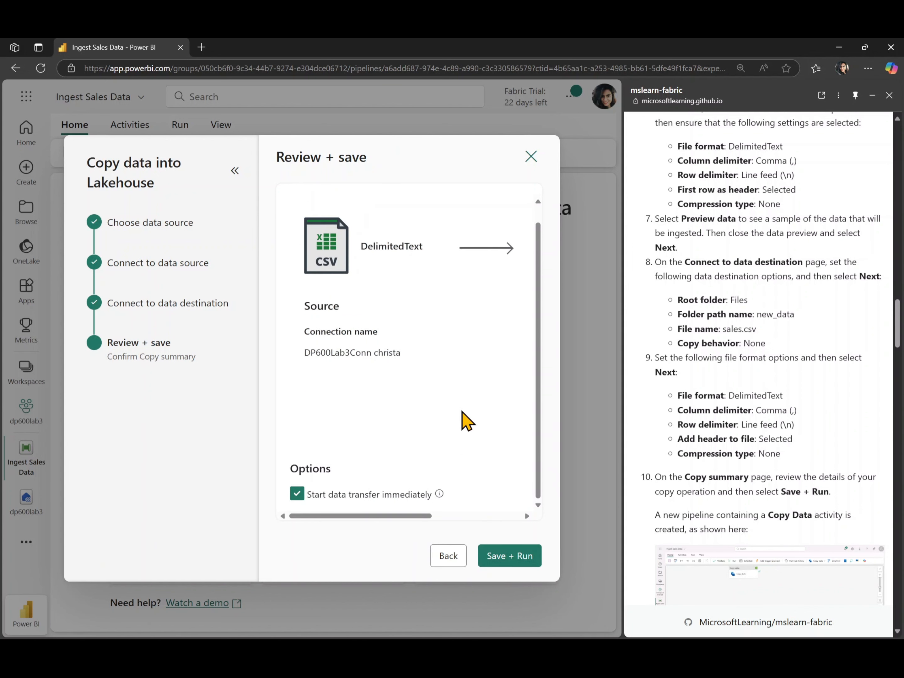
{"action": "scroll", "coordinate": [462, 418], "scroll_direction": "right", "scroll_amount": 4}
{"action": "scroll", "coordinate": [462, 419], "scroll_direction": "left", "scroll_amount": 4}
{"action": "scroll", "coordinate": [424, 376], "scroll_direction": "right", "scroll_amount": 1}
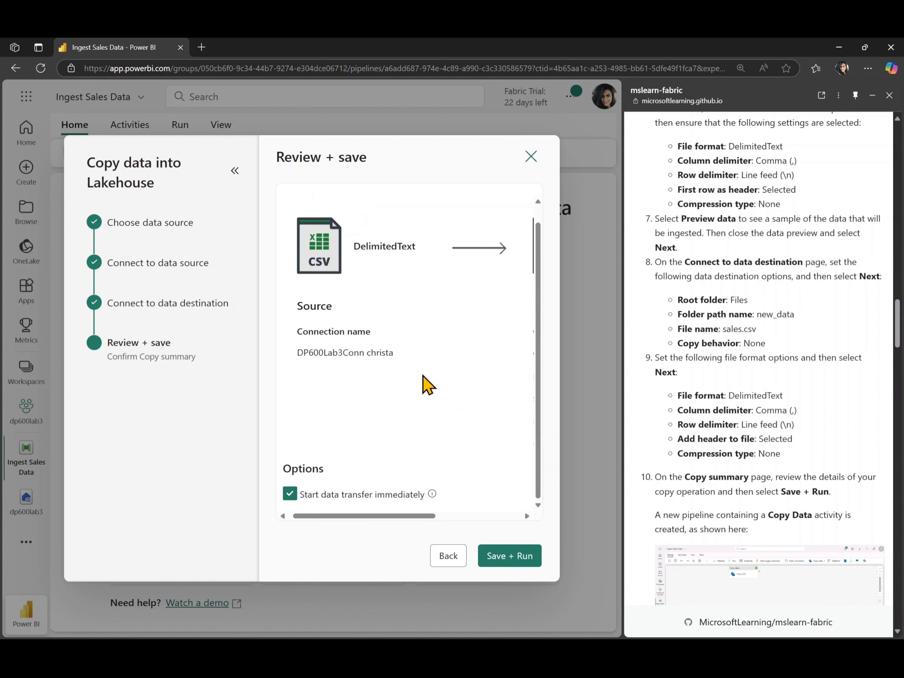
{"action": "scroll", "coordinate": [426, 384], "scroll_direction": "right", "scroll_amount": 4}
{"action": "scroll", "coordinate": [426, 384], "scroll_direction": "left", "scroll_amount": 4}
{"action": "scroll", "coordinate": [425, 384], "scroll_direction": "right", "scroll_amount": 4}
{"action": "scroll", "coordinate": [422, 375], "scroll_direction": "down", "scroll_amount": 1}
{"action": "left_click", "coordinate": [522, 555]}
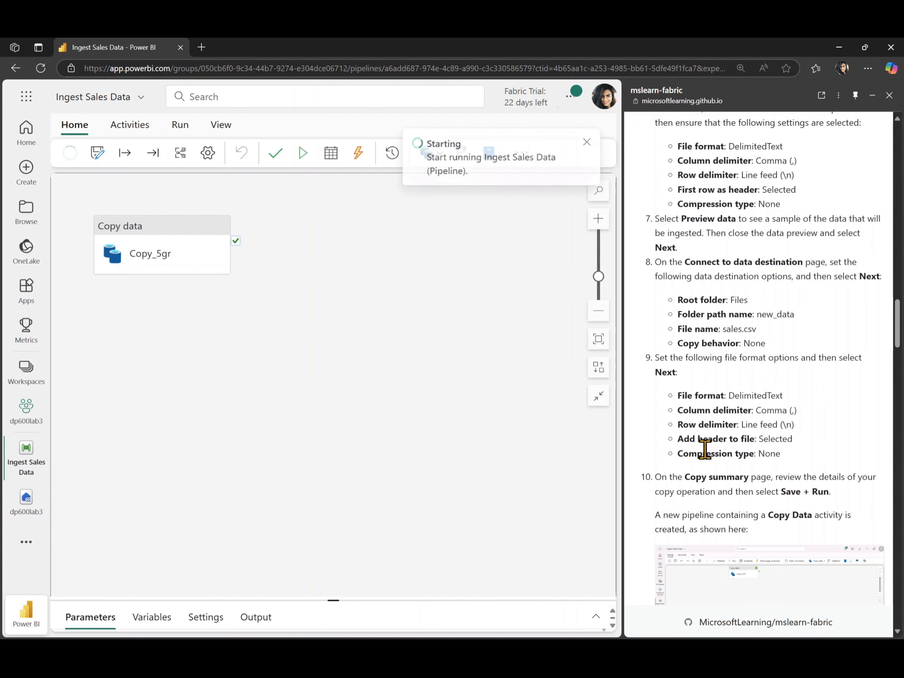
Step: Enlarge the pipeline's output details and refresh the run status to monitor the copy activity
{"action": "scroll", "coordinate": [697, 423], "scroll_direction": "down", "scroll_amount": 1}
{"action": "scroll", "coordinate": [698, 423], "scroll_direction": "down", "scroll_amount": 5}
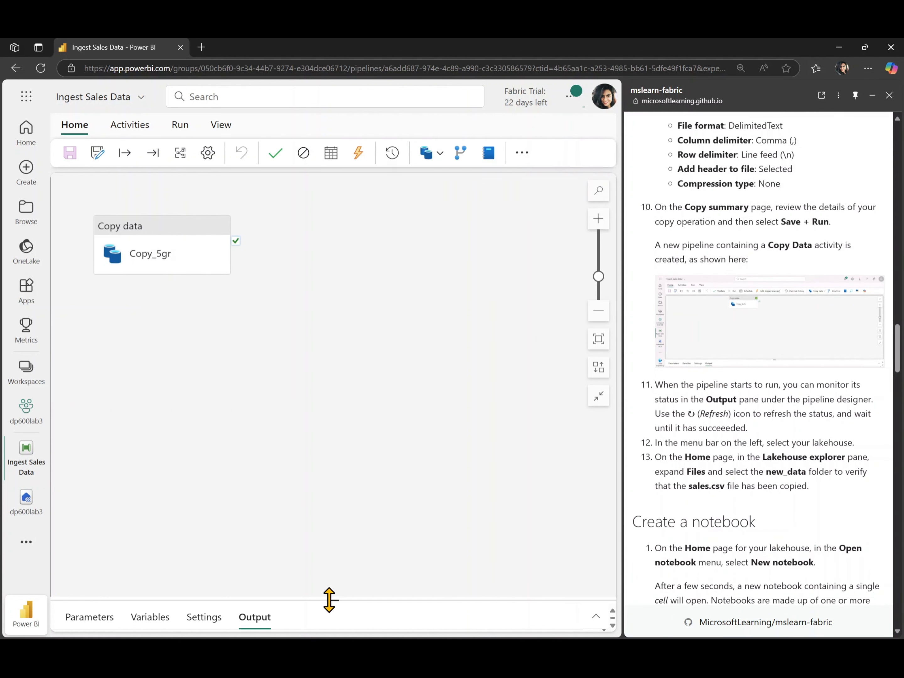
{"action": "left_click_drag", "start_coordinate": [329, 600], "coordinate": [369, 336]}
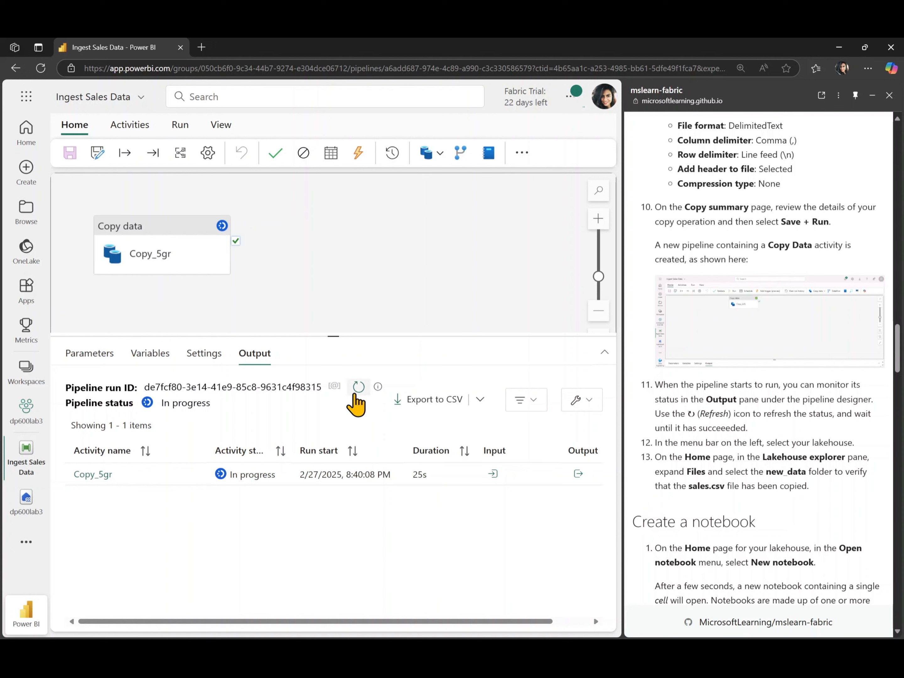
{"action": "left_click", "coordinate": [354, 395]}
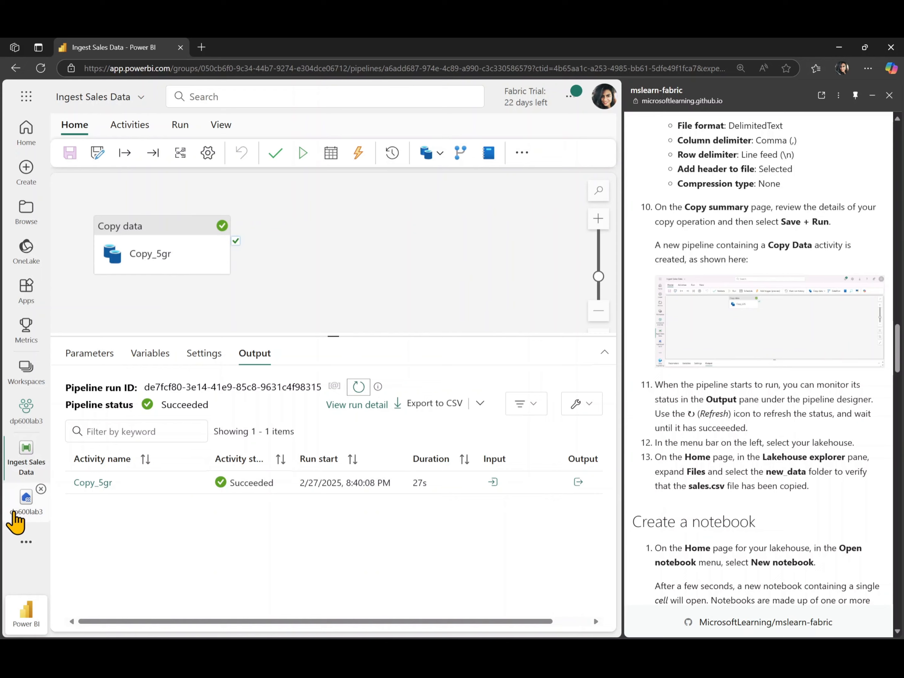
Step: Open the dp600lab3 lakehouse and inspect the new_data folder for the copied sales.csv file
{"action": "left_click", "coordinate": [16, 507]}
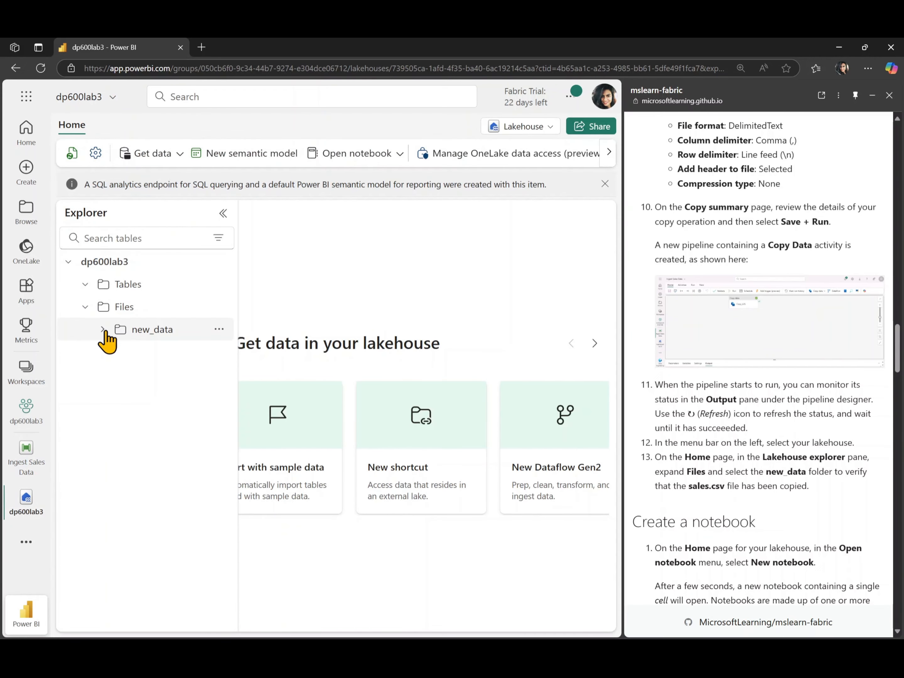
{"action": "left_click", "coordinate": [136, 335]}
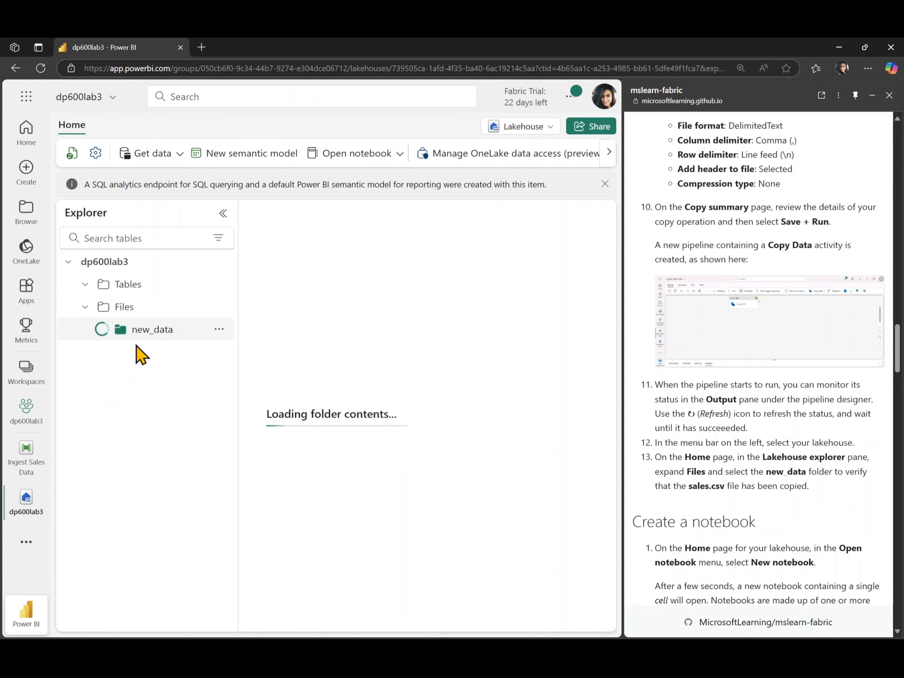
{"action": "left_click", "coordinate": [224, 214]}
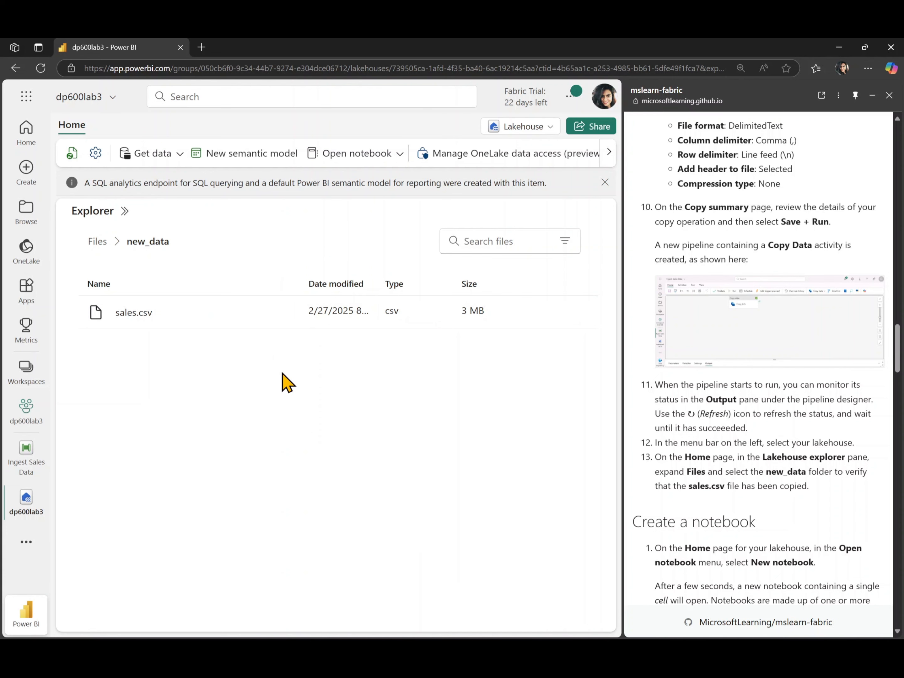
Step: Create a new notebook from the lakehouse, skip the introductory tour, and show its attached lakehouses
{"action": "scroll", "coordinate": [720, 486], "scroll_direction": "down", "scroll_amount": 10}
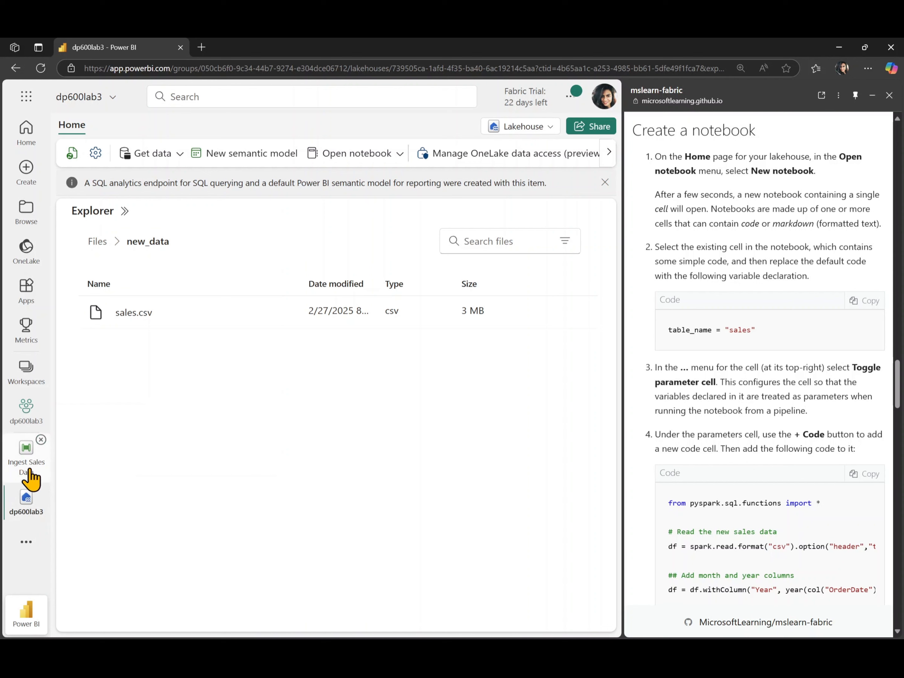
{"action": "left_click", "coordinate": [125, 211]}
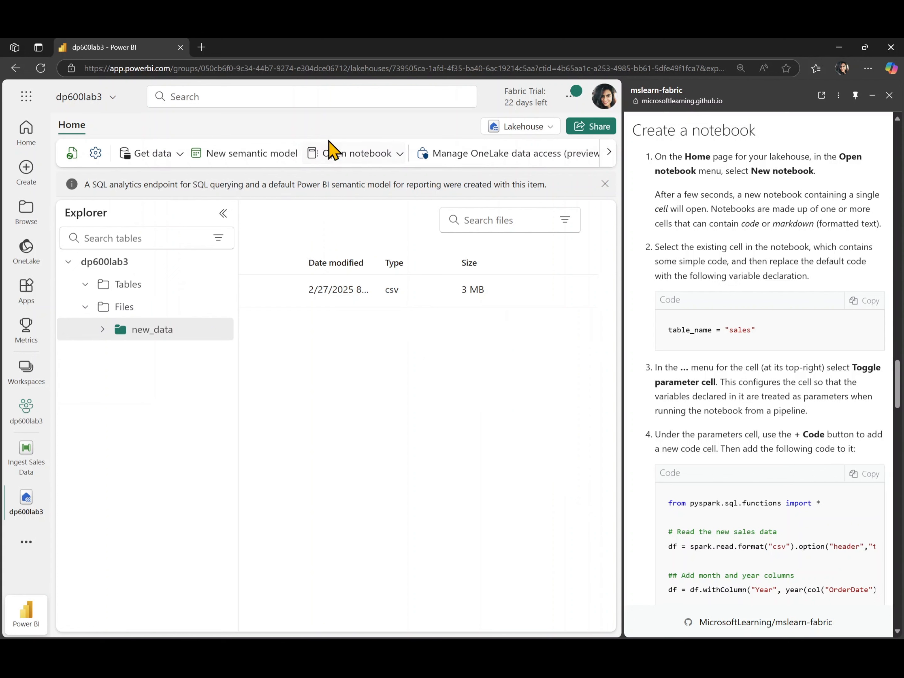
{"action": "left_click", "coordinate": [366, 164]}
{"action": "left_click", "coordinate": [354, 210]}
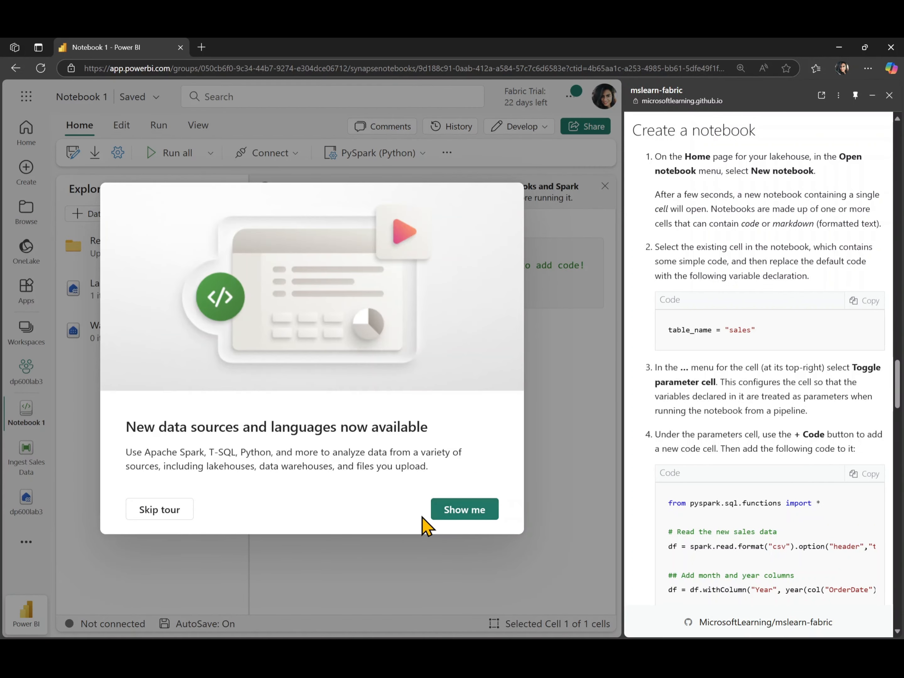
{"action": "left_click", "coordinate": [165, 517]}
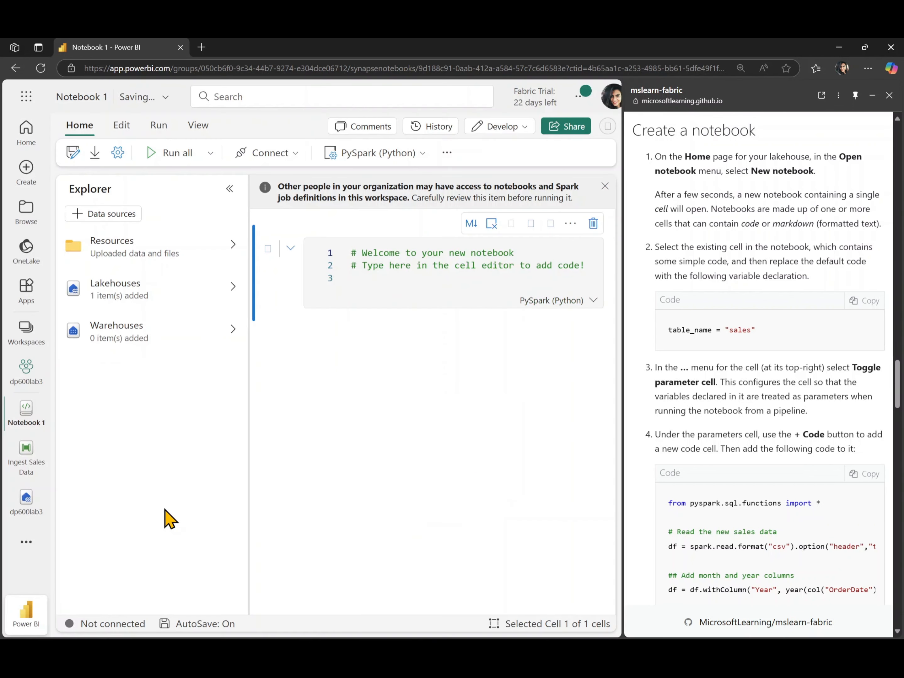
{"action": "left_click", "coordinate": [142, 298]}
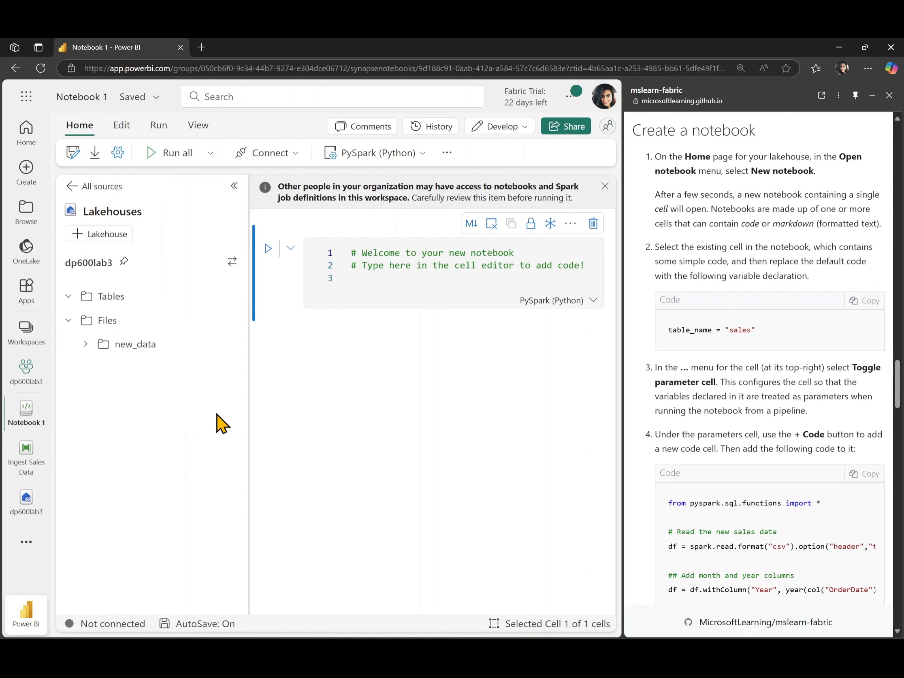
Step: Replace the notebook's default cell code with the lab's variable declaration table_name = "sales"
{"action": "left_click", "coordinate": [443, 264]}
{"action": "key", "text": "ctrl+a"}
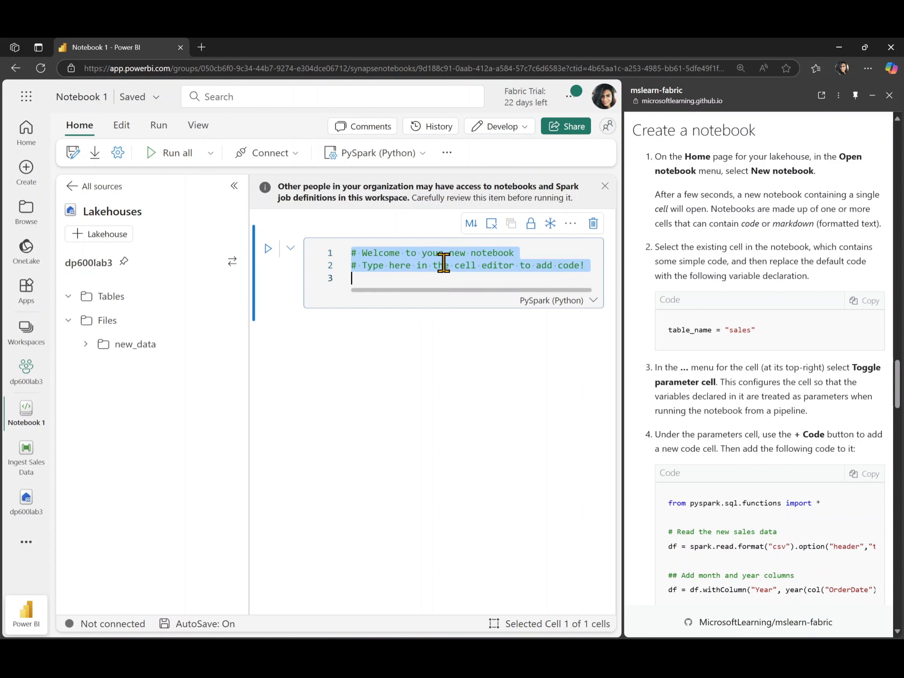
{"action": "key", "text": "Delete"}
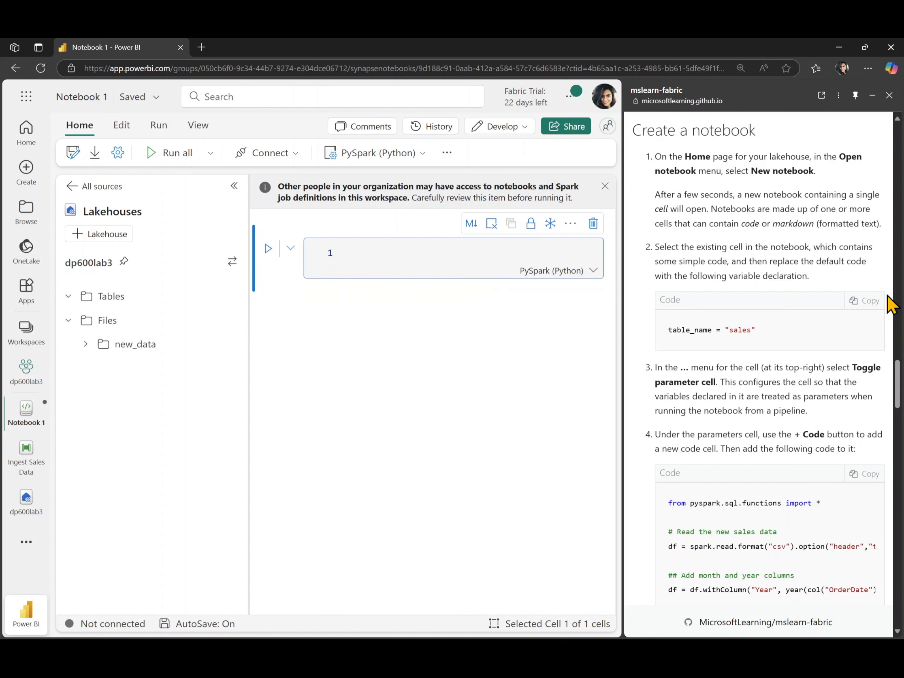
{"action": "left_click", "coordinate": [866, 303]}
{"action": "left_click", "coordinate": [422, 247]}
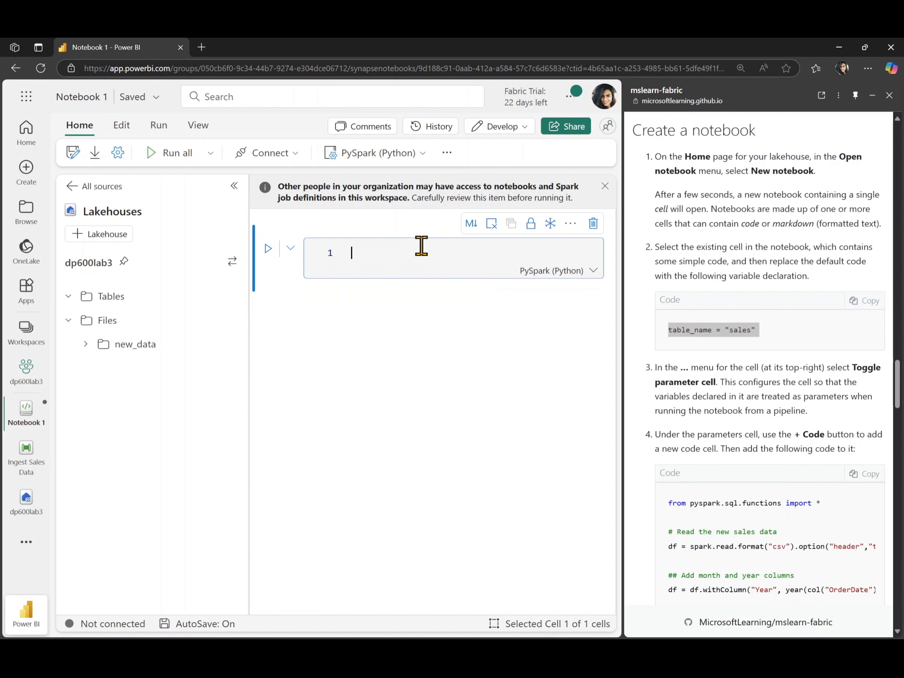
{"action": "key", "text": "ctrl+v"}
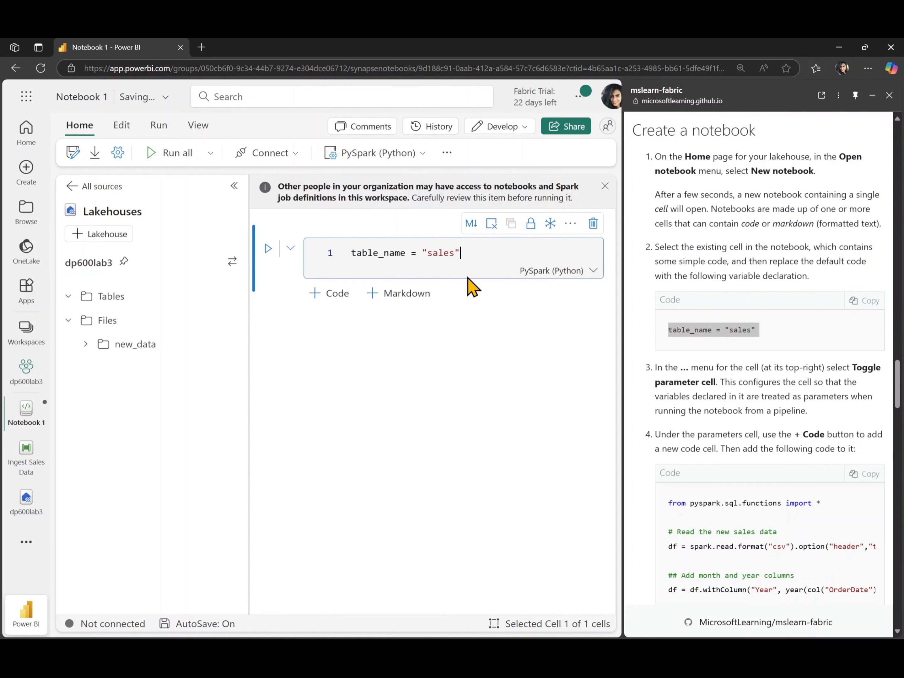
{"action": "left_click", "coordinate": [752, 326]}
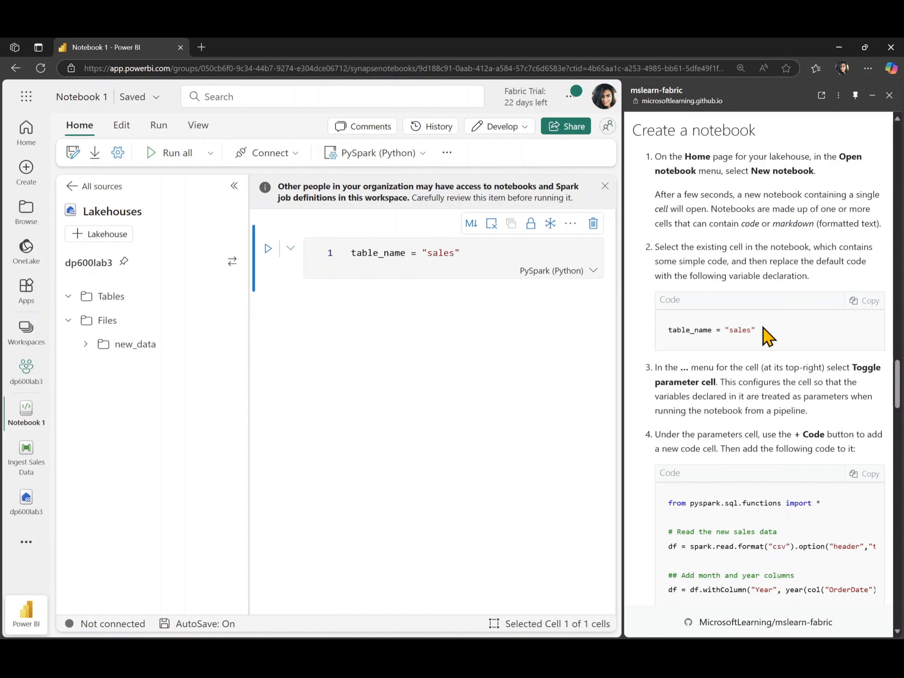
Step: Dismiss the notebook access notice and make the table_name cell a parameter cell
{"action": "scroll", "coordinate": [764, 334], "scroll_direction": "down", "scroll_amount": 3}
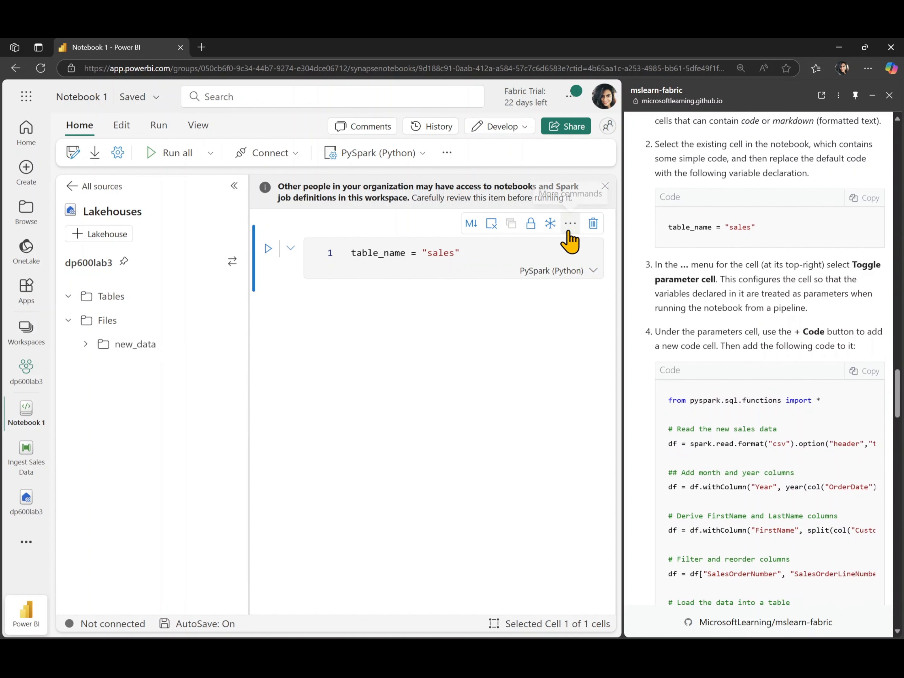
{"action": "left_click", "coordinate": [604, 186]}
{"action": "left_click", "coordinate": [571, 189]}
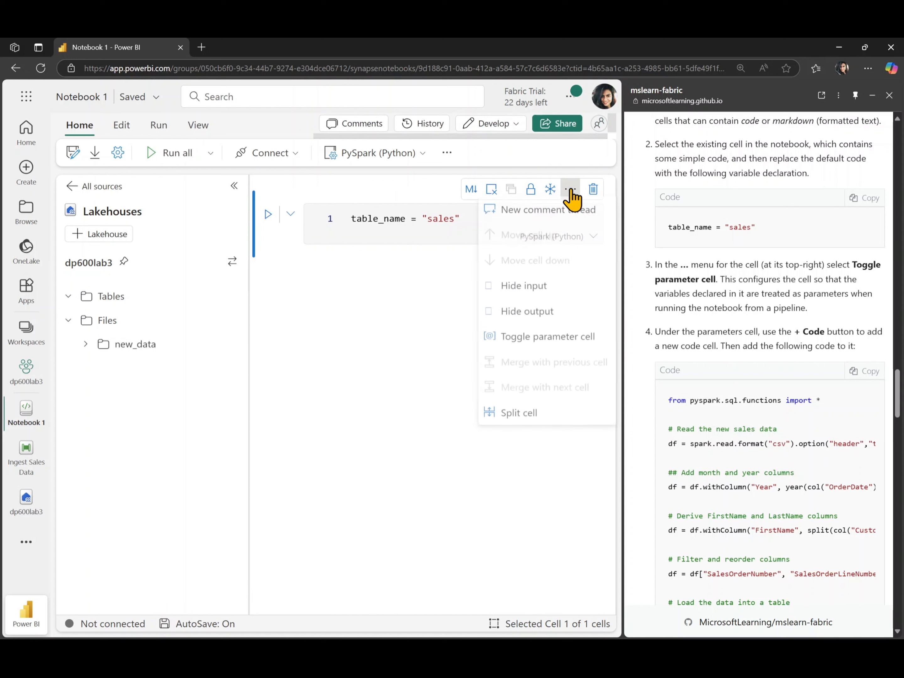
{"action": "left_click", "coordinate": [540, 347]}
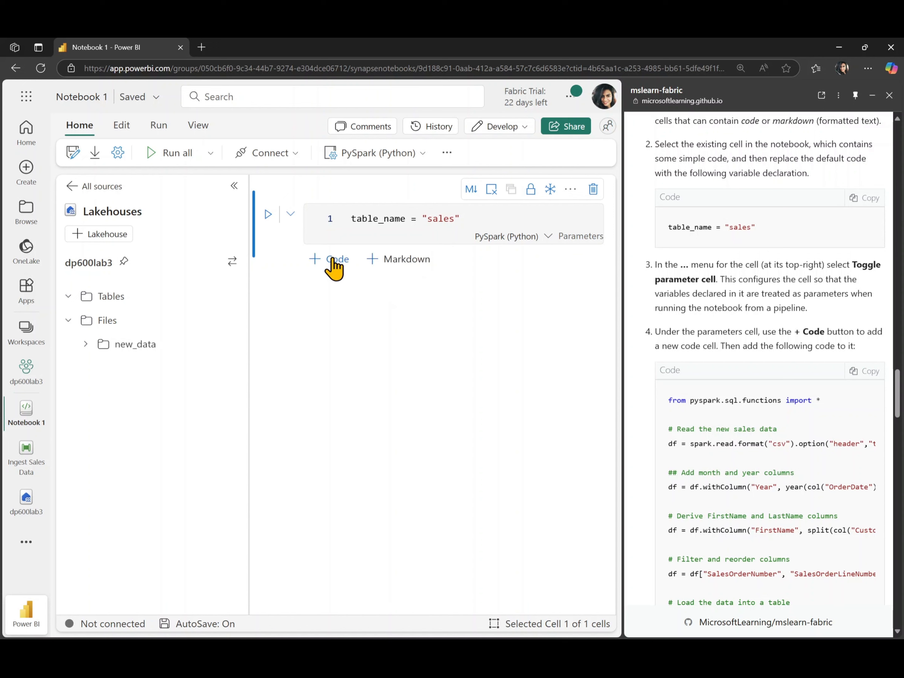
Step: Add a code cell below the parameters cell containing the lab's PySpark code that transforms the sales data and saves it as a table
{"action": "left_click", "coordinate": [332, 259]}
{"action": "scroll", "coordinate": [730, 395], "scroll_direction": "down", "scroll_amount": 3}
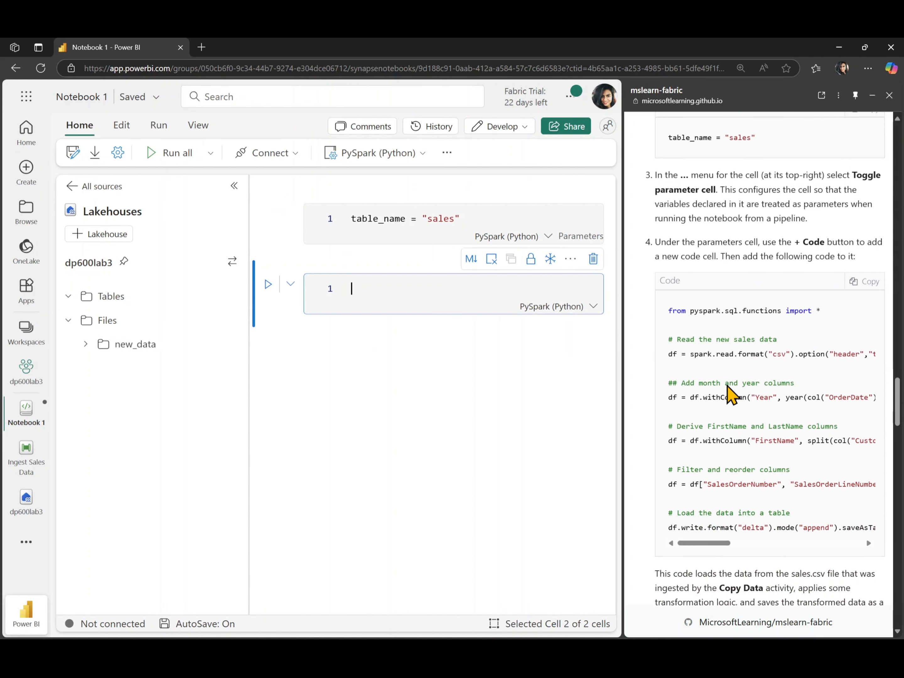
{"action": "left_click", "coordinate": [860, 263]}
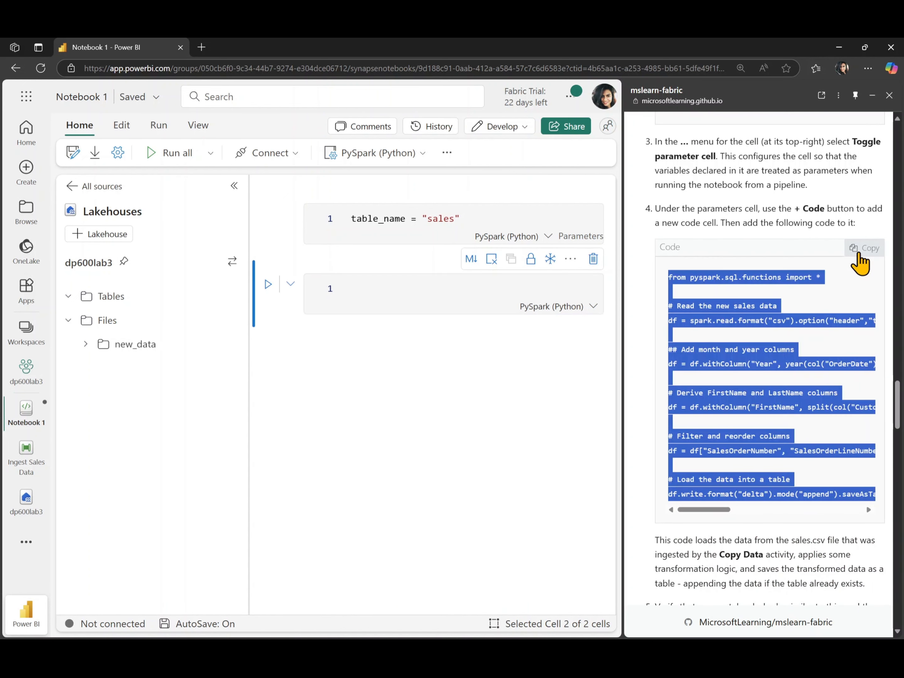
{"action": "left_click", "coordinate": [375, 282]}
{"action": "key", "text": "ctrl+v"}
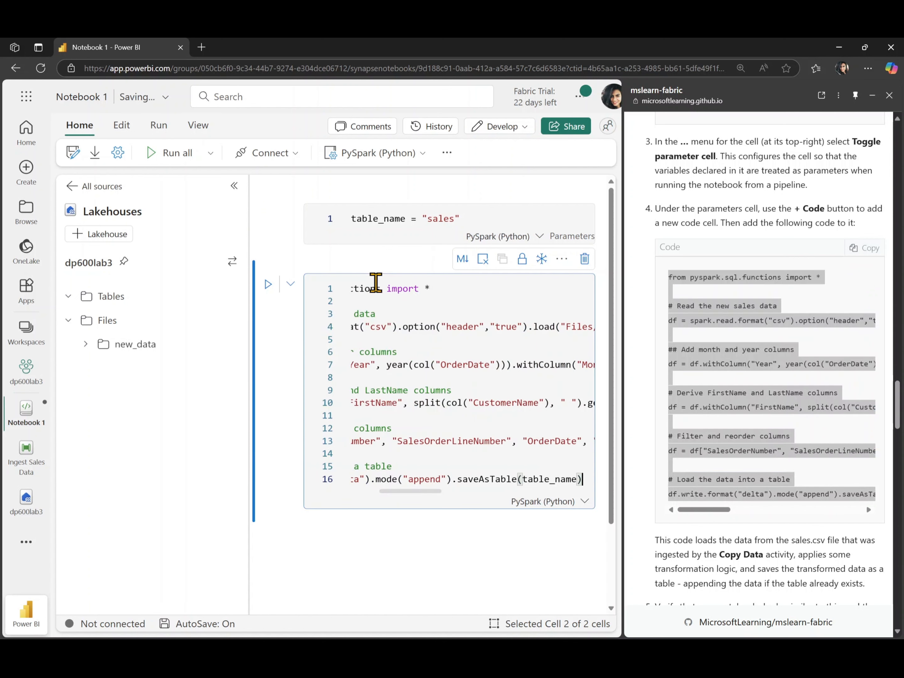
{"action": "scroll", "coordinate": [403, 380], "scroll_direction": "left", "scroll_amount": 2}
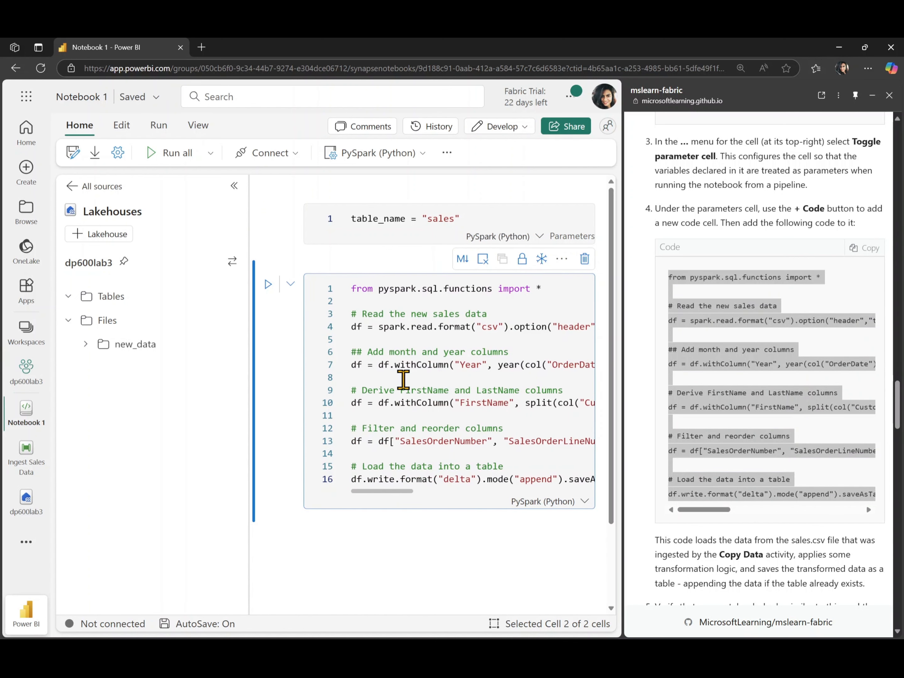
Step: Run all the notebook cells as the lab instructs and look over the full code lines during the run
{"action": "scroll", "coordinate": [706, 395], "scroll_direction": "down", "scroll_amount": 5}
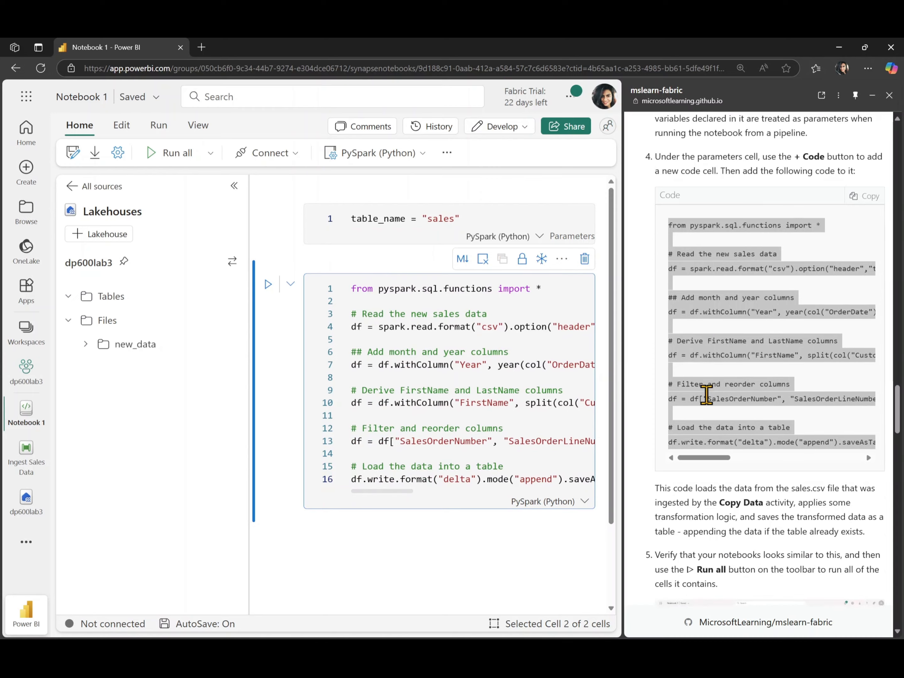
{"action": "scroll", "coordinate": [722, 335], "scroll_direction": "down", "scroll_amount": 3}
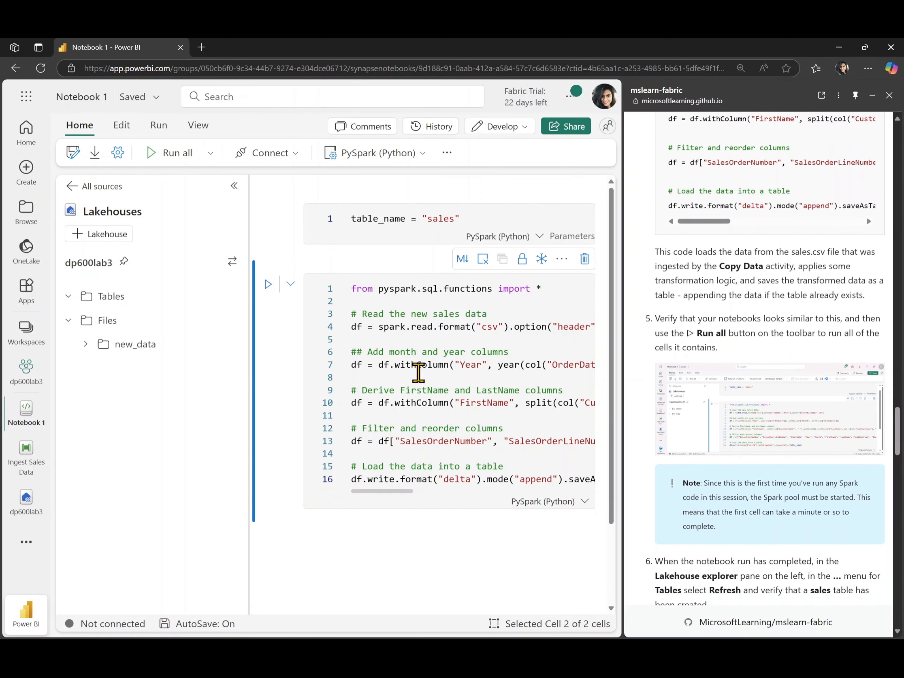
{"action": "left_click", "coordinate": [171, 159]}
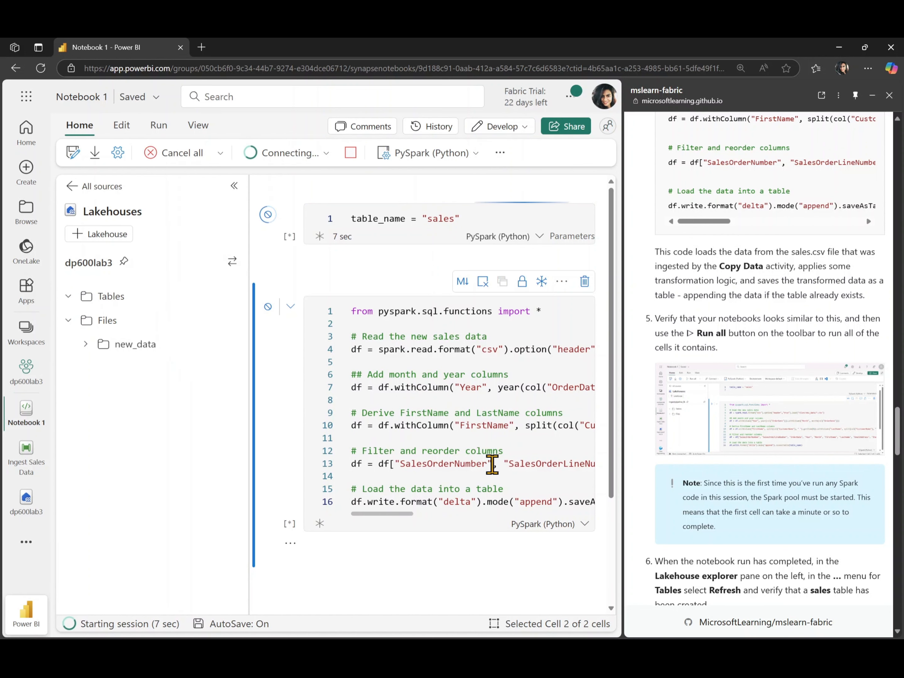
{"action": "scroll", "coordinate": [492, 463], "scroll_direction": "right", "scroll_amount": 5}
{"action": "scroll", "coordinate": [491, 464], "scroll_direction": "left", "scroll_amount": 6}
{"action": "scroll", "coordinate": [491, 464], "scroll_direction": "right", "scroll_amount": 2}
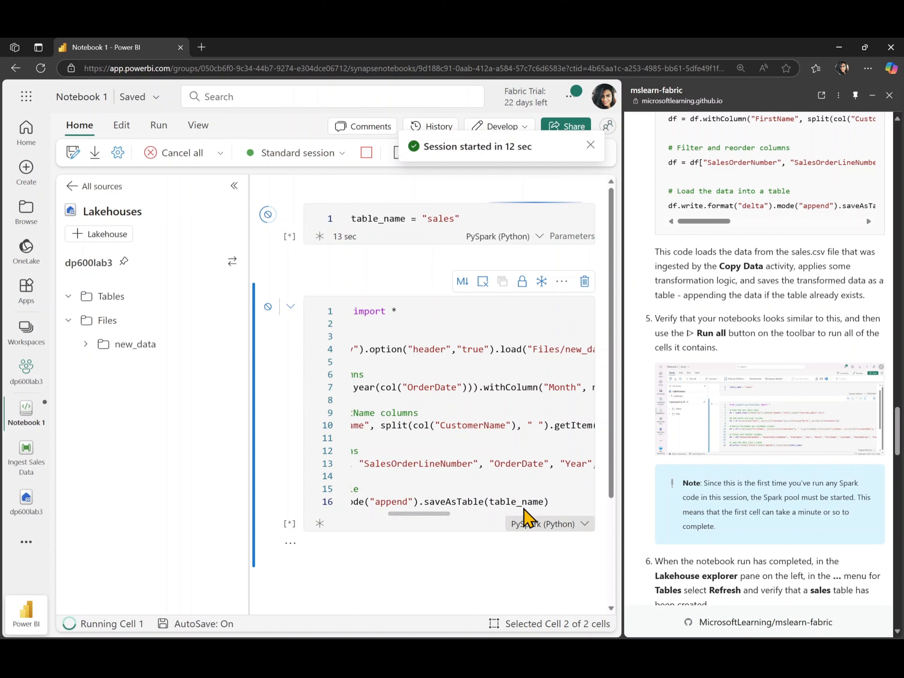
{"action": "scroll", "coordinate": [447, 474], "scroll_direction": "left", "scroll_amount": 10}
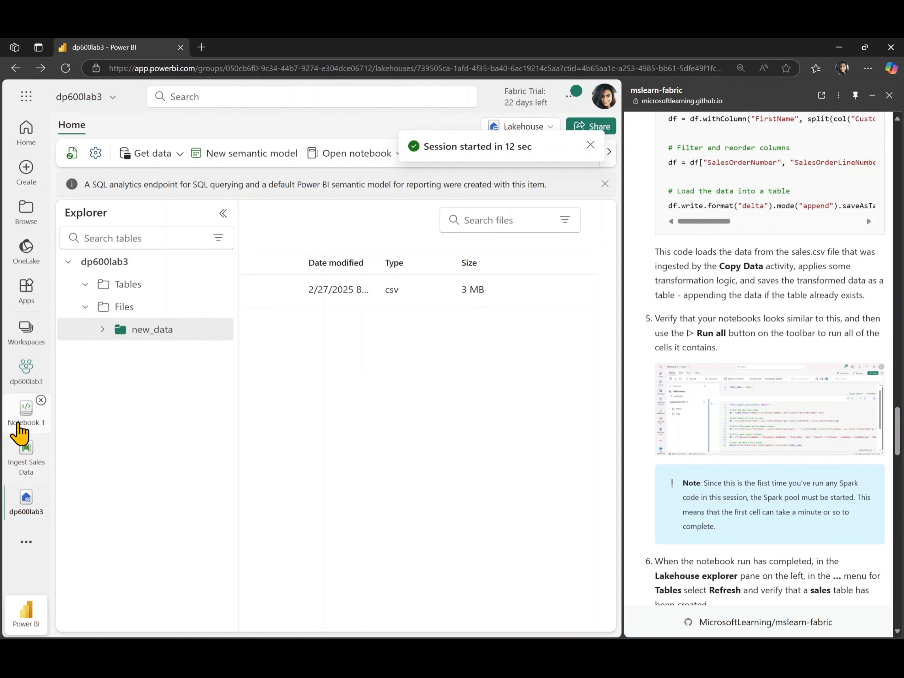
Step: Return to Notebook 1, narrow the lakehouse explorer to widen the code area, and check the second cell's run progress
{"action": "left_click", "coordinate": [17, 422]}
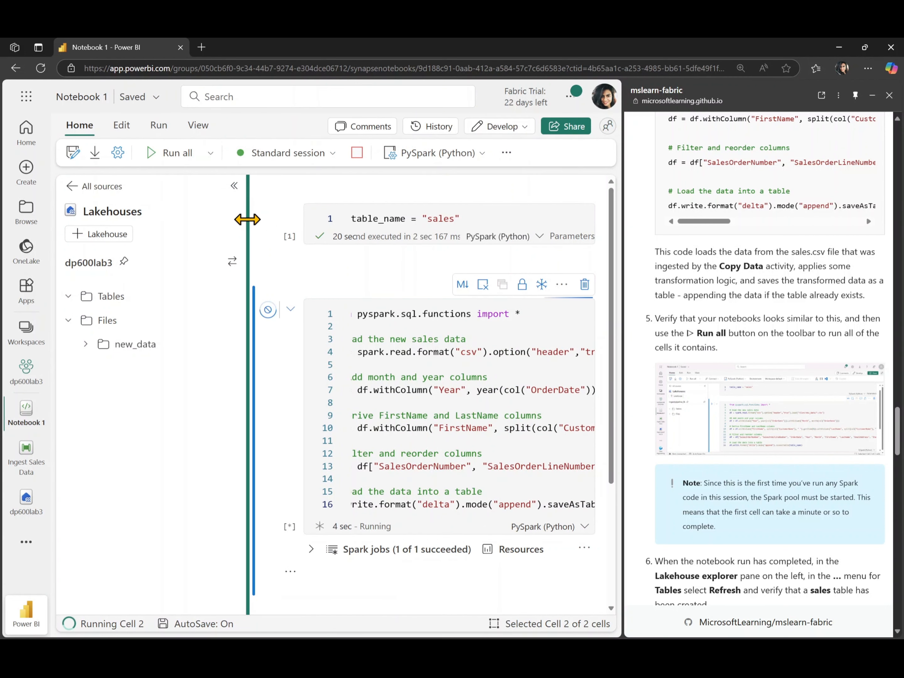
{"action": "left_click_drag", "start_coordinate": [247, 219], "coordinate": [198, 219]}
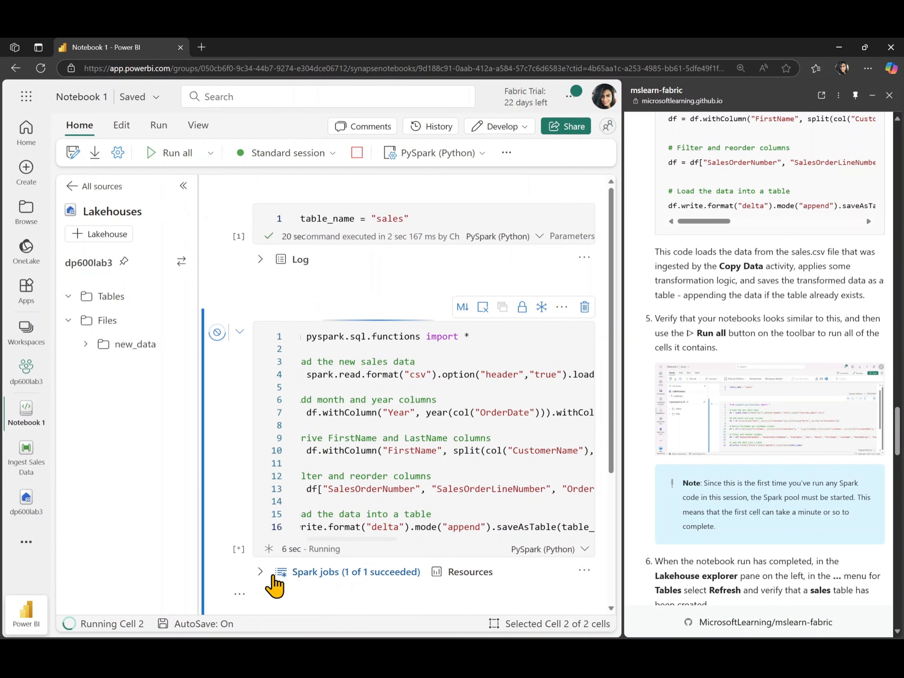
{"action": "scroll", "coordinate": [549, 394], "scroll_direction": "down", "scroll_amount": 4}
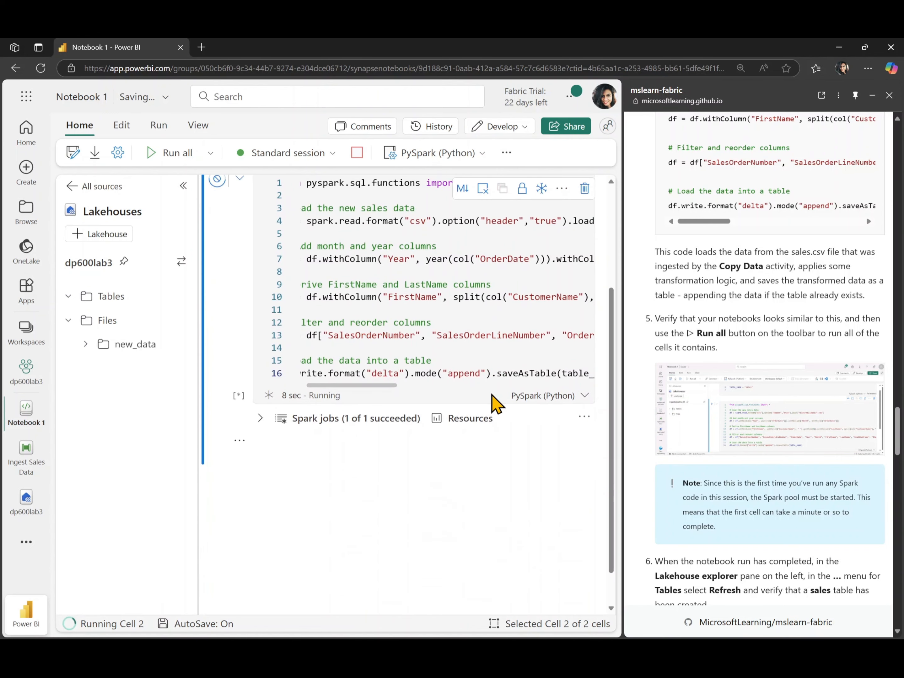
{"action": "scroll", "coordinate": [749, 459], "scroll_direction": "down", "scroll_amount": 3}
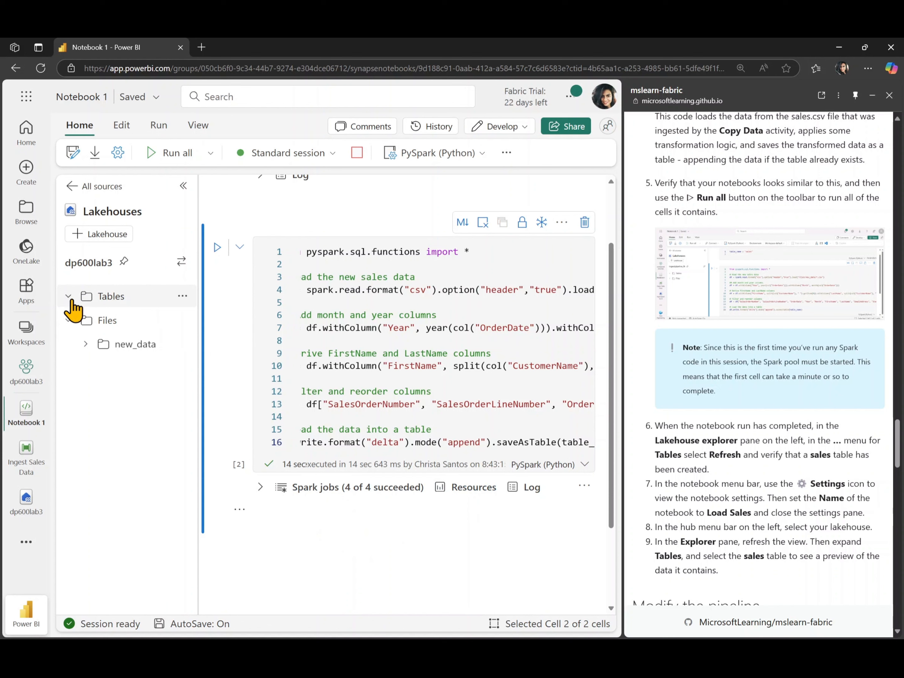
Step: Refresh the lakehouse's Tables folder in the notebook and expand it to check for the sales table
{"action": "left_click", "coordinate": [180, 297]}
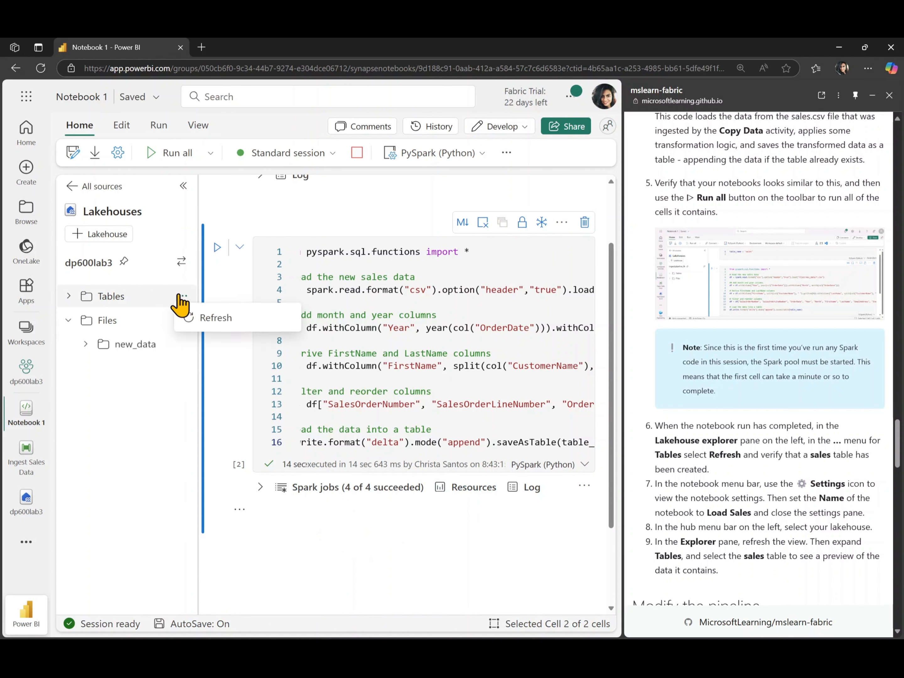
{"action": "left_click", "coordinate": [205, 322]}
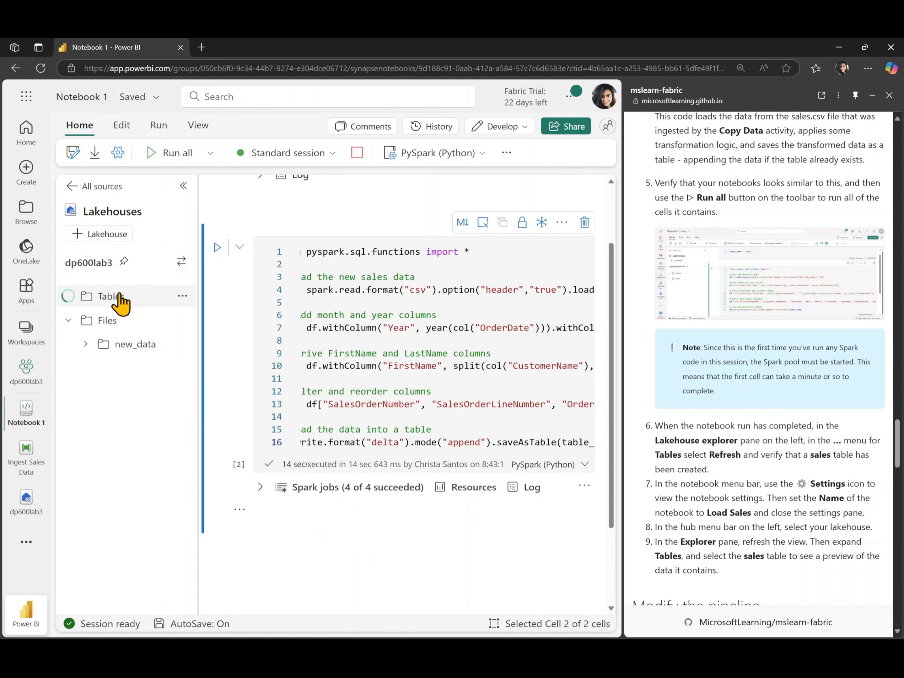
{"action": "left_click", "coordinate": [72, 300]}
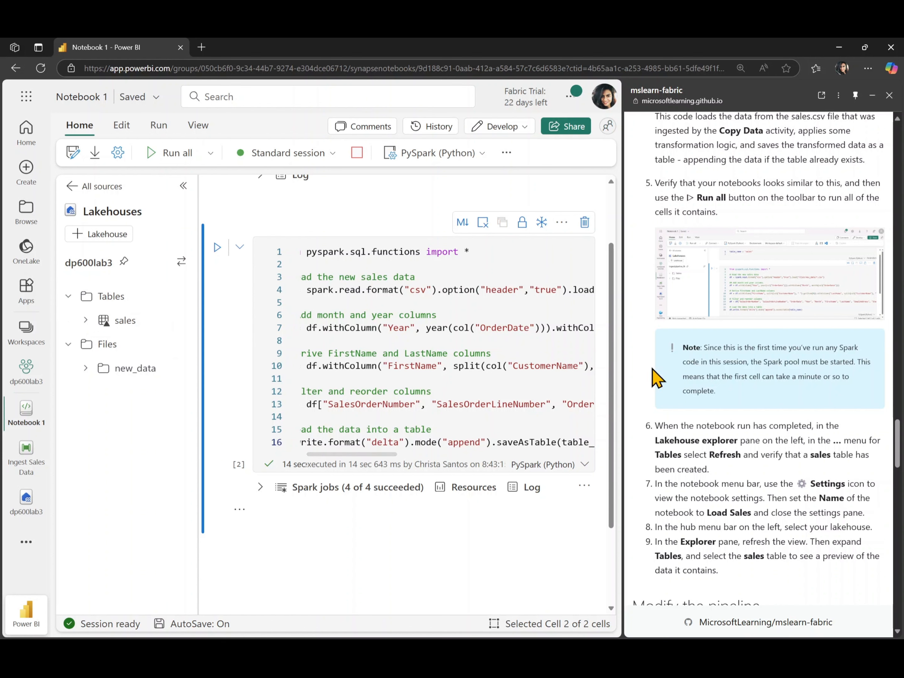
Step: Open the Ingest Sales Data pipeline as the lab instructs and add a Delete data activity to its canvas
{"action": "scroll", "coordinate": [655, 376], "scroll_direction": "down", "scroll_amount": 4}
{"action": "scroll", "coordinate": [656, 376], "scroll_direction": "down", "scroll_amount": 7}
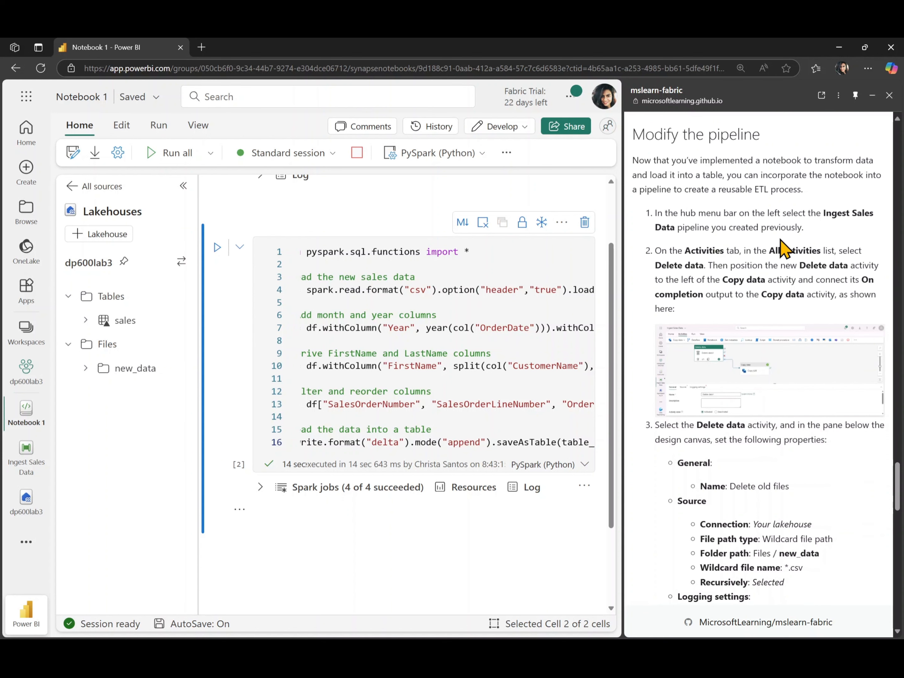
{"action": "left_click", "coordinate": [24, 473]}
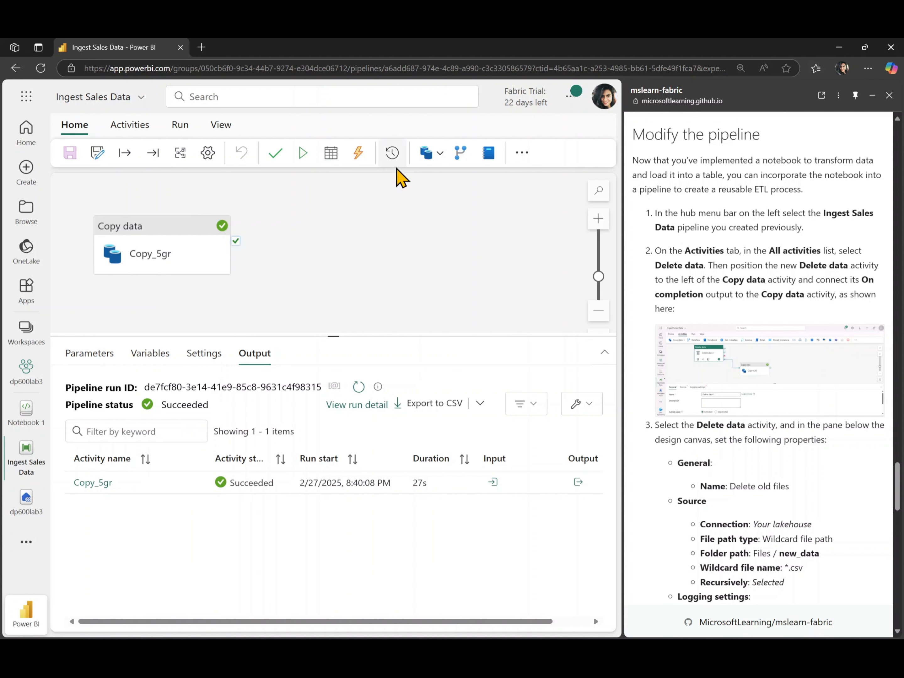
{"action": "left_click", "coordinate": [135, 126]}
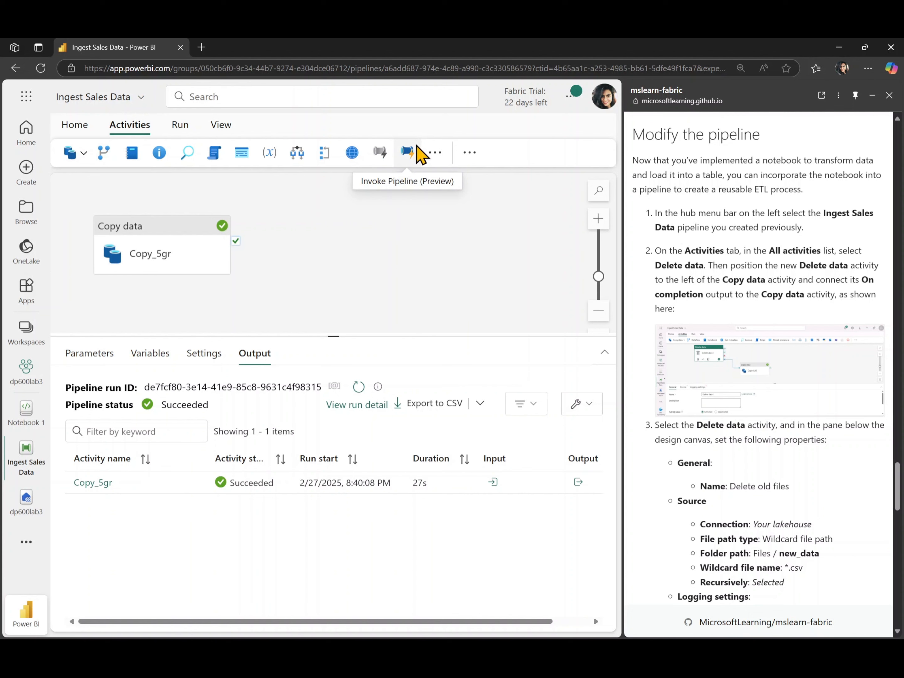
{"action": "left_click", "coordinate": [428, 160]}
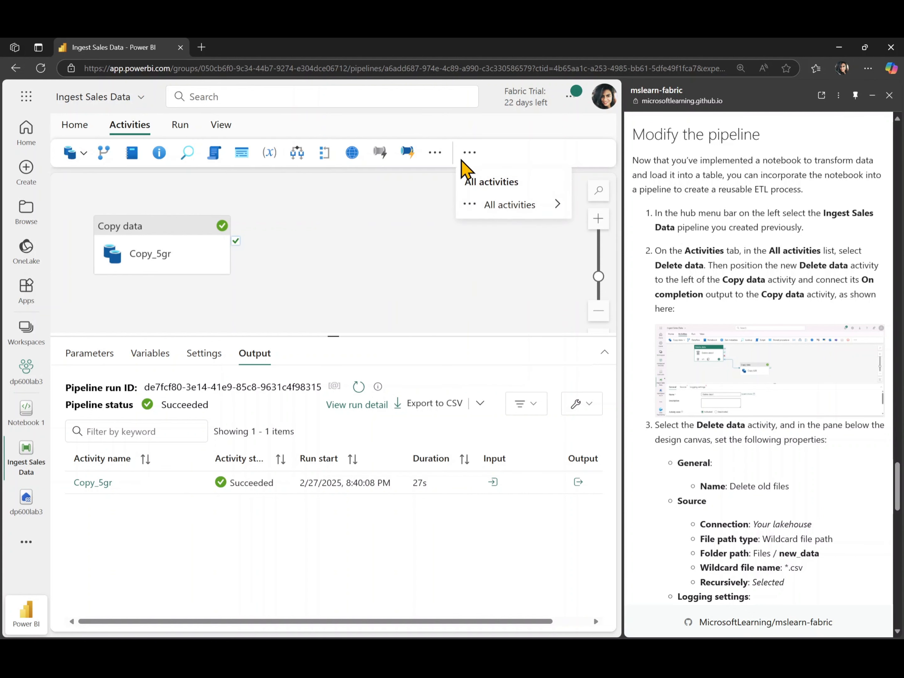
{"action": "mouse_move", "coordinate": [487, 210]}
{"action": "left_click", "coordinate": [315, 233]}
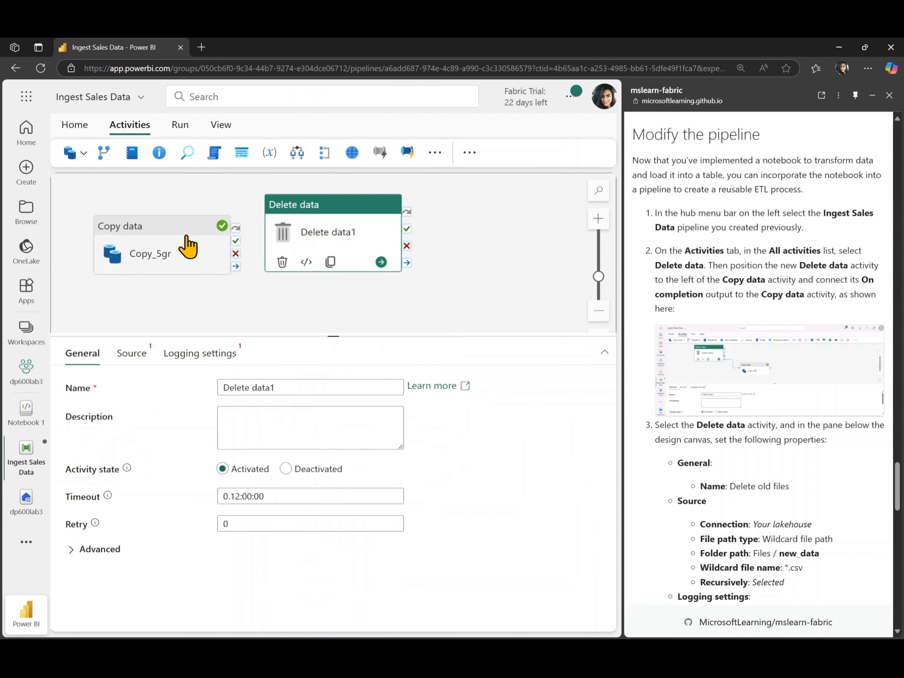
Step: Rearrange the pipeline canvas so the Delete data activity sits to the left of the Copy data activity
{"action": "left_click_drag", "start_coordinate": [188, 246], "coordinate": [448, 266]}
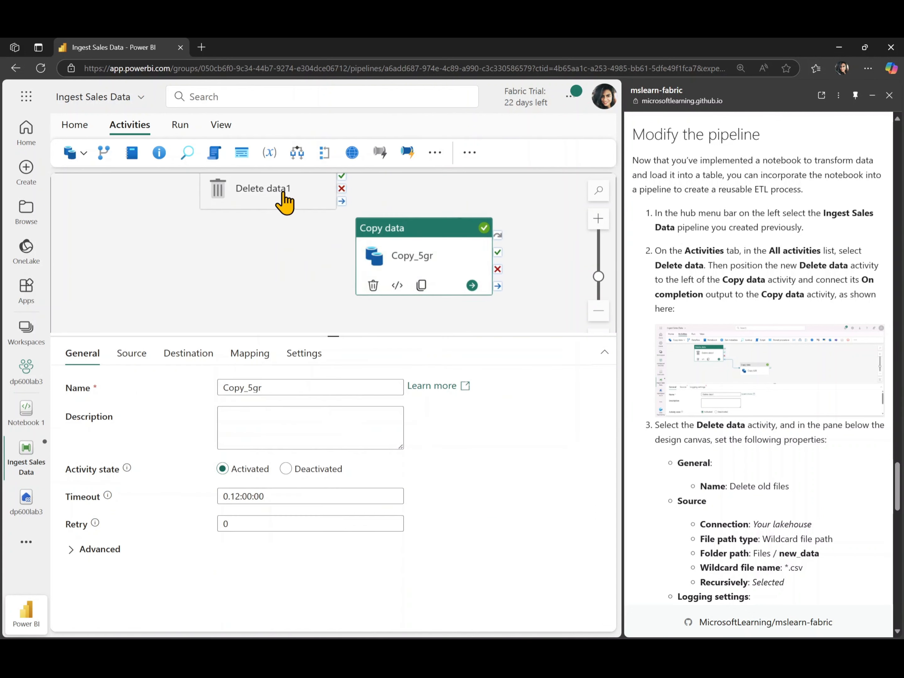
{"action": "left_click_drag", "start_coordinate": [282, 194], "coordinate": [178, 251]}
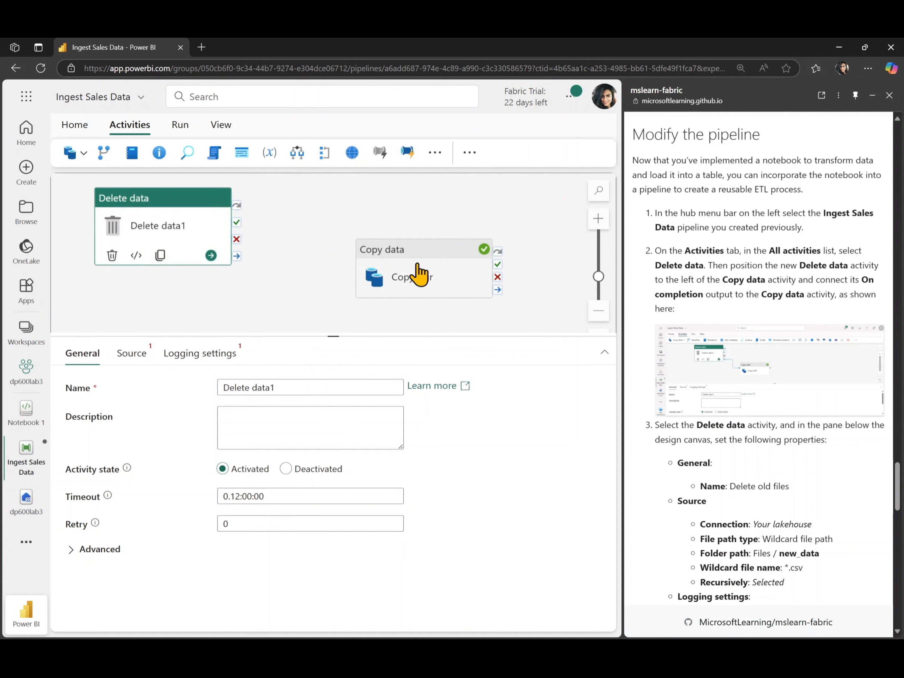
{"action": "left_click", "coordinate": [406, 281]}
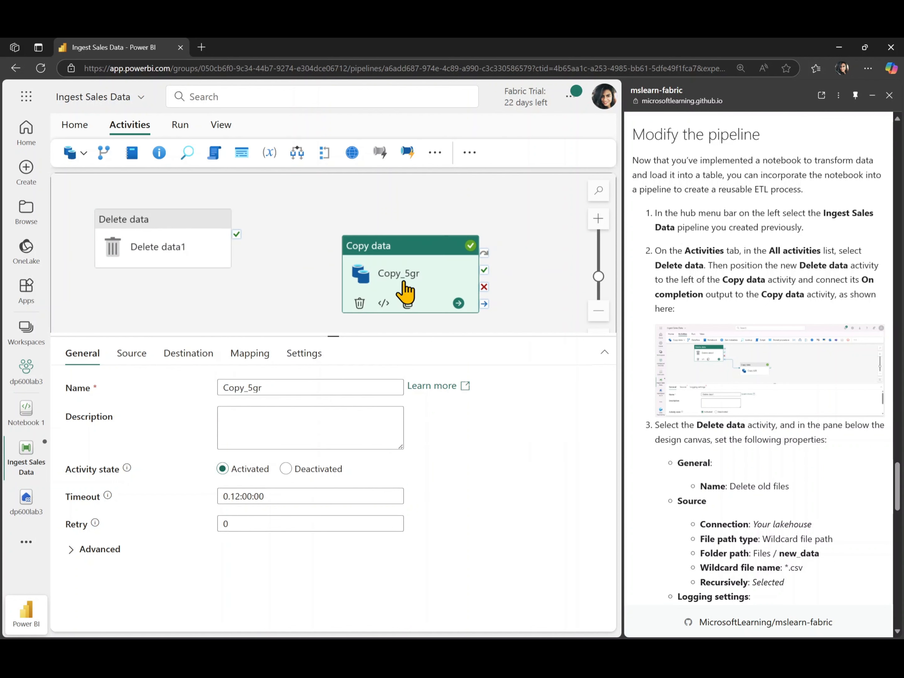
{"action": "left_click", "coordinate": [311, 215]}
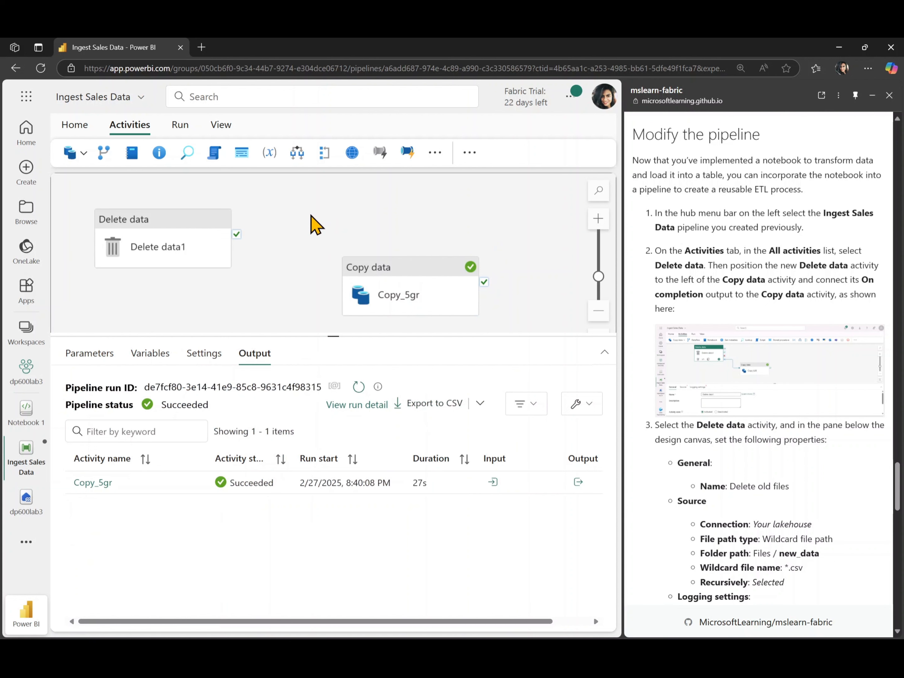
Step: Connect the Delete data activity's On completion output to the Copy data activity
{"action": "scroll", "coordinate": [316, 225], "scroll_direction": "down", "scroll_amount": 1}
{"action": "mouse_move", "coordinate": [234, 197]}
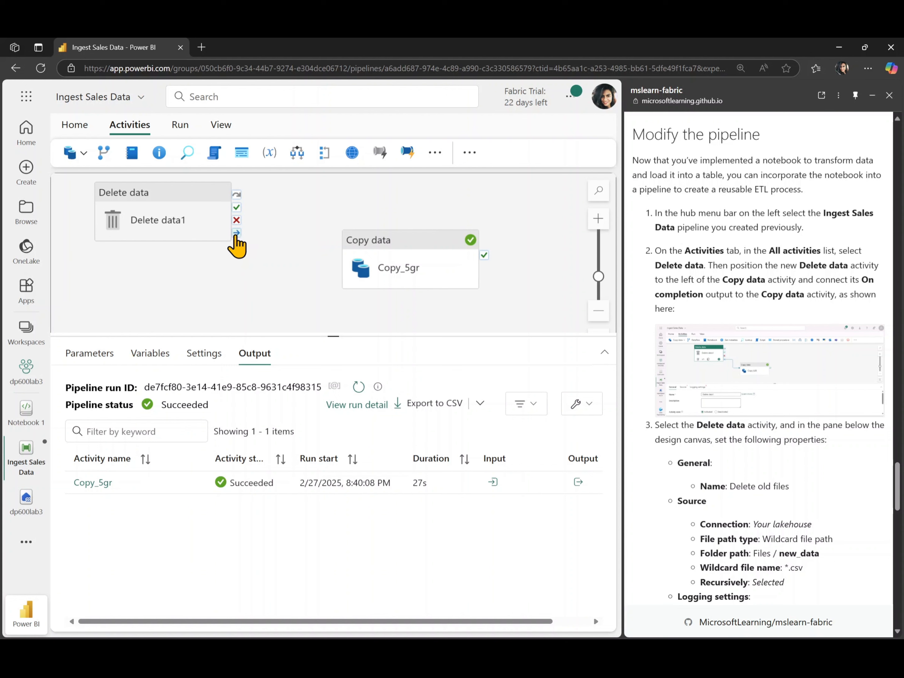
{"action": "left_click_drag", "start_coordinate": [235, 234], "coordinate": [360, 261]}
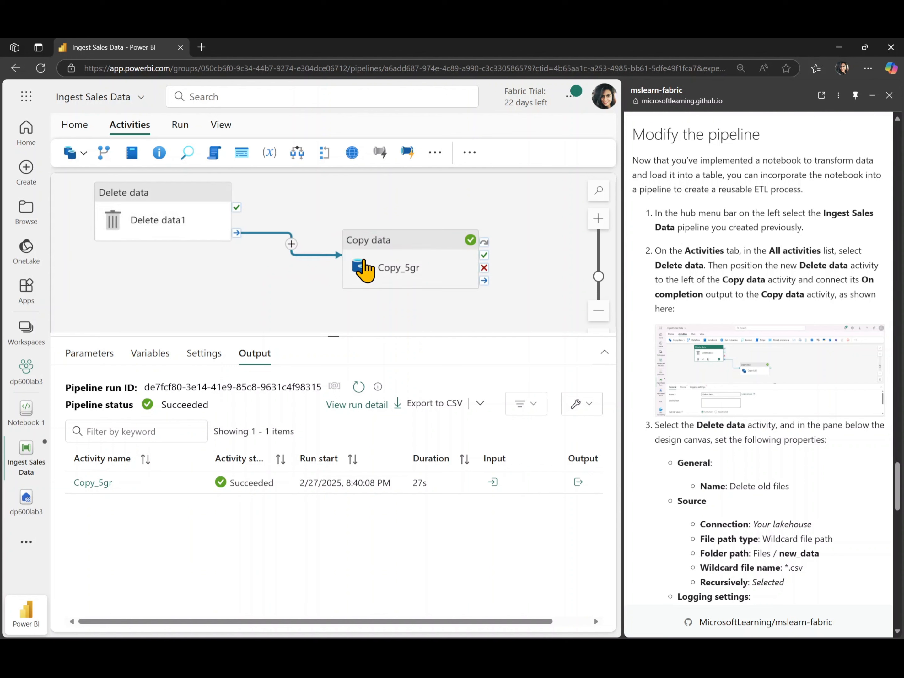
Step: Rename the Delete data activity to the lab's name, Delete old files
{"action": "scroll", "coordinate": [364, 262], "scroll_direction": "down", "scroll_amount": 1}
{"action": "scroll", "coordinate": [363, 262], "scroll_direction": "up", "scroll_amount": 2}
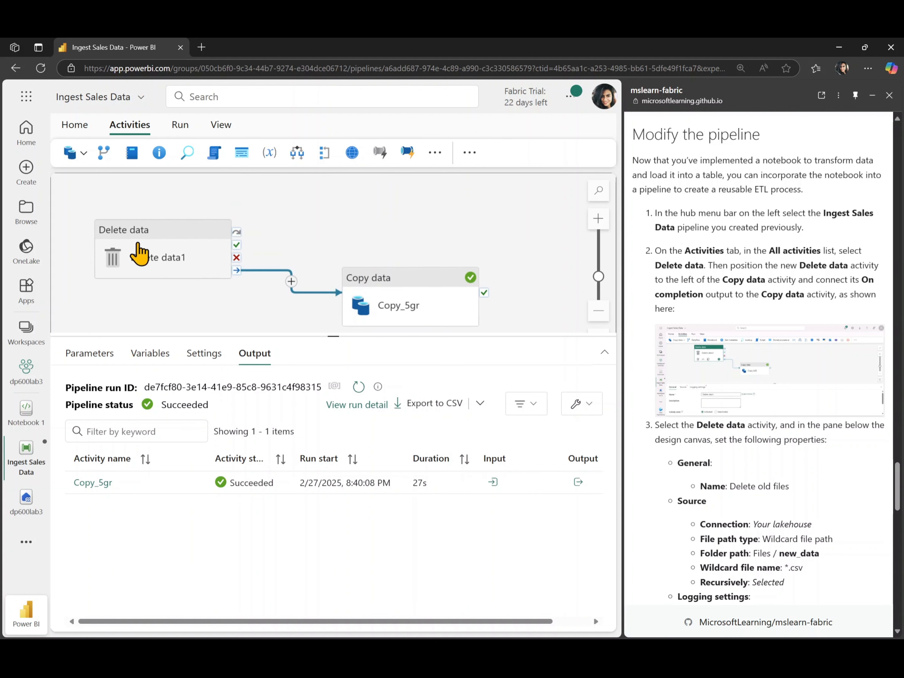
{"action": "left_click", "coordinate": [139, 255]}
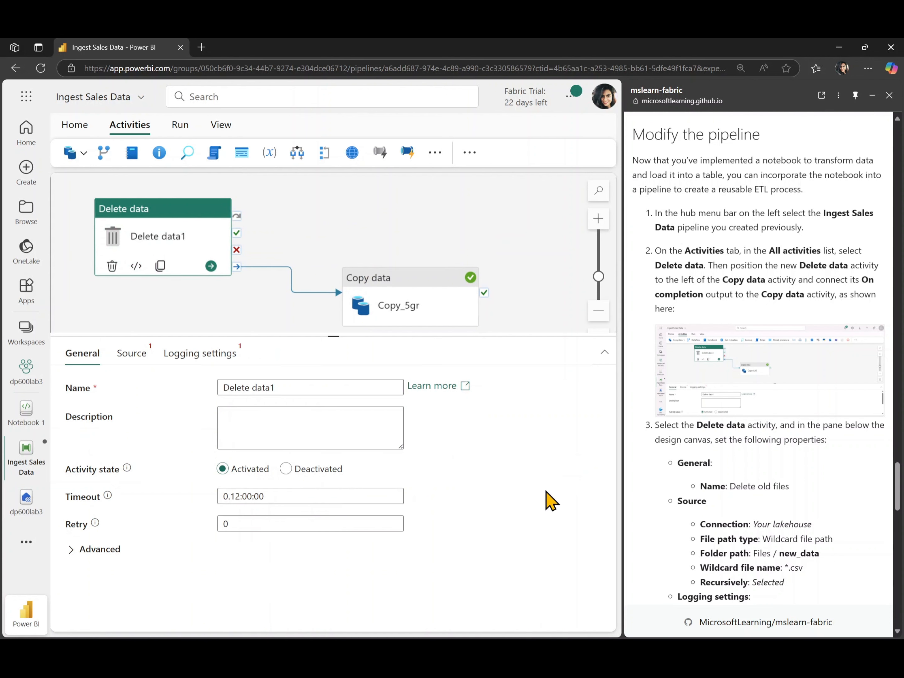
{"action": "scroll", "coordinate": [721, 481], "scroll_direction": "down", "scroll_amount": 5}
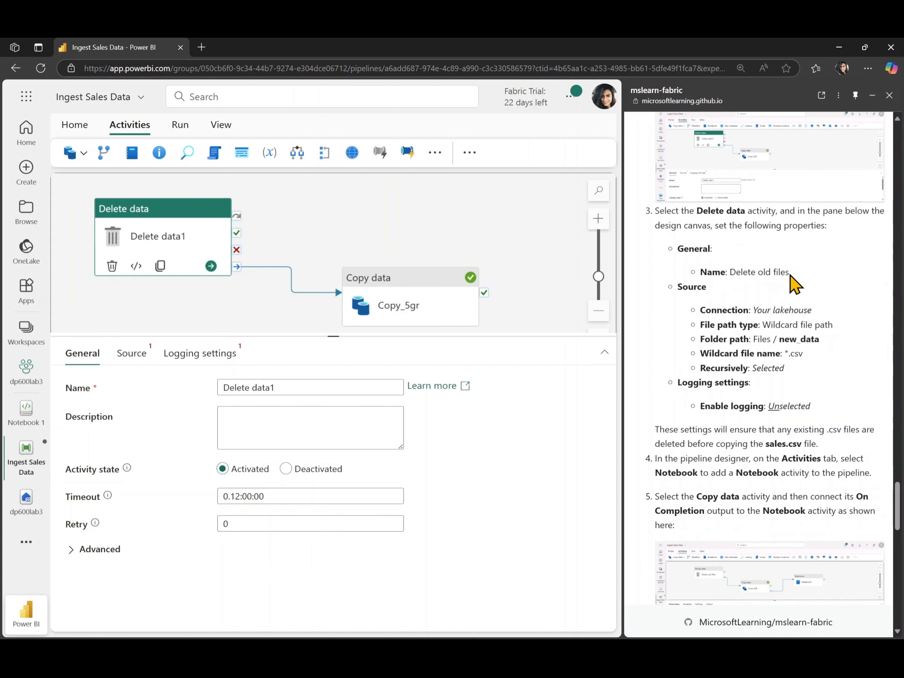
{"action": "left_click_drag", "start_coordinate": [791, 274], "coordinate": [733, 274]}
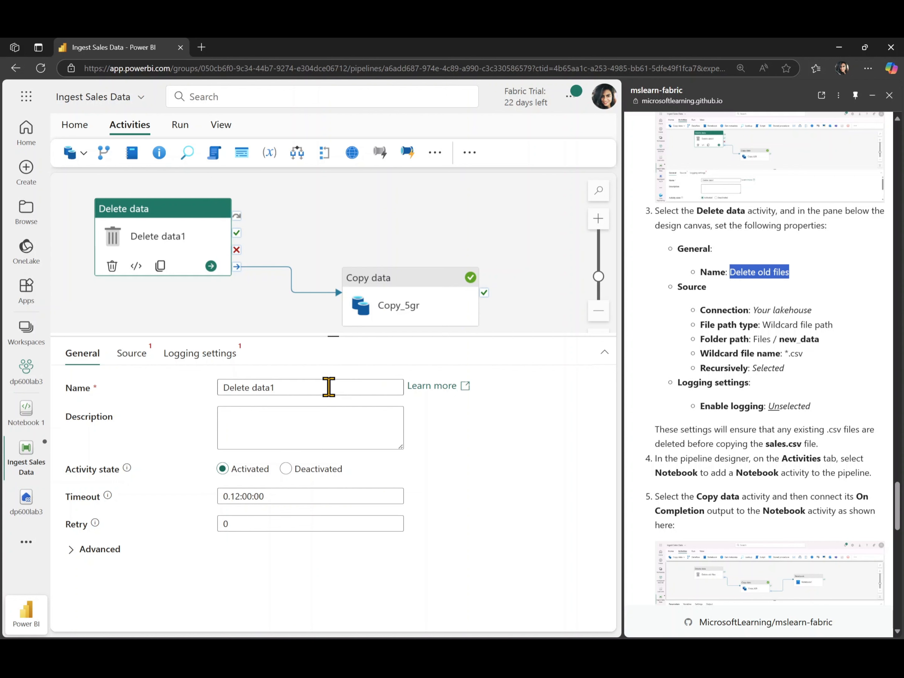
{"action": "triple_click", "coordinate": [328, 387]}
{"action": "key", "text": "ctrl+v"}
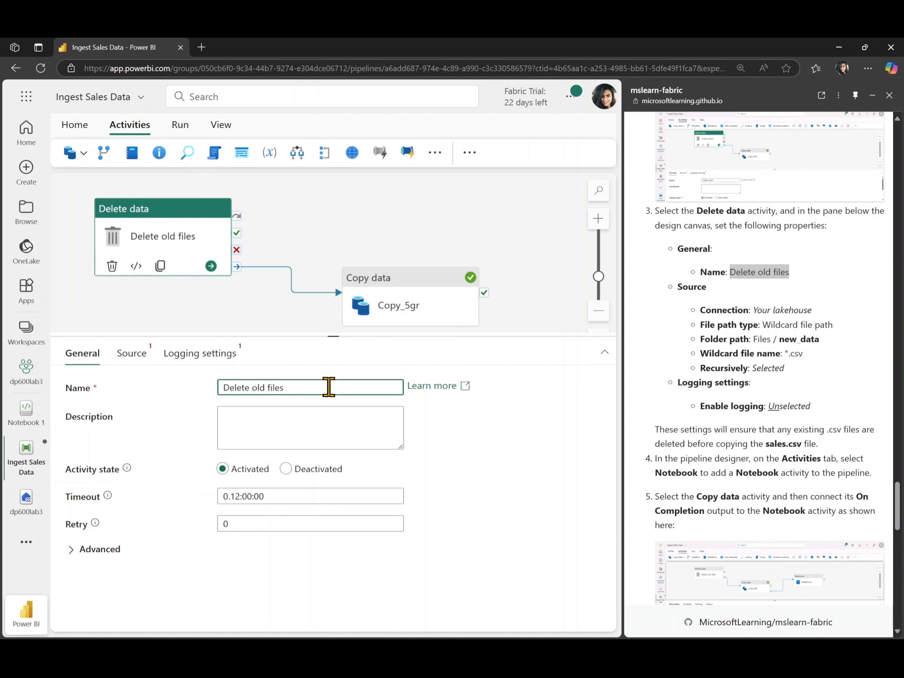
Step: Set the Delete old files source to the dp600lab3 connection with a wildcard file path and the new_data folder
{"action": "left_click", "coordinate": [137, 359]}
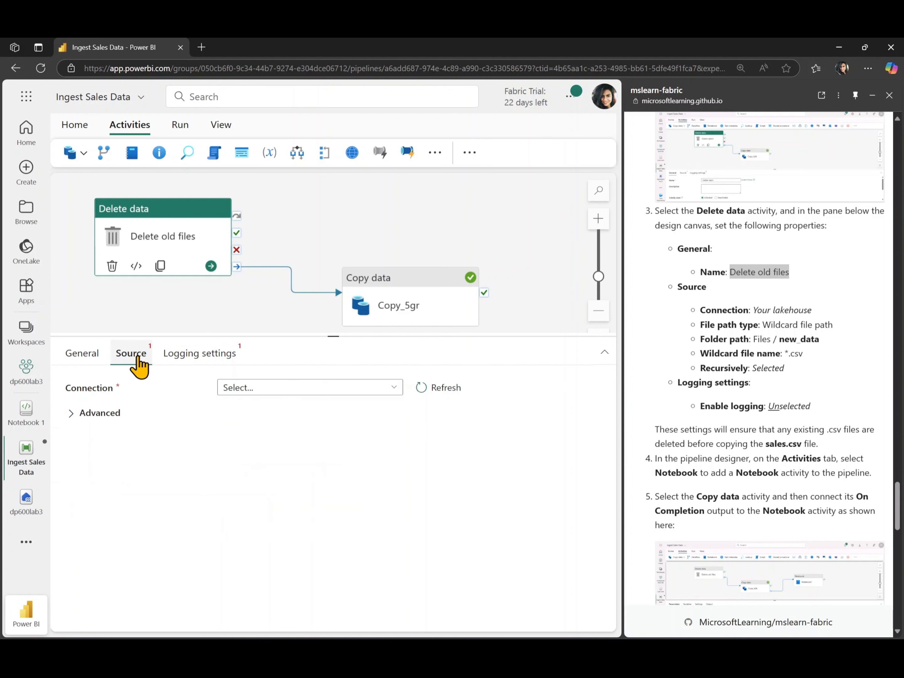
{"action": "left_click", "coordinate": [315, 390]}
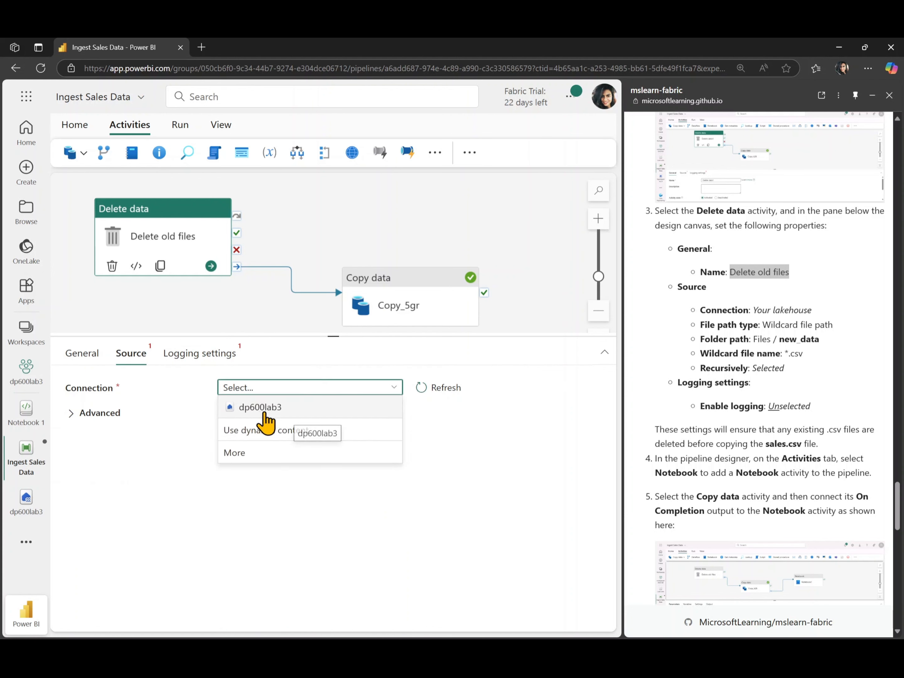
{"action": "left_click", "coordinate": [264, 411]}
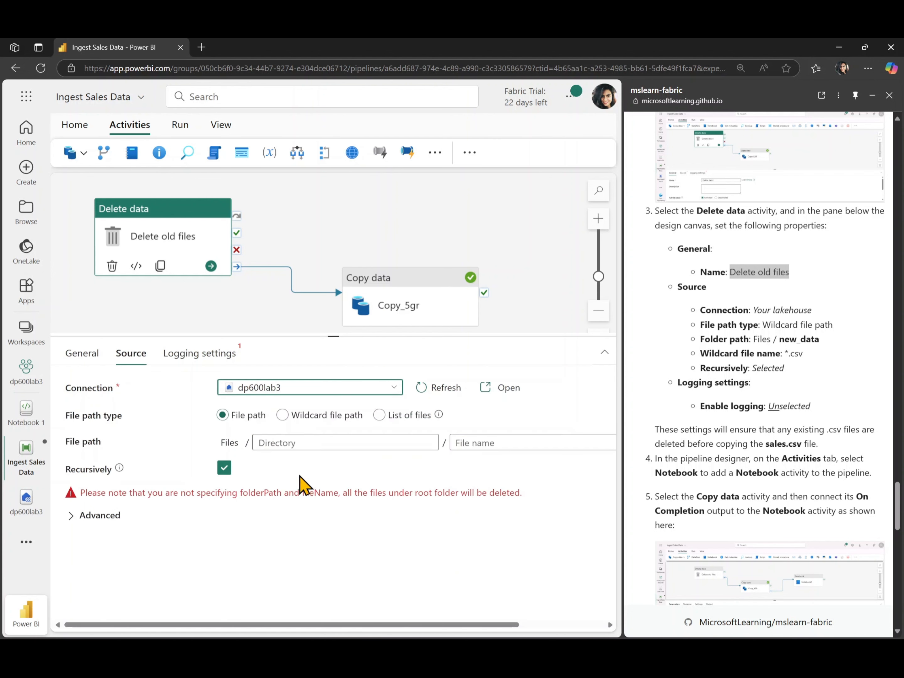
{"action": "left_click", "coordinate": [308, 415]}
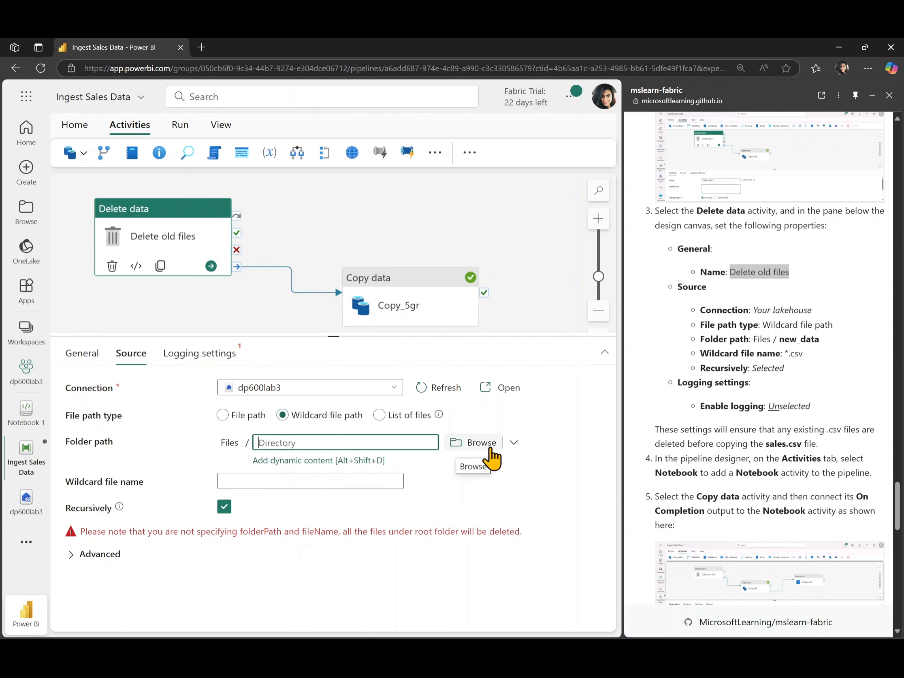
{"action": "left_click", "coordinate": [491, 448]}
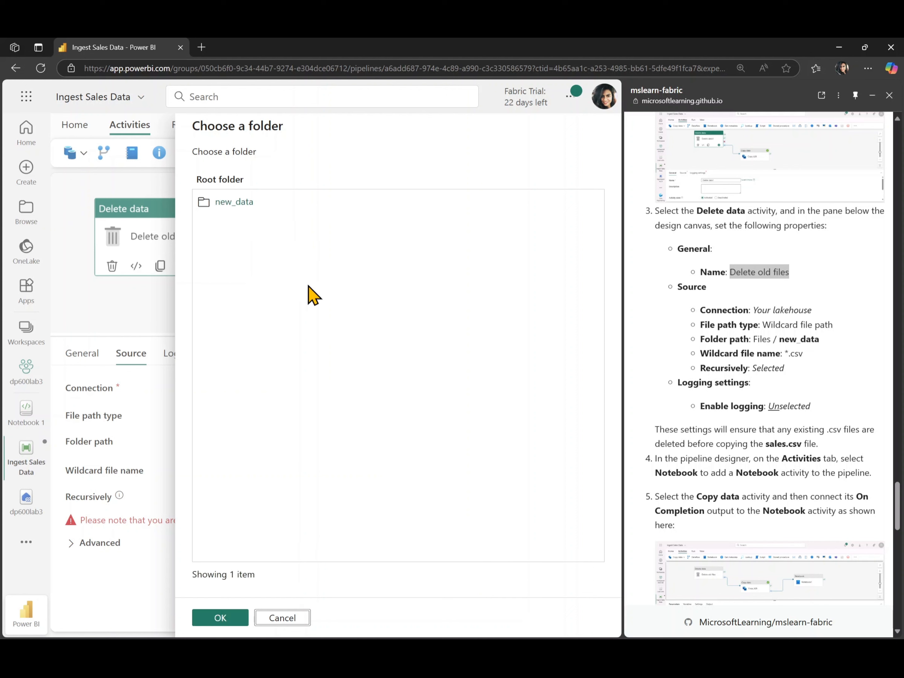
{"action": "left_click", "coordinate": [205, 210]}
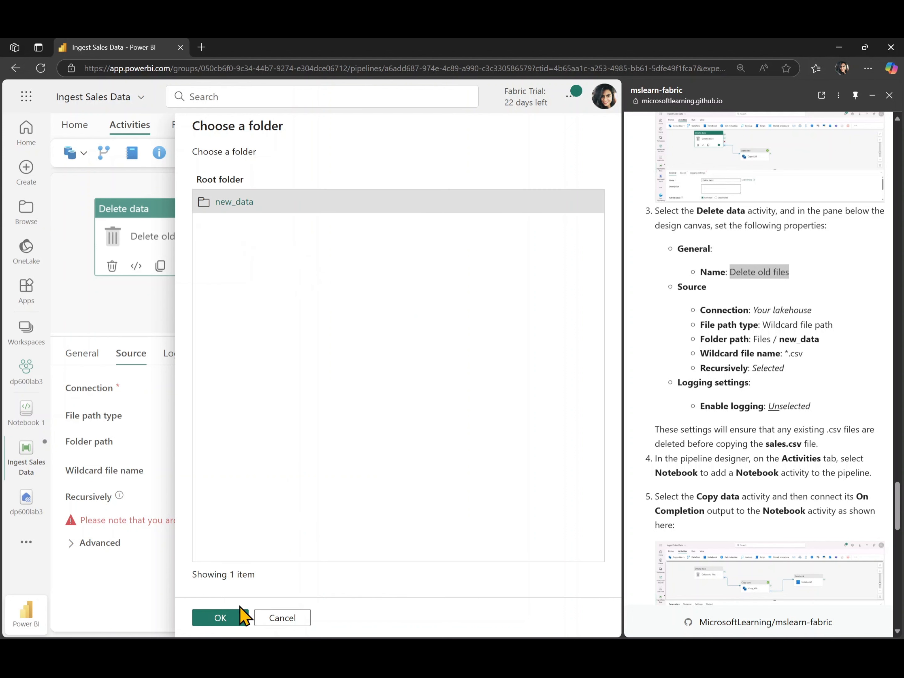
{"action": "left_click", "coordinate": [220, 619]}
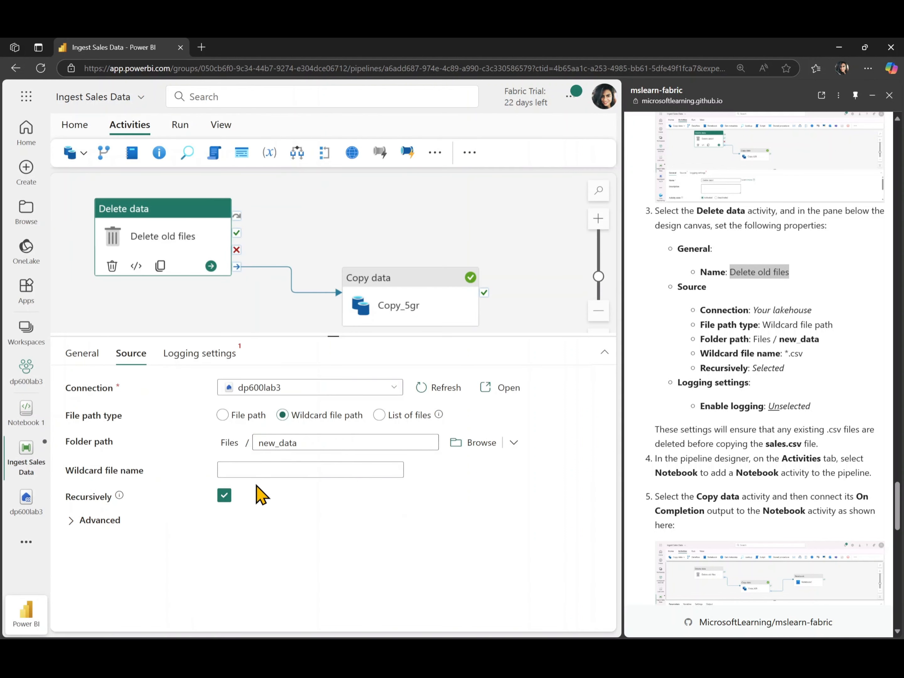
Step: Set the Delete old files activity's wildcard file name to *.csv and turn off its logging
{"action": "left_click", "coordinate": [284, 470]}
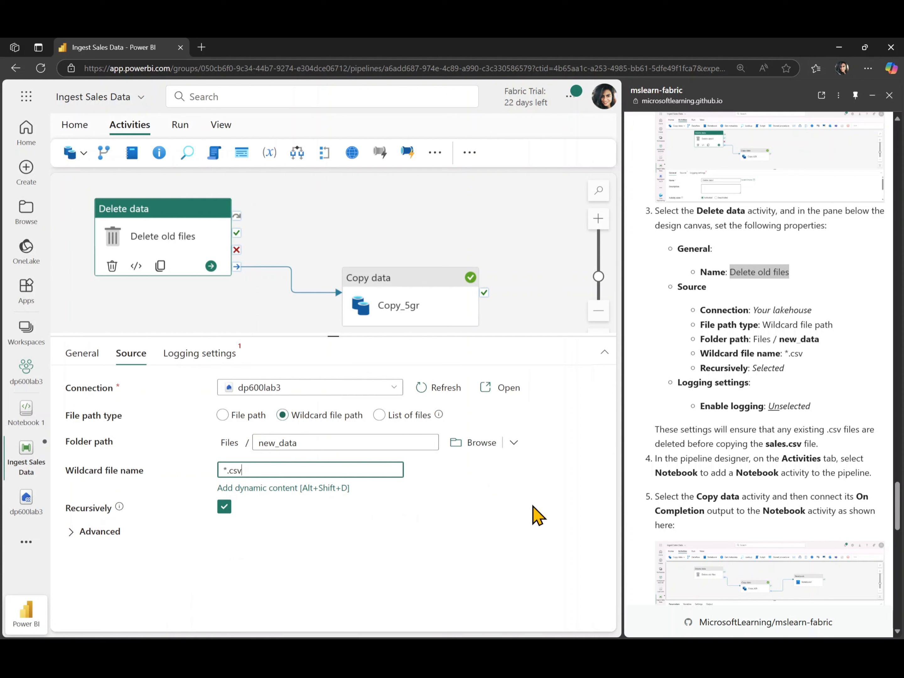
{"action": "left_click", "coordinate": [533, 516]}
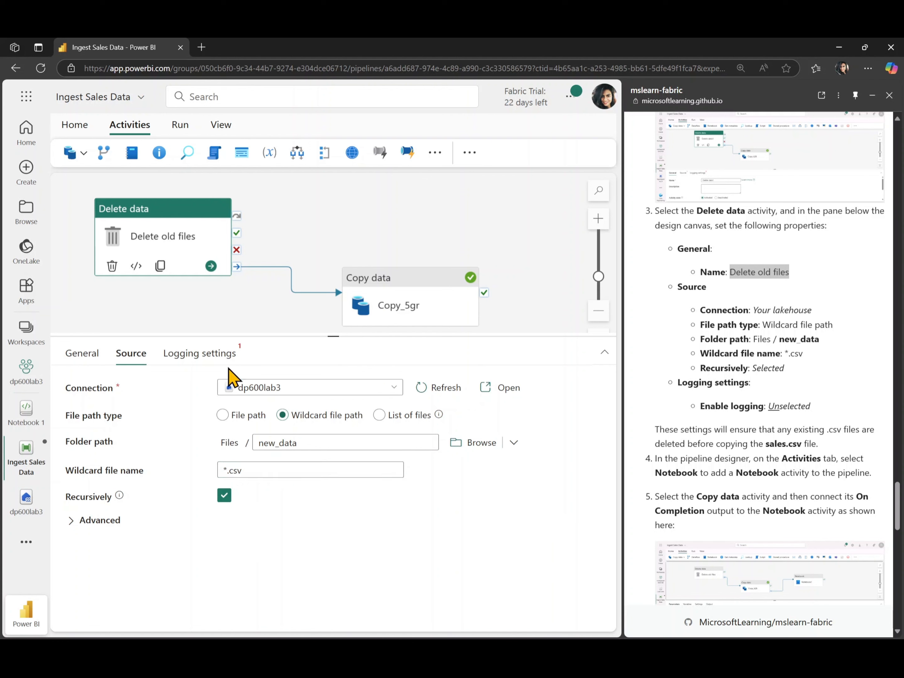
{"action": "left_click", "coordinate": [214, 353]}
{"action": "left_click", "coordinate": [225, 387]}
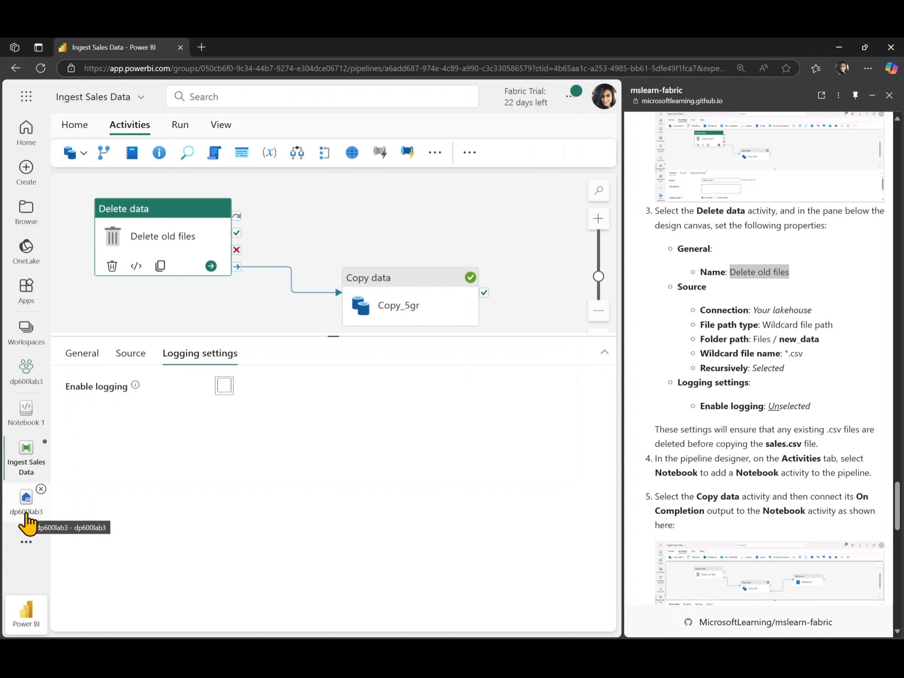
Step: Rearrange the Delete data and Copy data activities on the canvas to free space beside the Copy data activity
{"action": "left_click", "coordinate": [393, 301]}
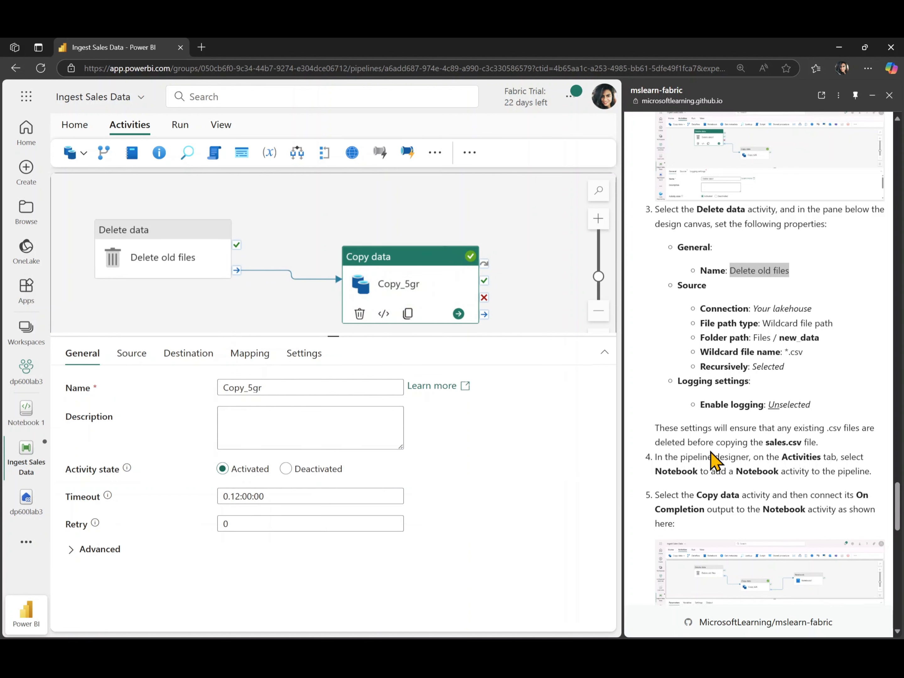
{"action": "scroll", "coordinate": [712, 460], "scroll_direction": "down", "scroll_amount": 3}
{"action": "scroll", "coordinate": [714, 460], "scroll_direction": "down", "scroll_amount": 1}
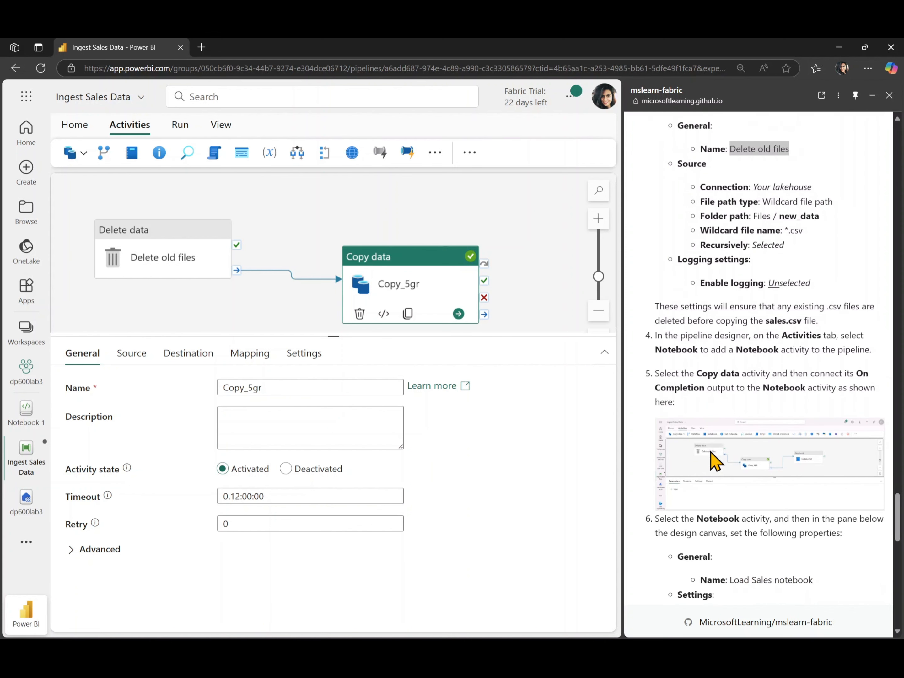
{"action": "scroll", "coordinate": [714, 460], "scroll_direction": "down", "scroll_amount": 1}
{"action": "scroll", "coordinate": [713, 460], "scroll_direction": "down", "scroll_amount": 3}
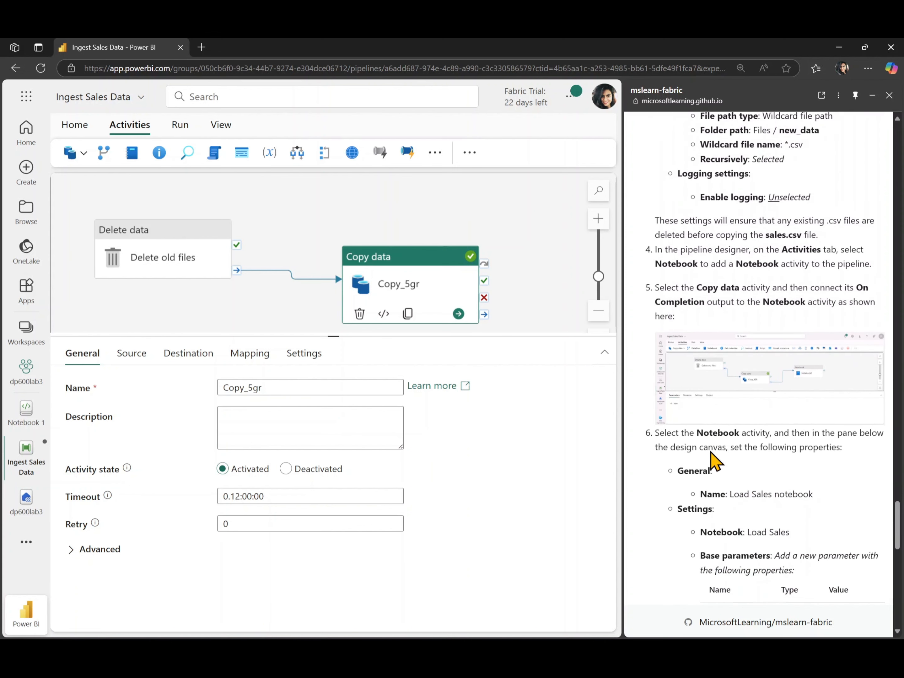
{"action": "left_click", "coordinate": [603, 317]}
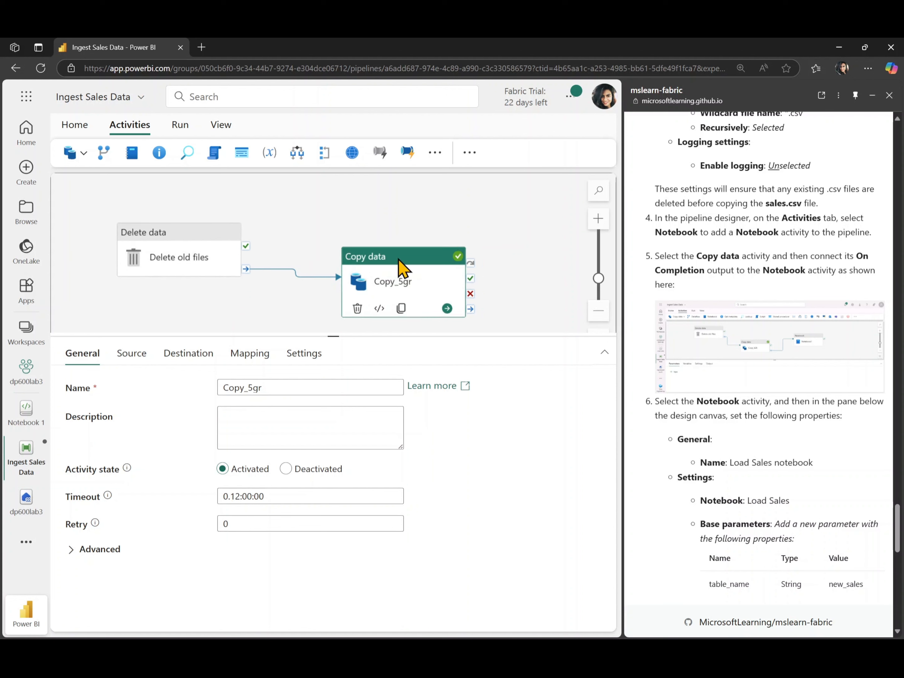
{"action": "left_click_drag", "start_coordinate": [397, 263], "coordinate": [352, 277]}
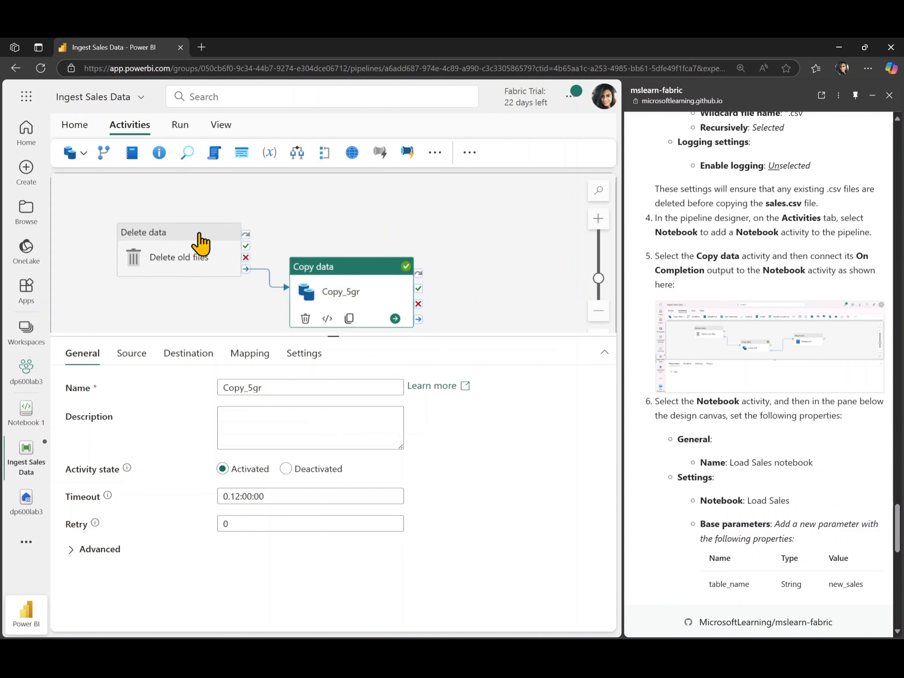
{"action": "left_click_drag", "start_coordinate": [191, 231], "coordinate": [138, 214]}
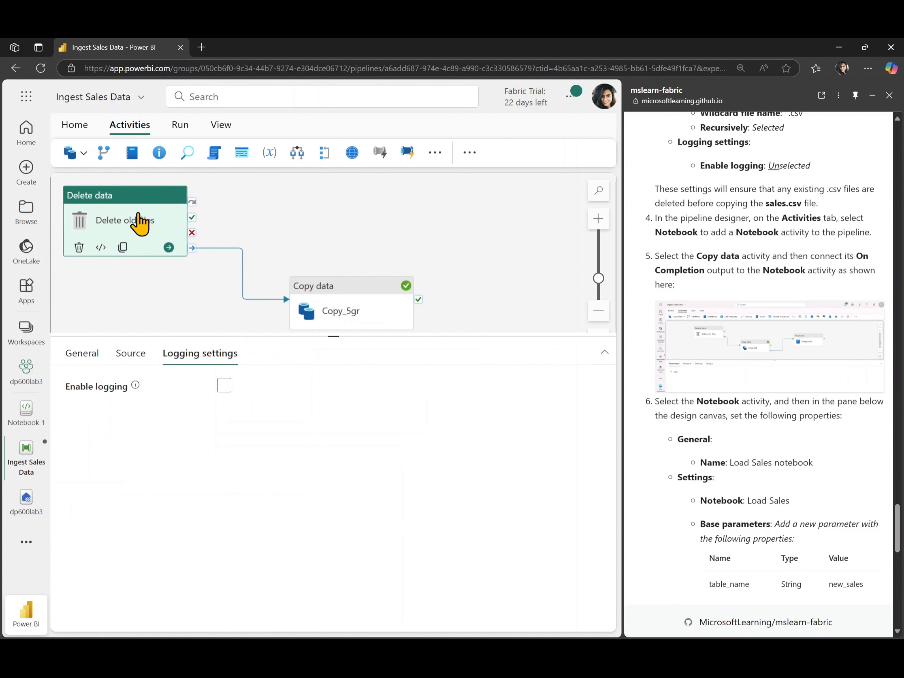
{"action": "left_click_drag", "start_coordinate": [349, 288], "coordinate": [301, 295]}
{"action": "left_click", "coordinate": [455, 248]}
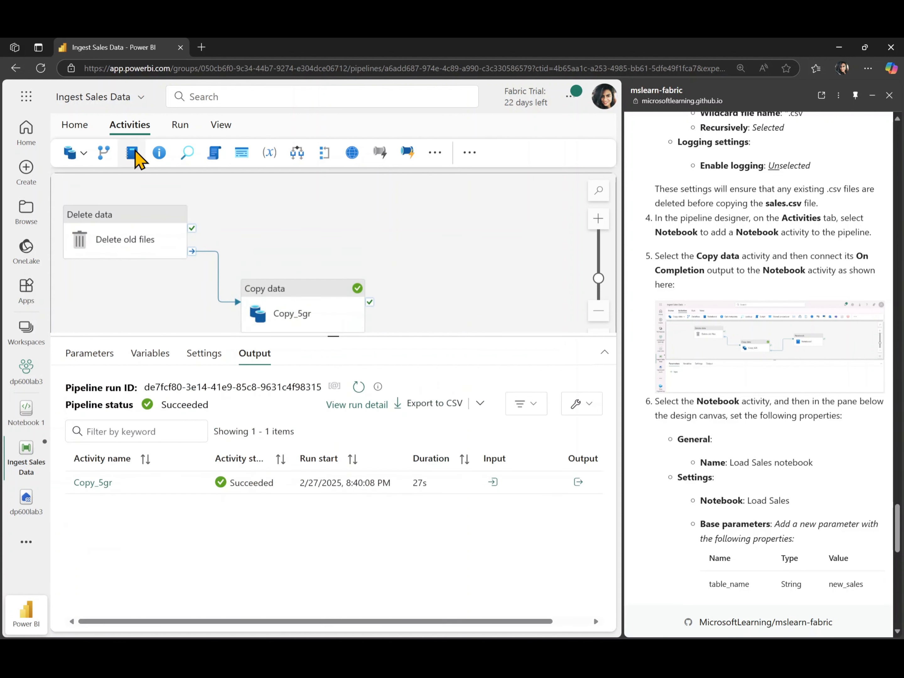
Step: Add a Notebook activity beyond the Copy data activity and connect Copy data's On completion output to it
{"action": "left_click", "coordinate": [134, 152]}
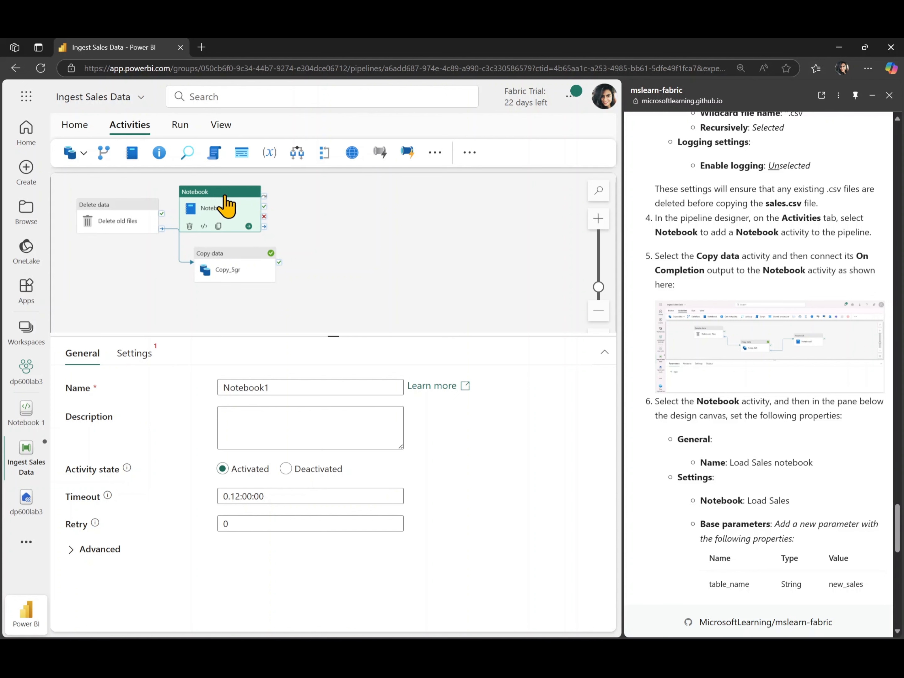
{"action": "left_click_drag", "start_coordinate": [227, 204], "coordinate": [362, 220]}
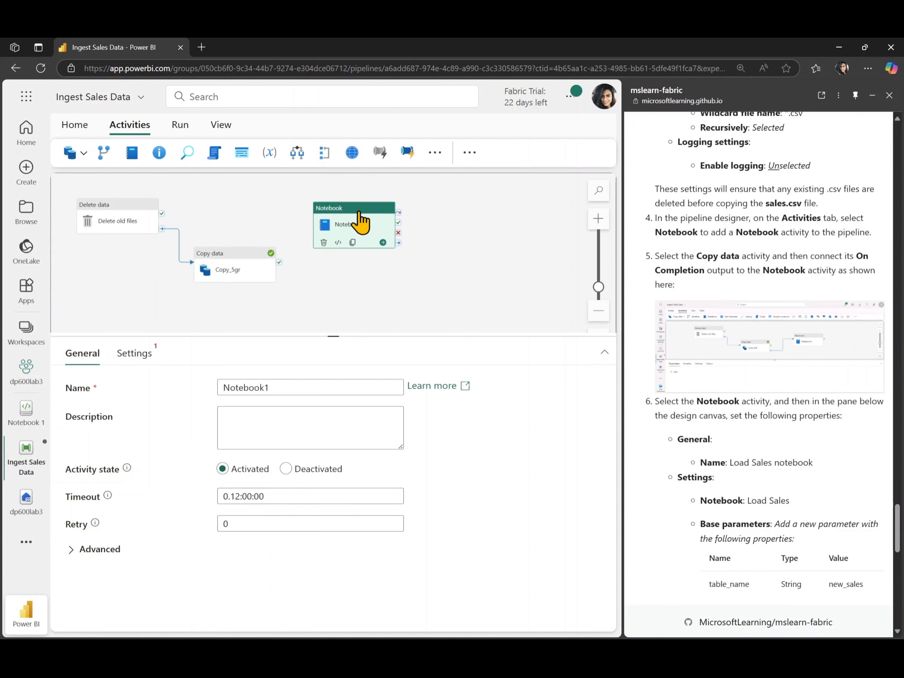
{"action": "left_click", "coordinate": [602, 223]}
{"action": "left_click", "coordinate": [599, 220]}
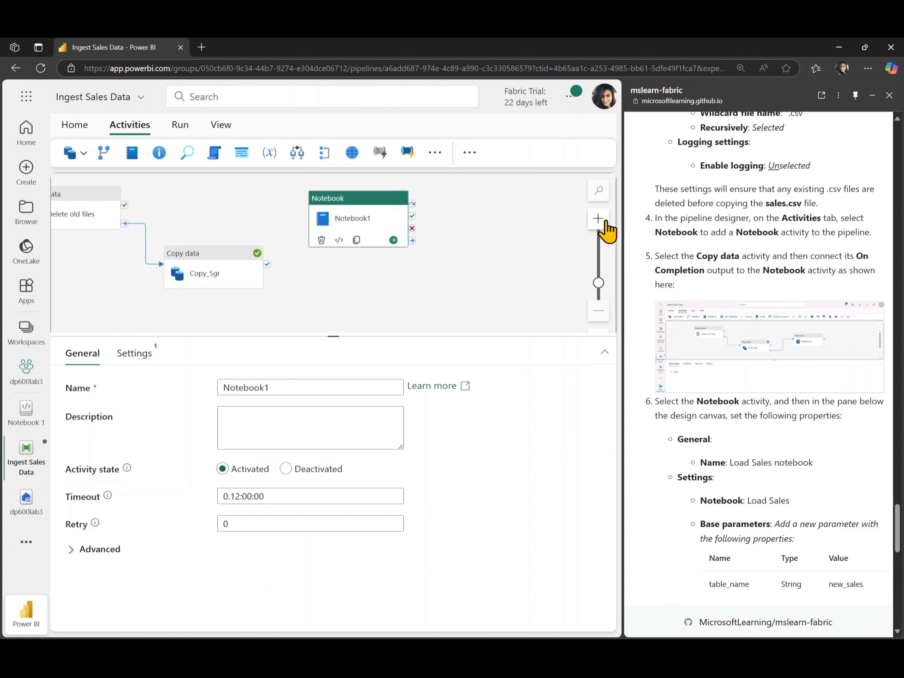
{"action": "left_click_drag", "start_coordinate": [401, 292], "coordinate": [504, 314]}
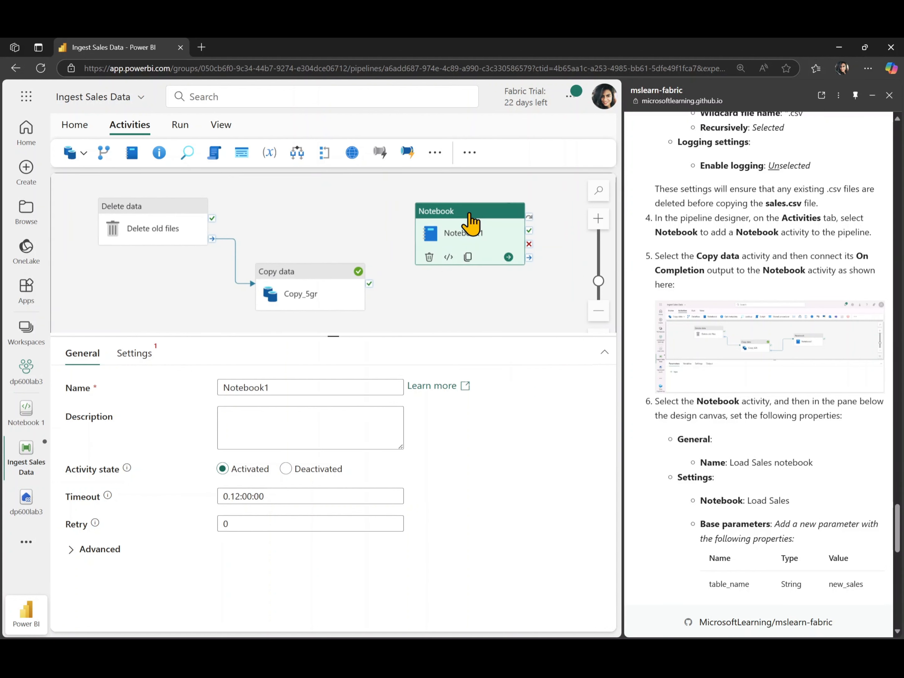
{"action": "left_click_drag", "start_coordinate": [469, 213], "coordinate": [472, 210]}
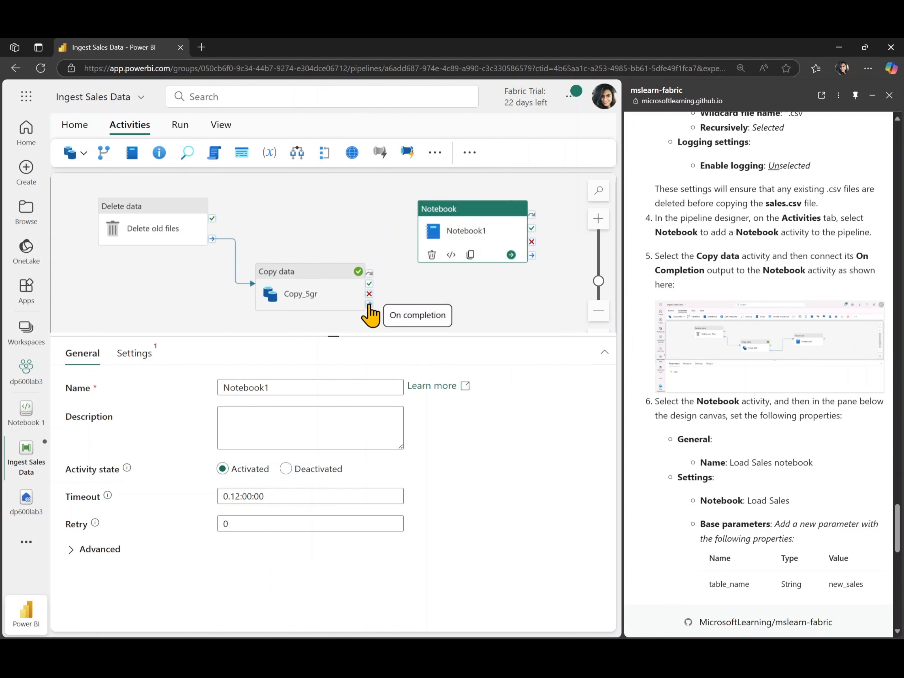
{"action": "left_click_drag", "start_coordinate": [369, 305], "coordinate": [438, 245]}
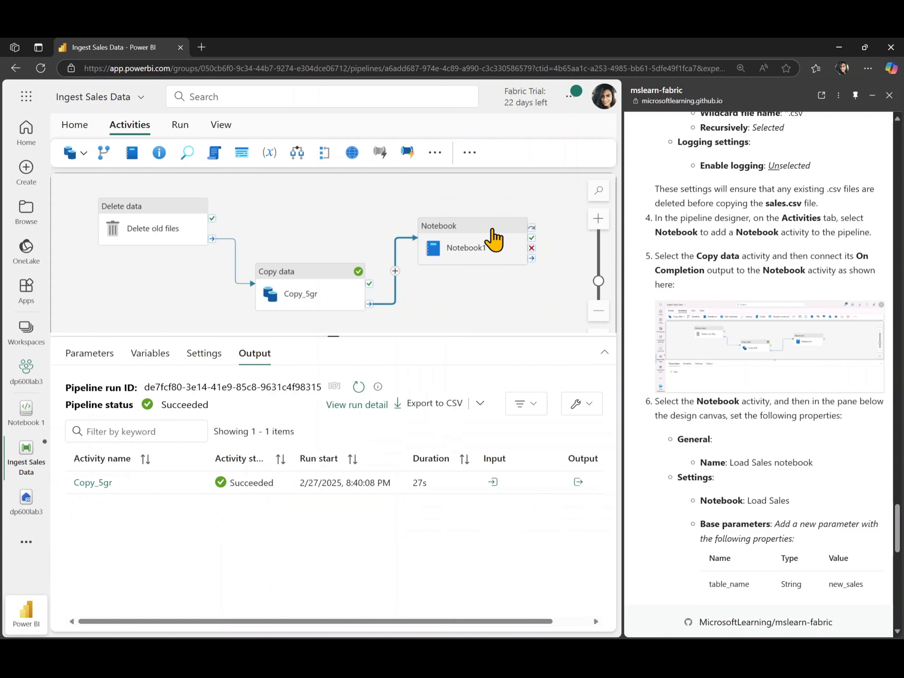
{"action": "left_click_drag", "start_coordinate": [496, 238], "coordinate": [508, 228]}
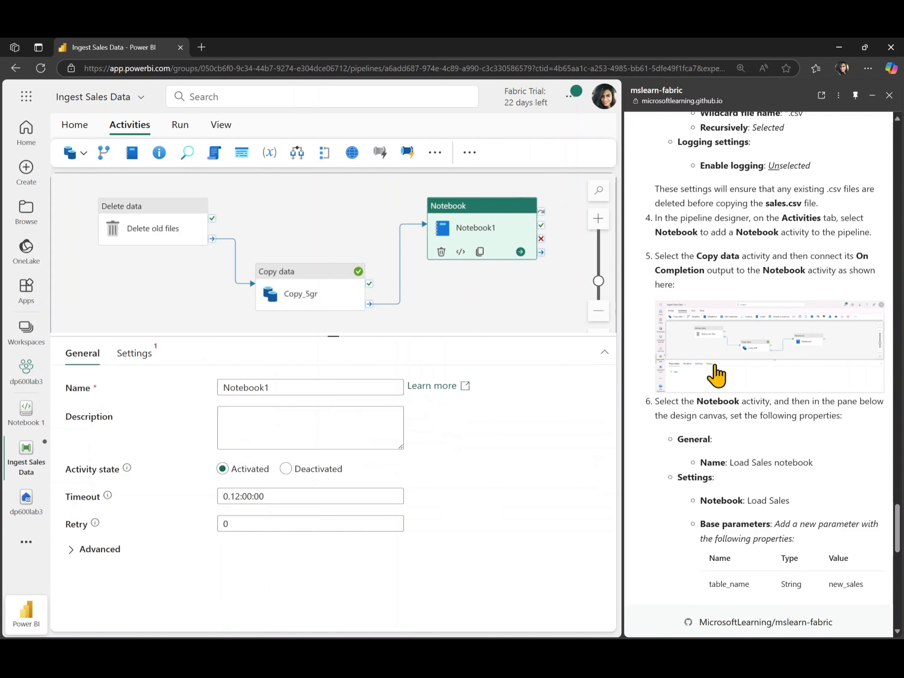
Step: Rename the Notebook activity to the lab's name, Load Sales notebook
{"action": "scroll", "coordinate": [784, 435], "scroll_direction": "down", "scroll_amount": 2}
{"action": "scroll", "coordinate": [783, 432], "scroll_direction": "down", "scroll_amount": 3}
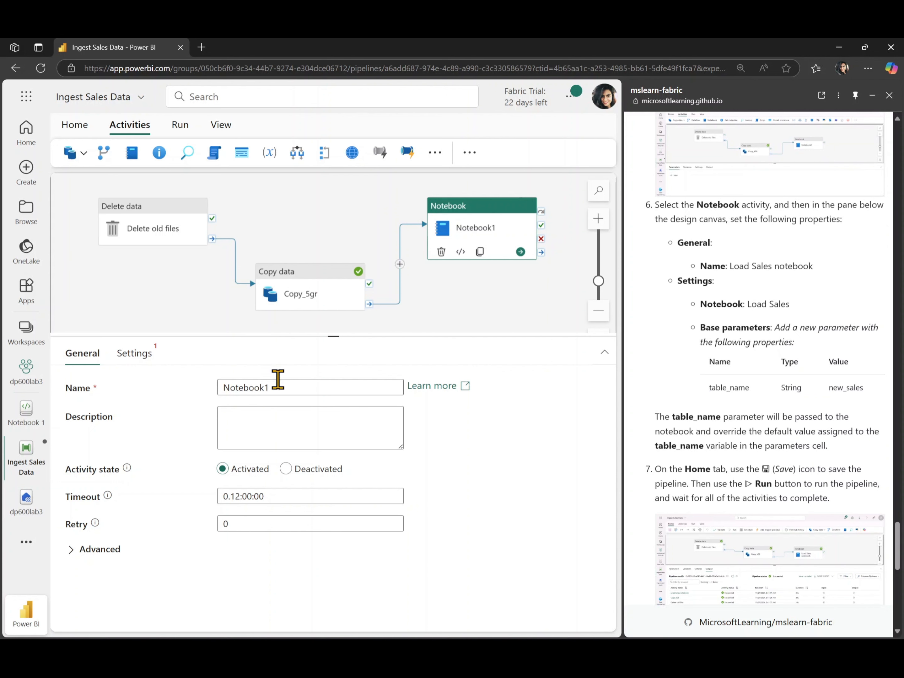
{"action": "left_click_drag", "start_coordinate": [816, 268], "coordinate": [731, 271]}
{"action": "key", "text": "ctrl+c"}
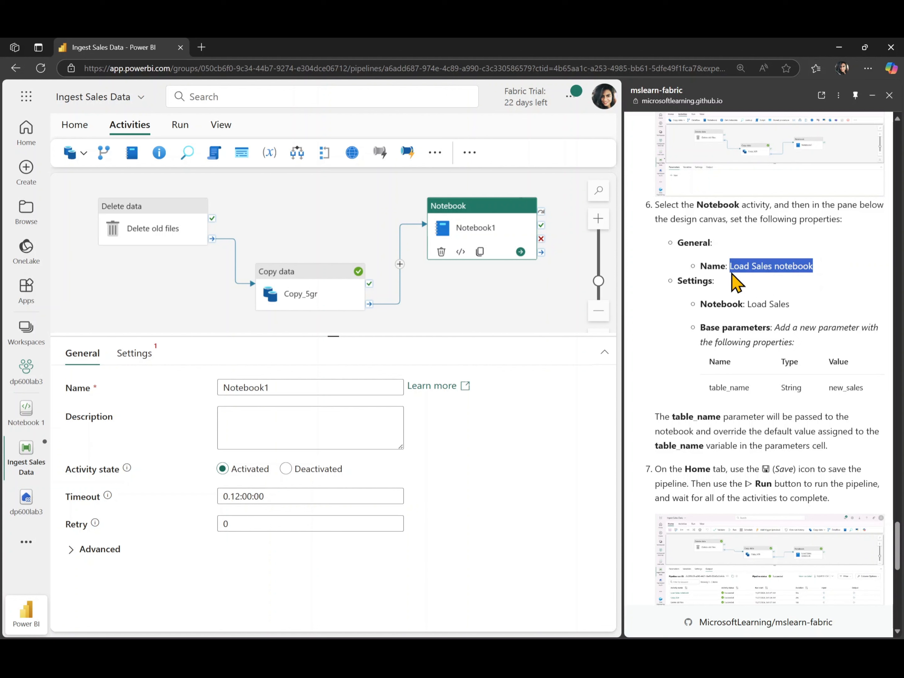
{"action": "double_click", "coordinate": [278, 387]}
{"action": "key", "text": "ctrl+v"}
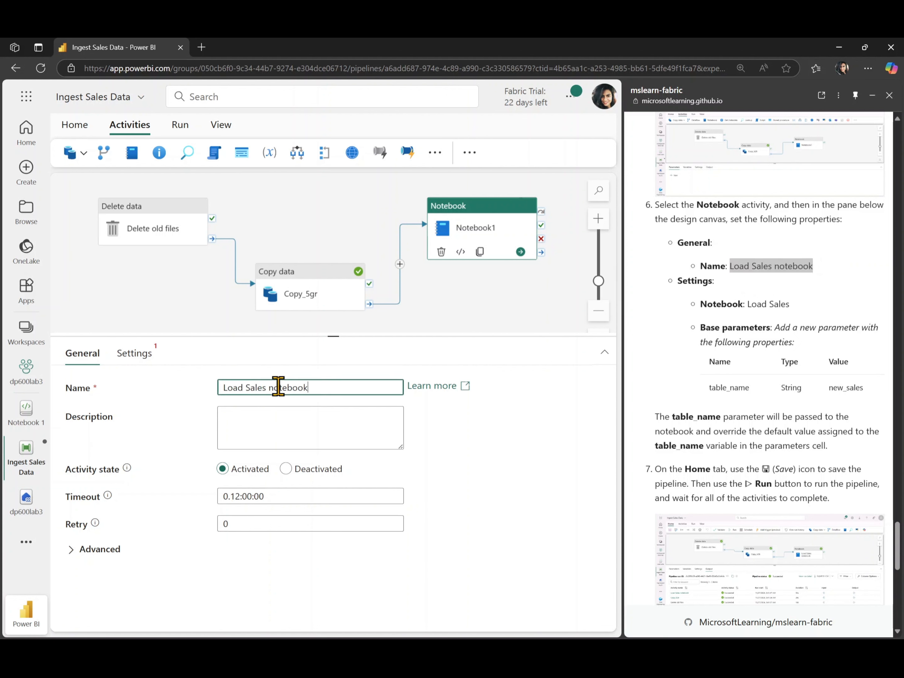
Step: Choose Notebook 1 as the notebook that the Load Sales notebook activity runs
{"action": "right_click", "coordinate": [781, 300]}
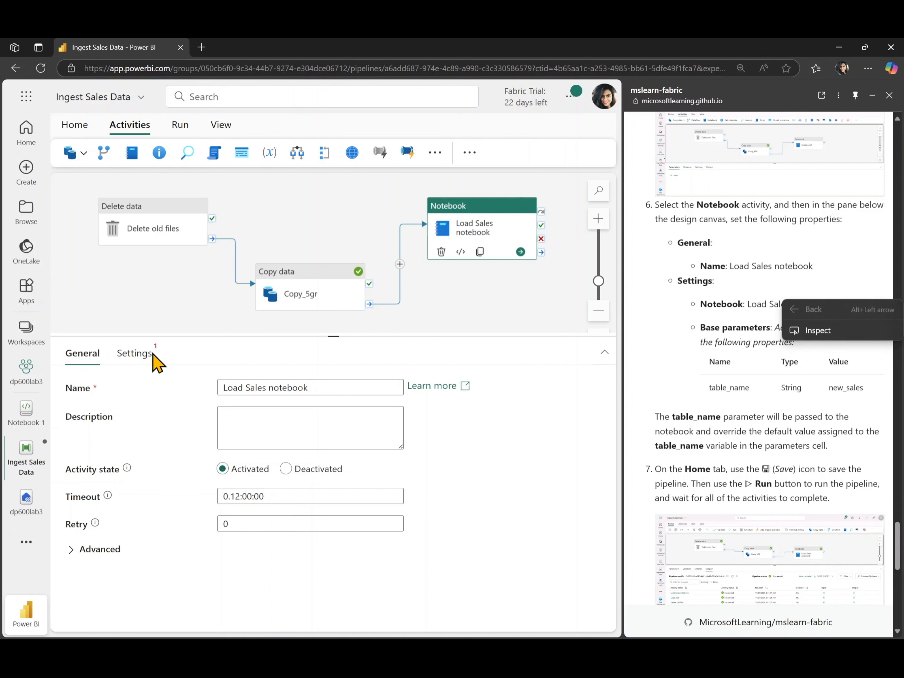
{"action": "left_click", "coordinate": [152, 355]}
{"action": "left_click", "coordinate": [283, 442]}
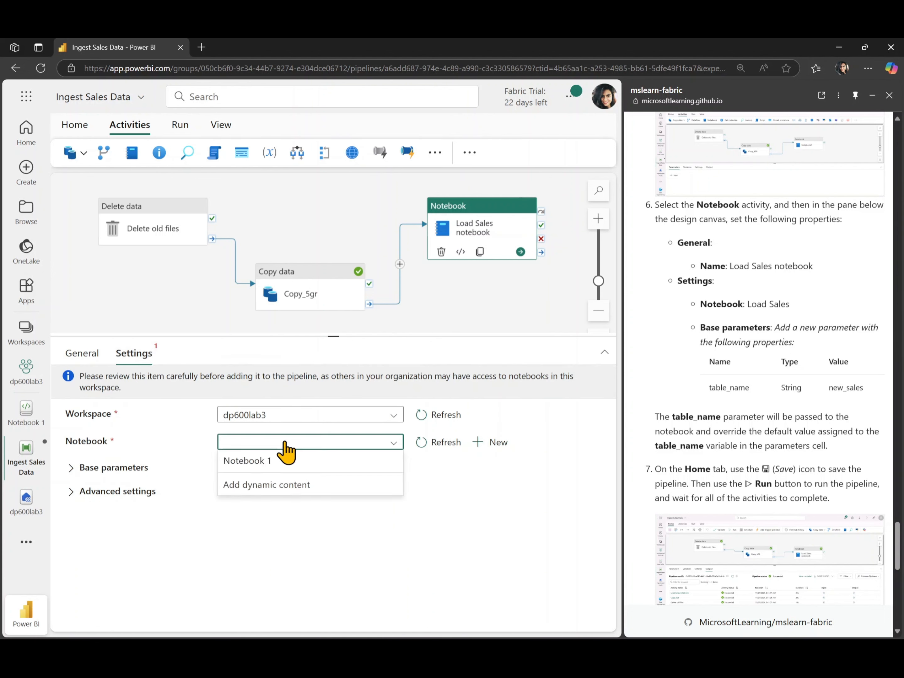
{"action": "left_click", "coordinate": [255, 463]}
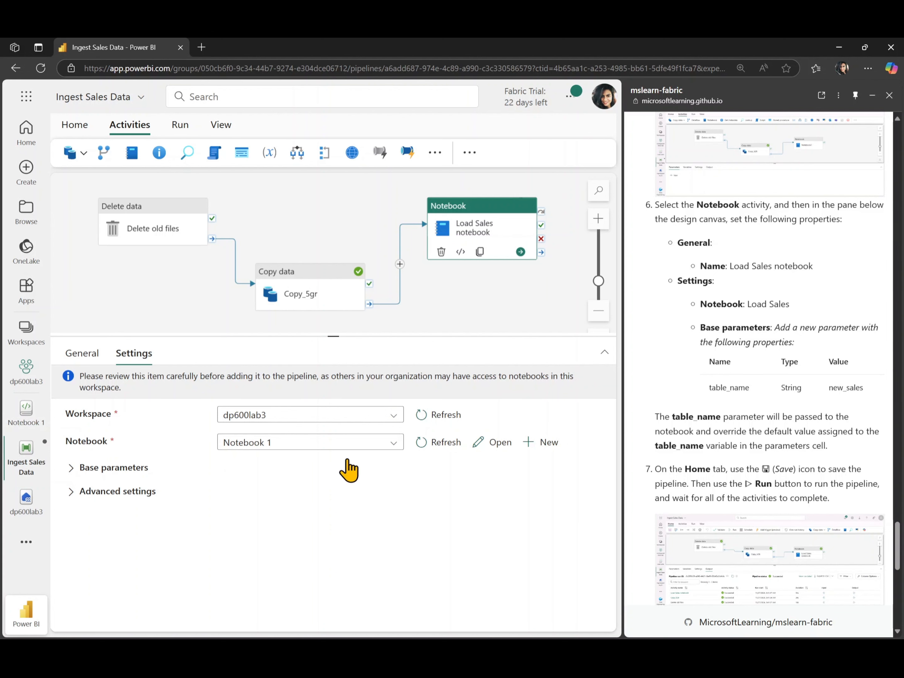
Step: Open Notebook 1 and rename it as Load Sales
{"action": "left_click", "coordinate": [18, 414]}
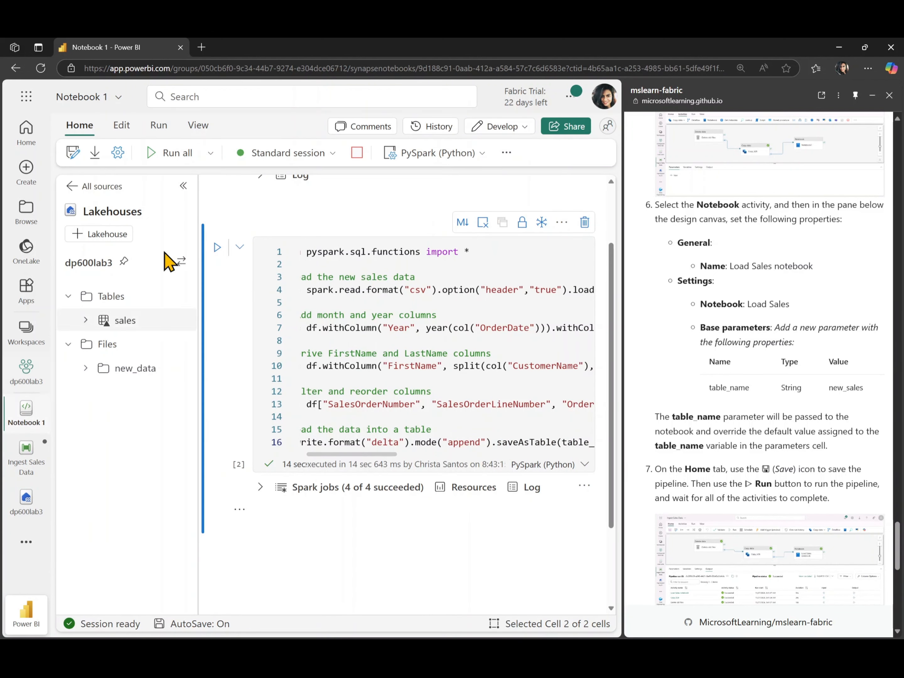
{"action": "left_click", "coordinate": [112, 100]}
{"action": "triple_click", "coordinate": [134, 151]}
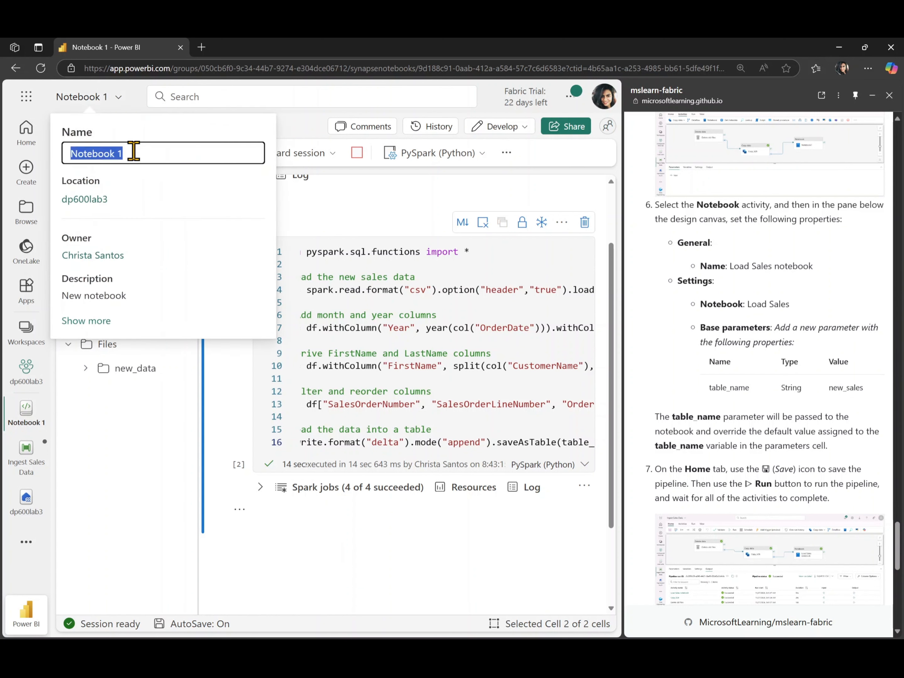
{"action": "key", "text": "ctrl+v"}
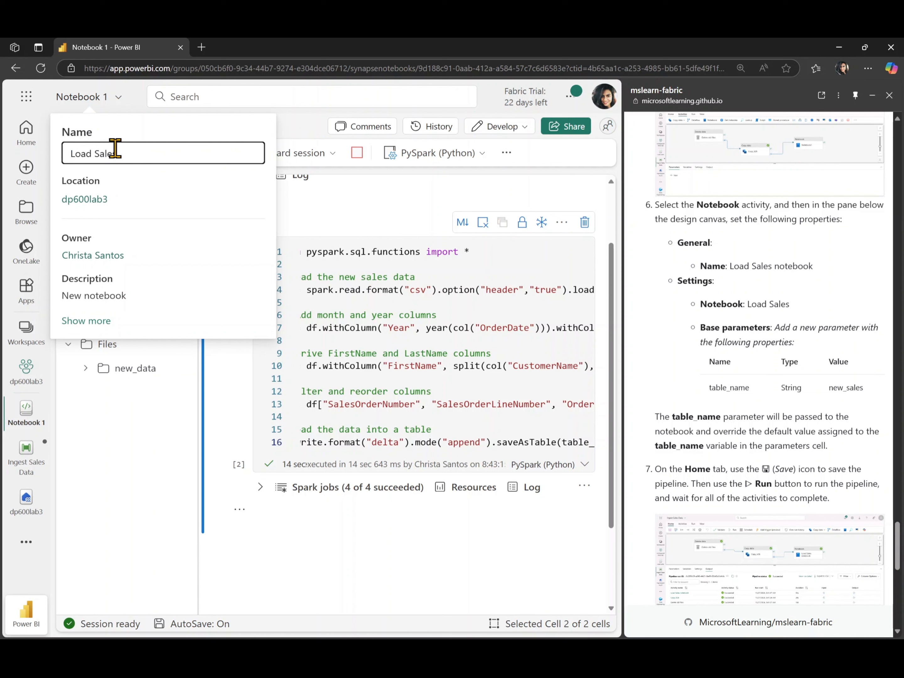
{"action": "left_click", "coordinate": [94, 112]}
{"action": "left_click", "coordinate": [87, 107]}
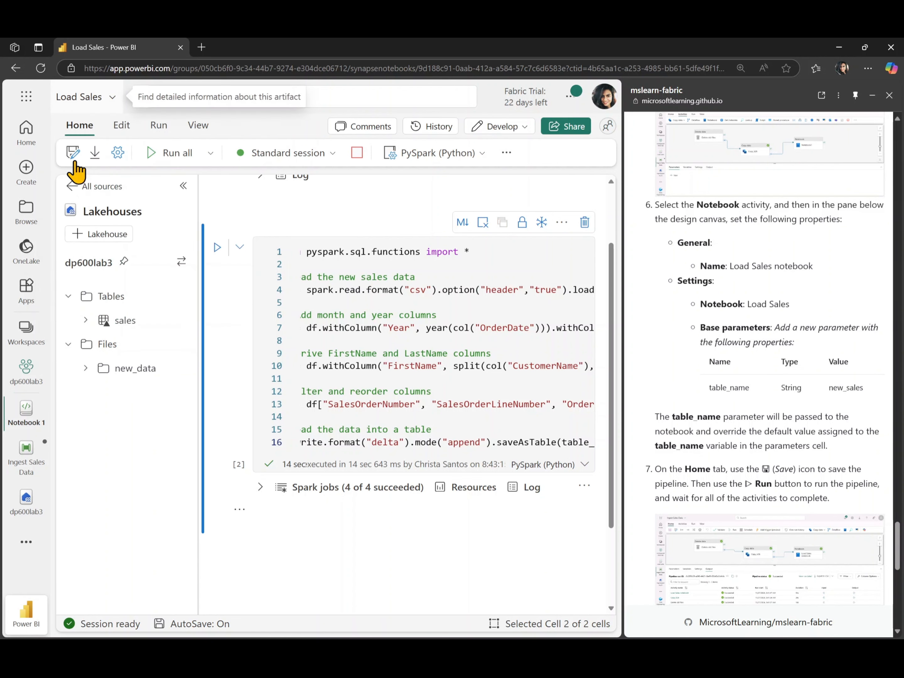
Step: Return to the Ingest Sales Data pipeline and refresh the activity's notebook selection to pick up the name Load Sales
{"action": "left_click", "coordinate": [23, 452]}
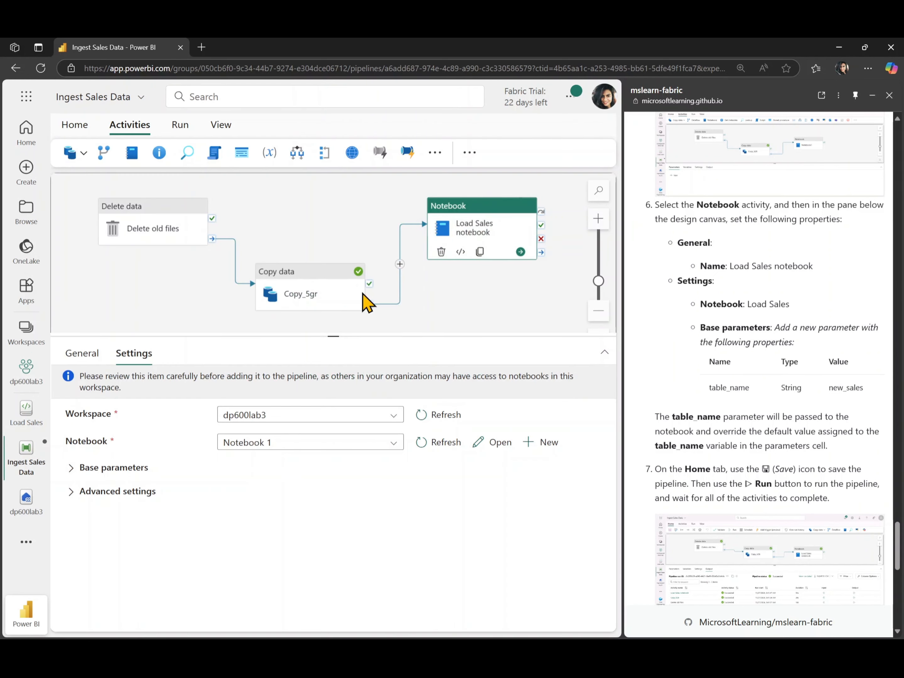
{"action": "left_click", "coordinate": [297, 451]}
{"action": "left_click", "coordinate": [431, 443]}
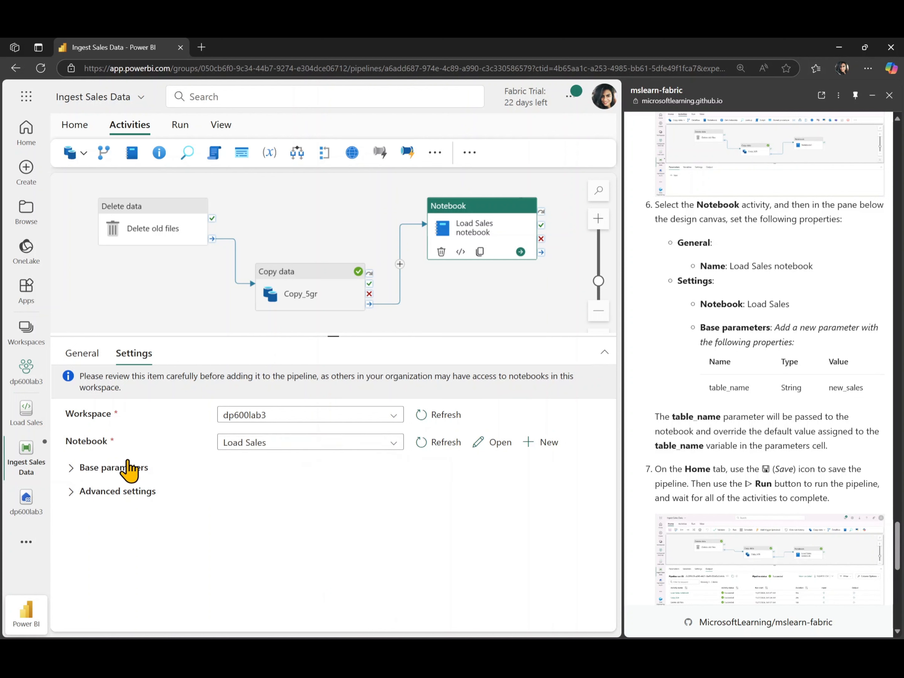
Step: Add a base parameter to the Load Sales notebook activity named table_name, with type String and value new_sales
{"action": "left_click", "coordinate": [123, 474]}
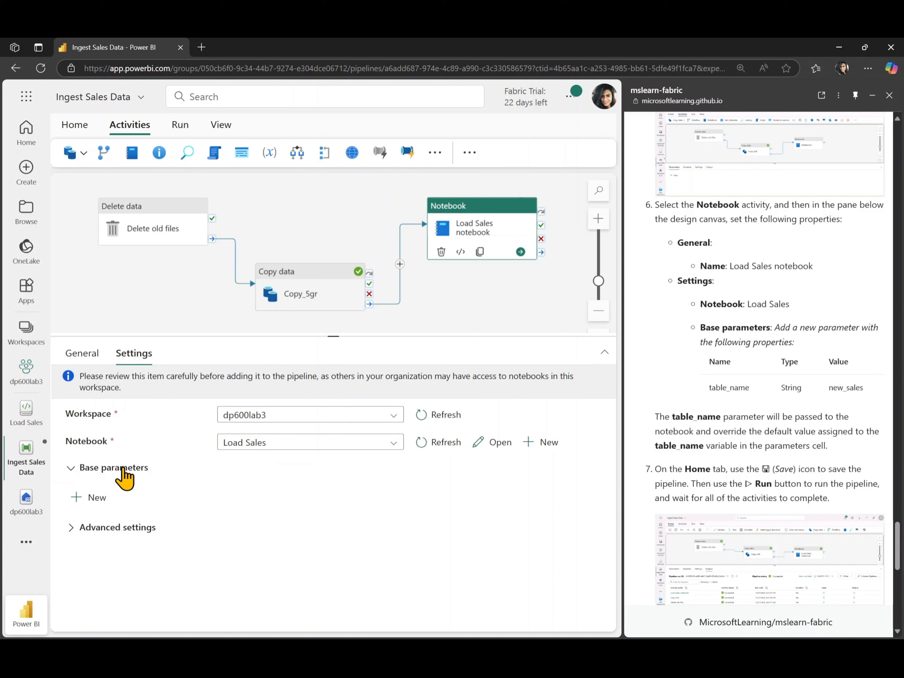
{"action": "left_click", "coordinate": [94, 495]}
{"action": "left_click", "coordinate": [146, 547]}
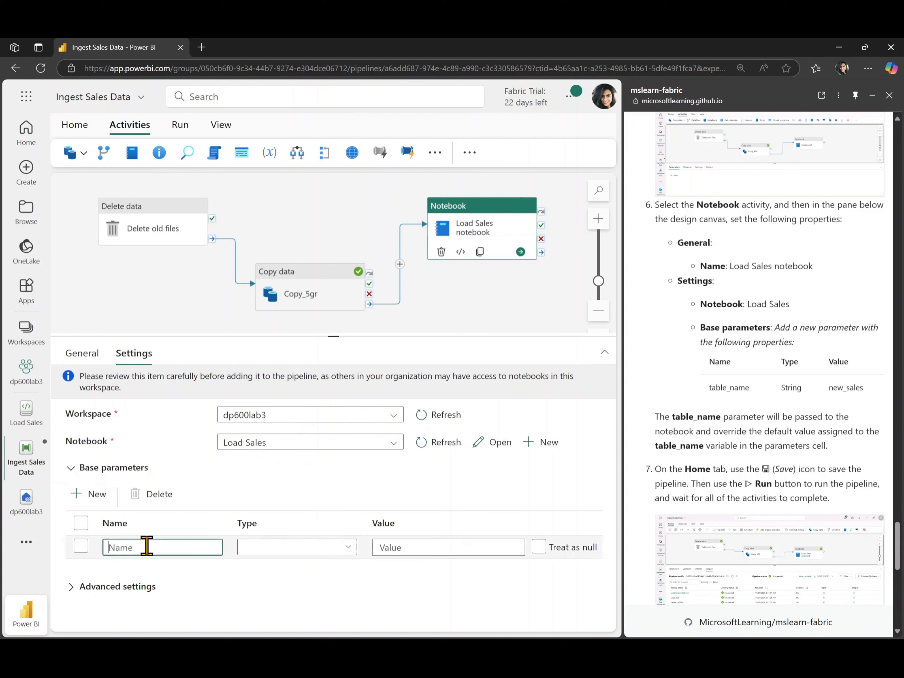
{"action": "type", "text": "table_name"}
{"action": "left_click", "coordinate": [270, 552]}
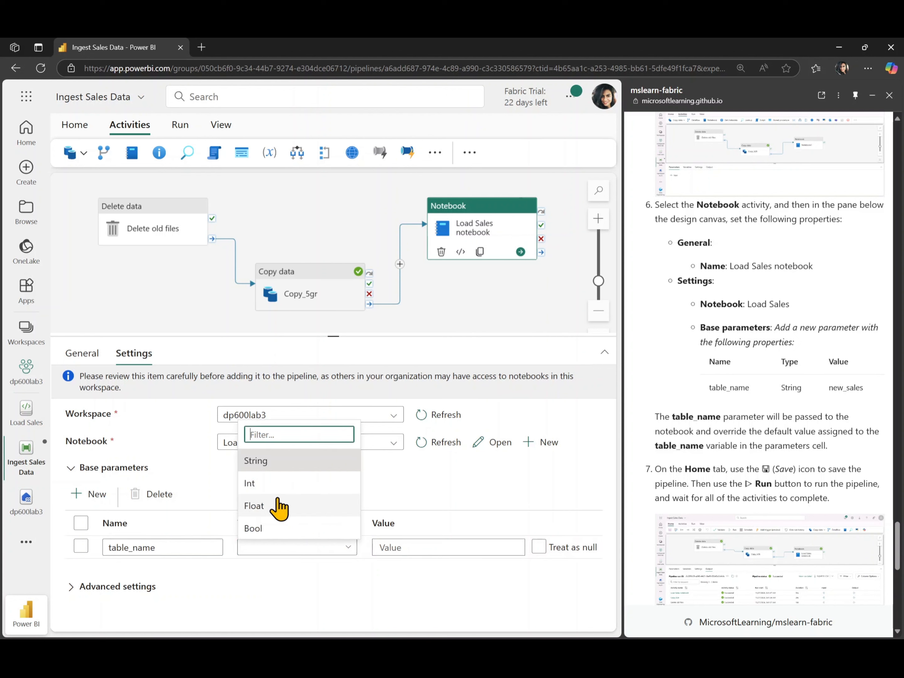
{"action": "left_click", "coordinate": [283, 463]}
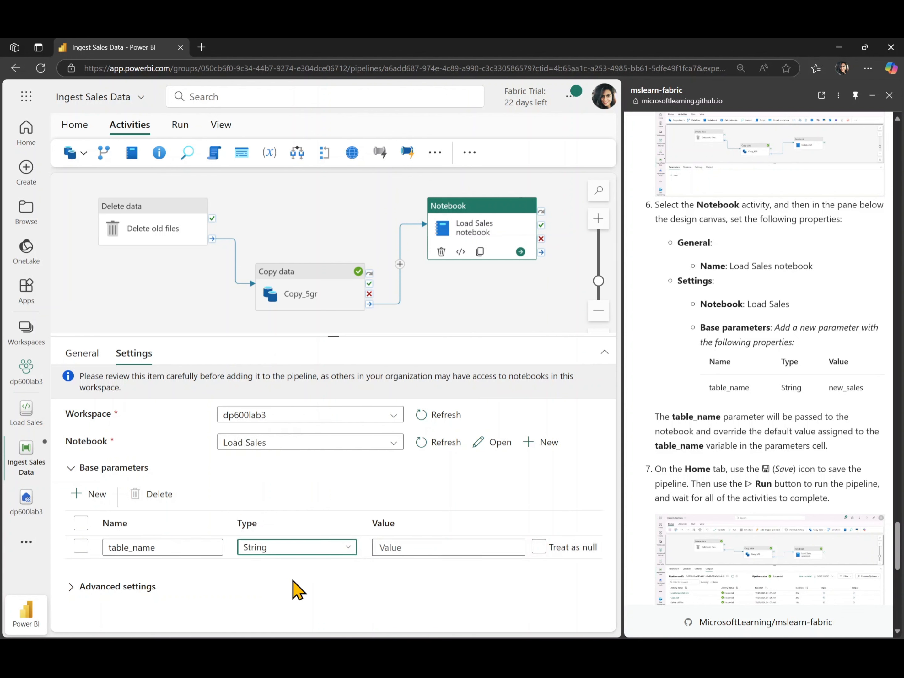
{"action": "left_click", "coordinate": [419, 547]}
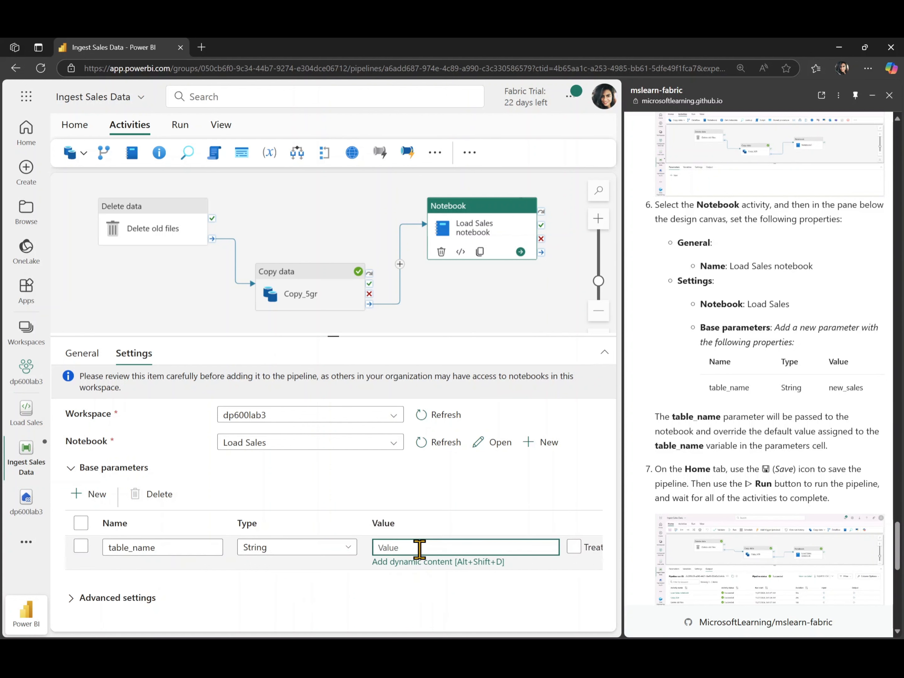
{"action": "type", "text": "new_sales"}
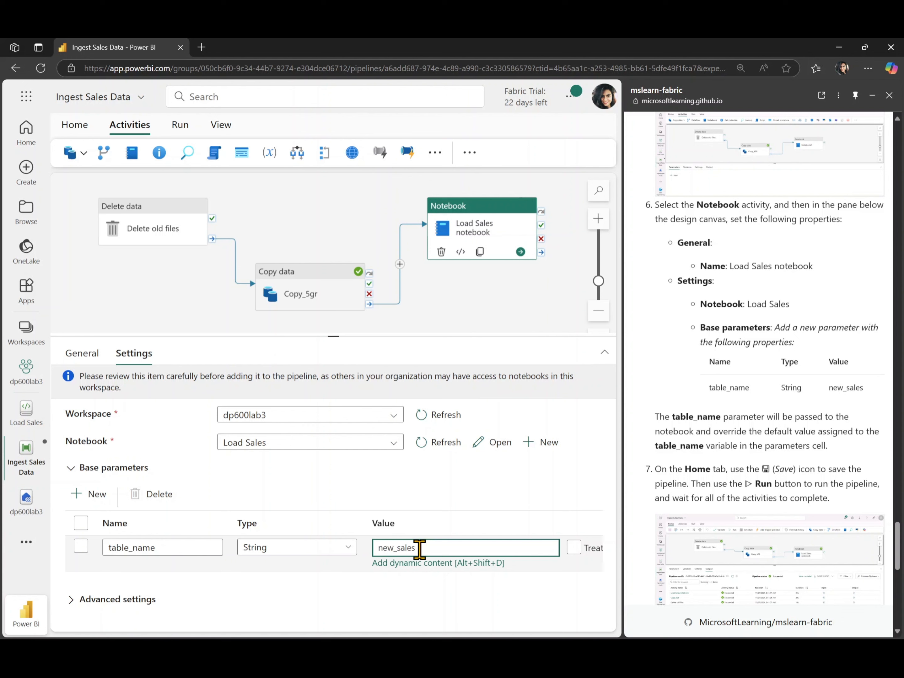
{"action": "left_click", "coordinate": [495, 602]}
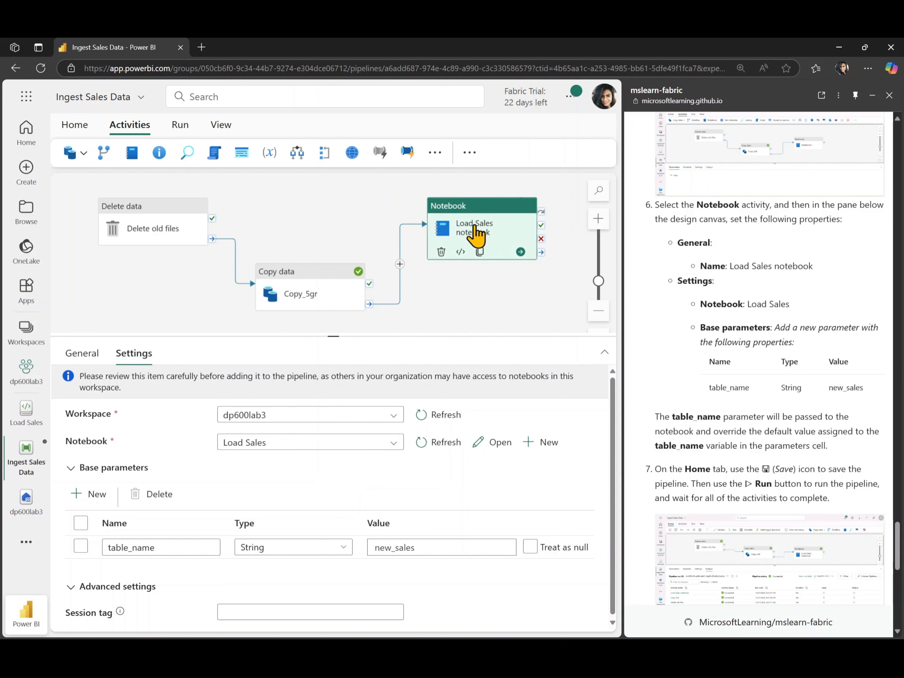
Step: Save the Ingest Sales Data pipeline with its new activities and run it
{"action": "scroll", "coordinate": [749, 427], "scroll_direction": "down", "scroll_amount": 2}
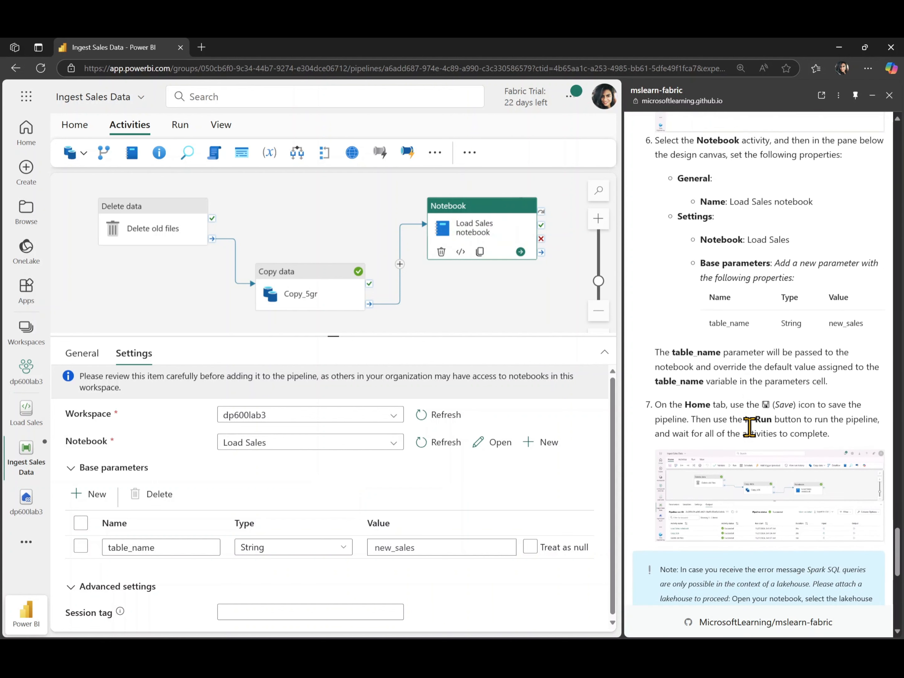
{"action": "scroll", "coordinate": [749, 427], "scroll_direction": "down", "scroll_amount": 5}
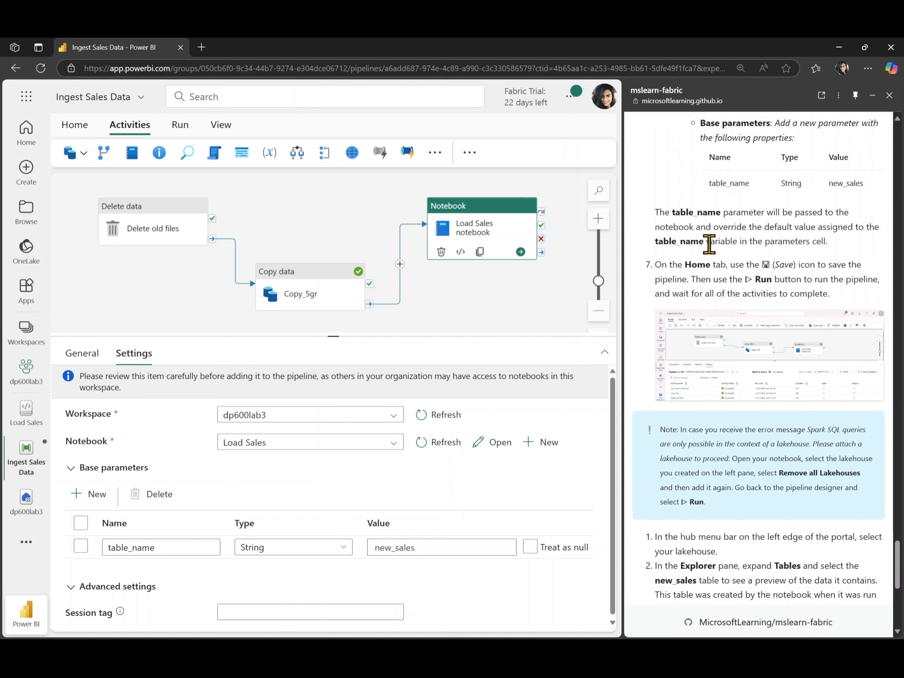
{"action": "left_click", "coordinate": [80, 126]}
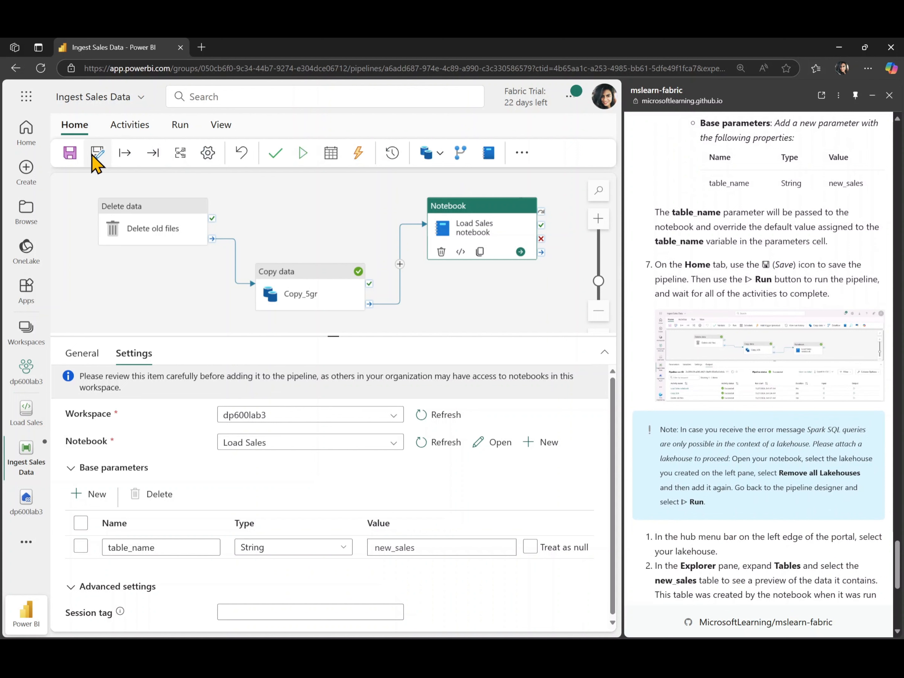
{"action": "left_click", "coordinate": [71, 160]}
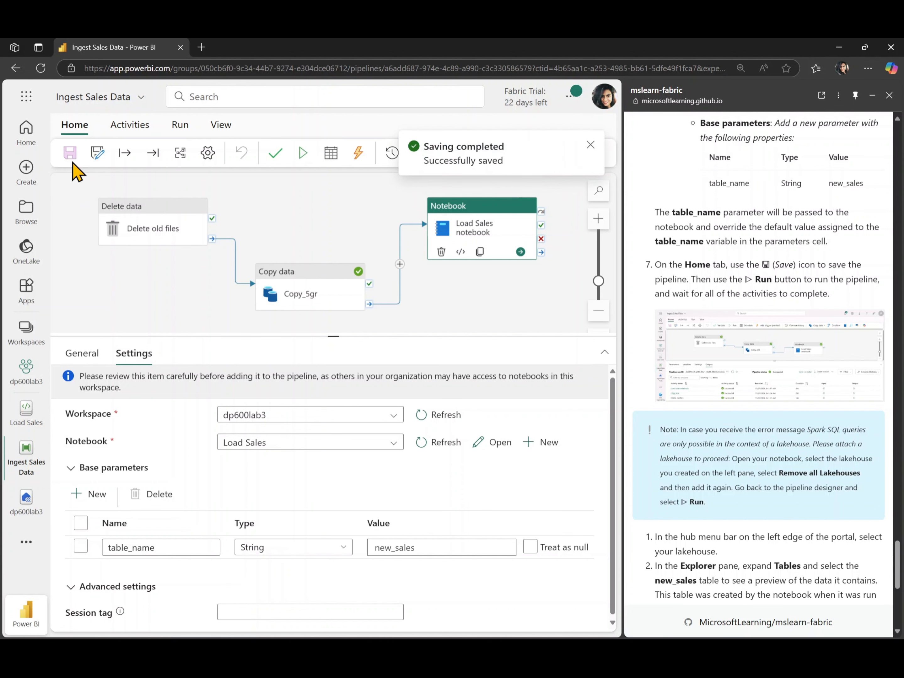
{"action": "left_click", "coordinate": [305, 155]}
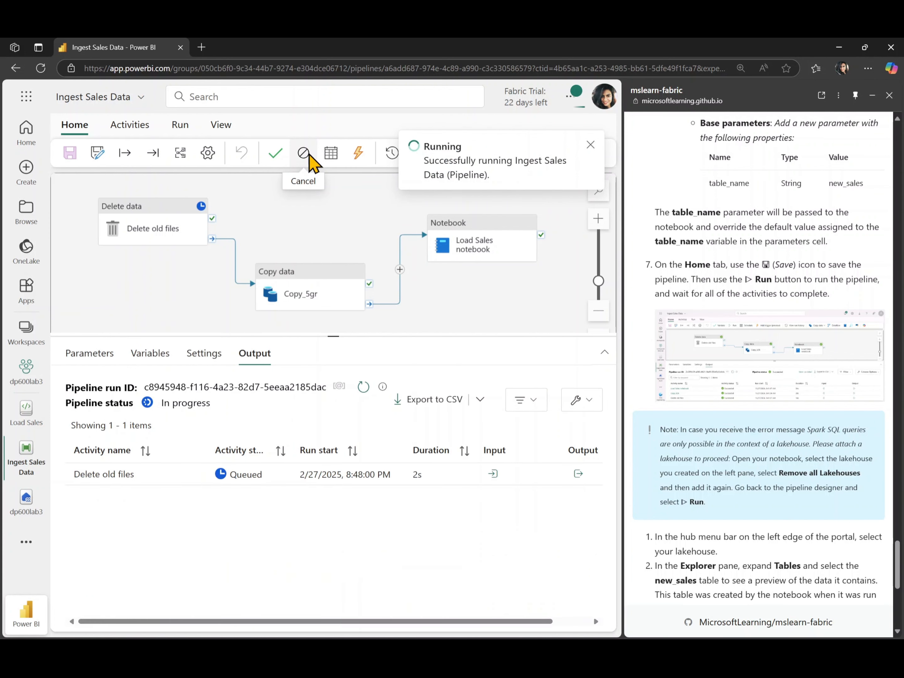
Step: Review the remaining lab instructions while the pipeline run finishes, and open the dp600lab3 lakehouse and refresh its contents
{"action": "scroll", "coordinate": [679, 474], "scroll_direction": "down", "scroll_amount": 1}
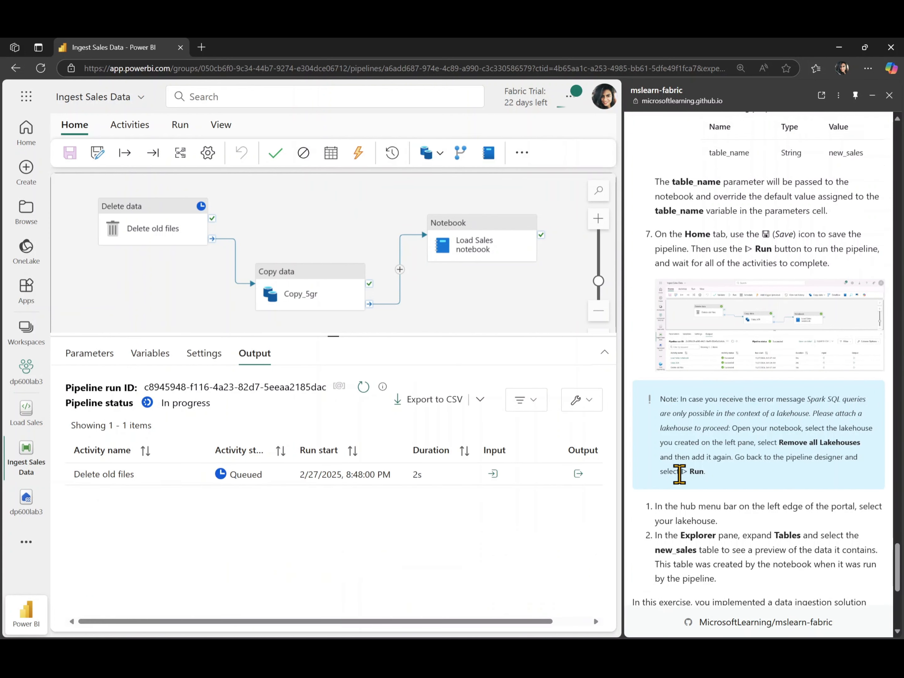
{"action": "scroll", "coordinate": [679, 474], "scroll_direction": "down", "scroll_amount": 5}
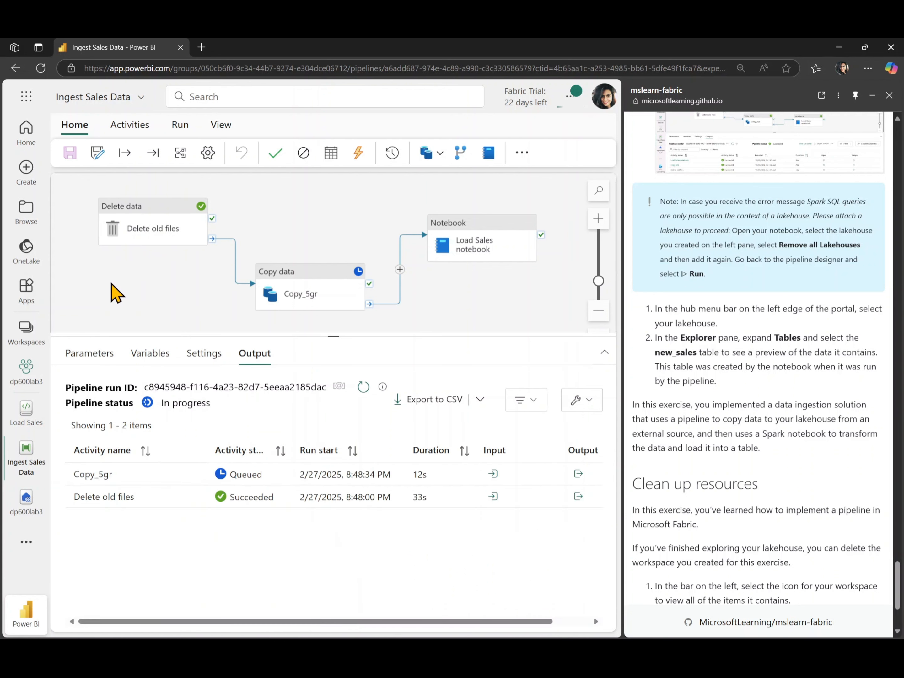
{"action": "scroll", "coordinate": [781, 337], "scroll_direction": "up", "scroll_amount": 8}
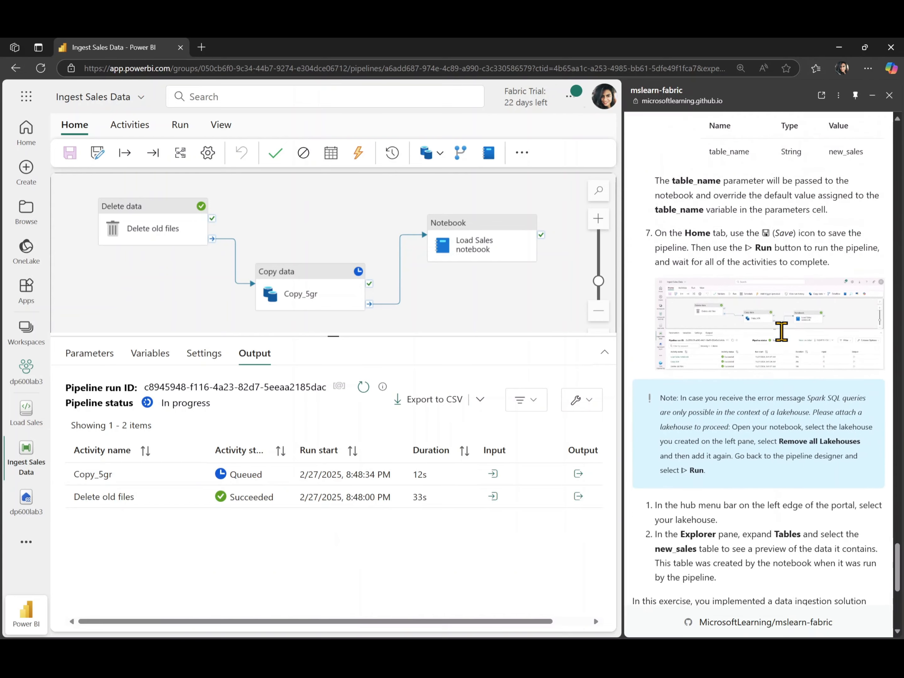
{"action": "scroll", "coordinate": [781, 331], "scroll_direction": "up", "scroll_amount": 5}
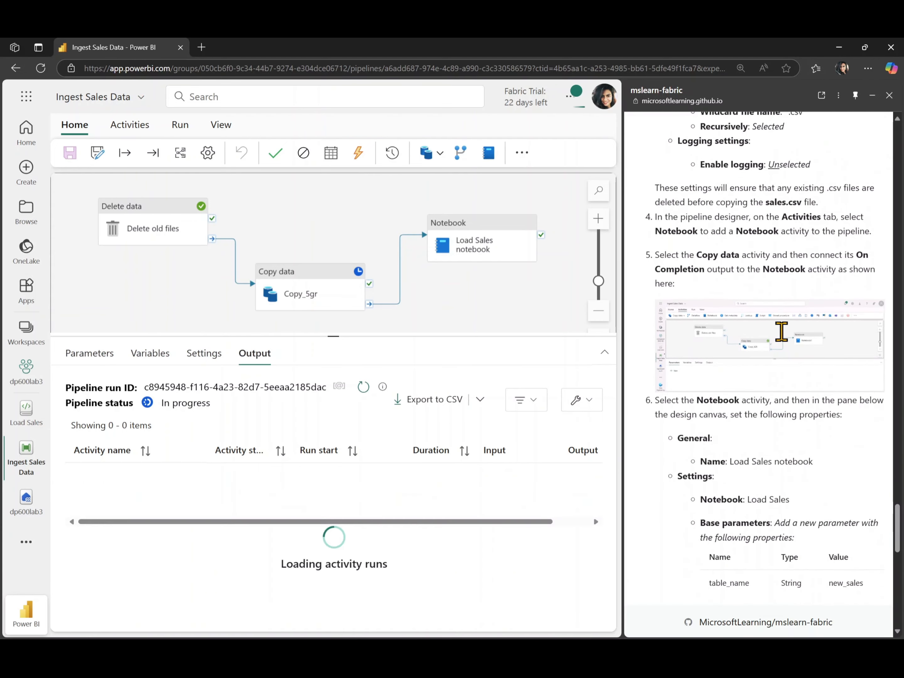
{"action": "scroll", "coordinate": [781, 331], "scroll_direction": "down", "scroll_amount": 10}
{"action": "scroll", "coordinate": [780, 331], "scroll_direction": "down", "scroll_amount": 6}
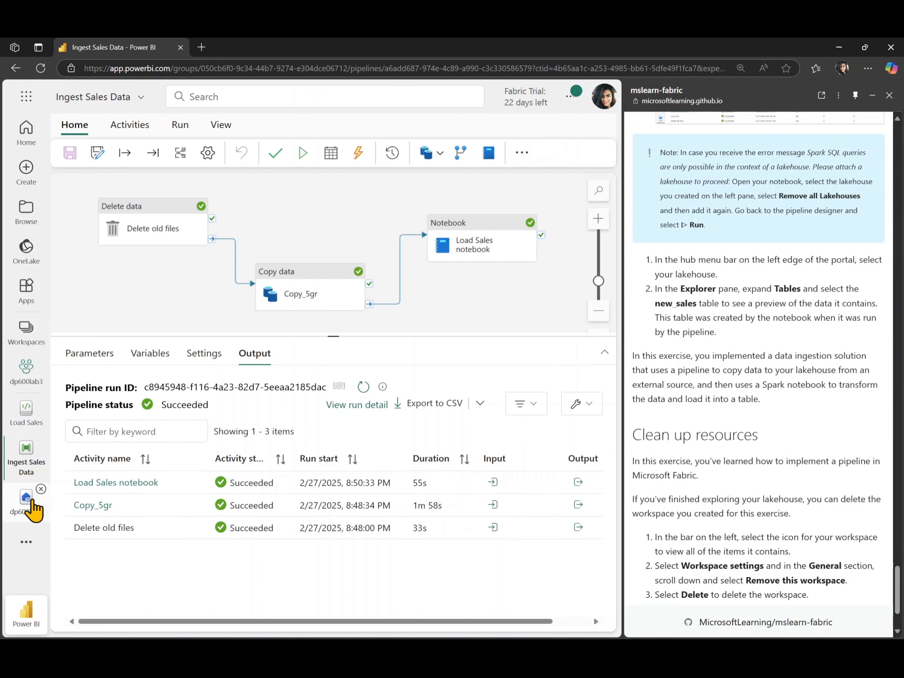
{"action": "left_click", "coordinate": [32, 502]}
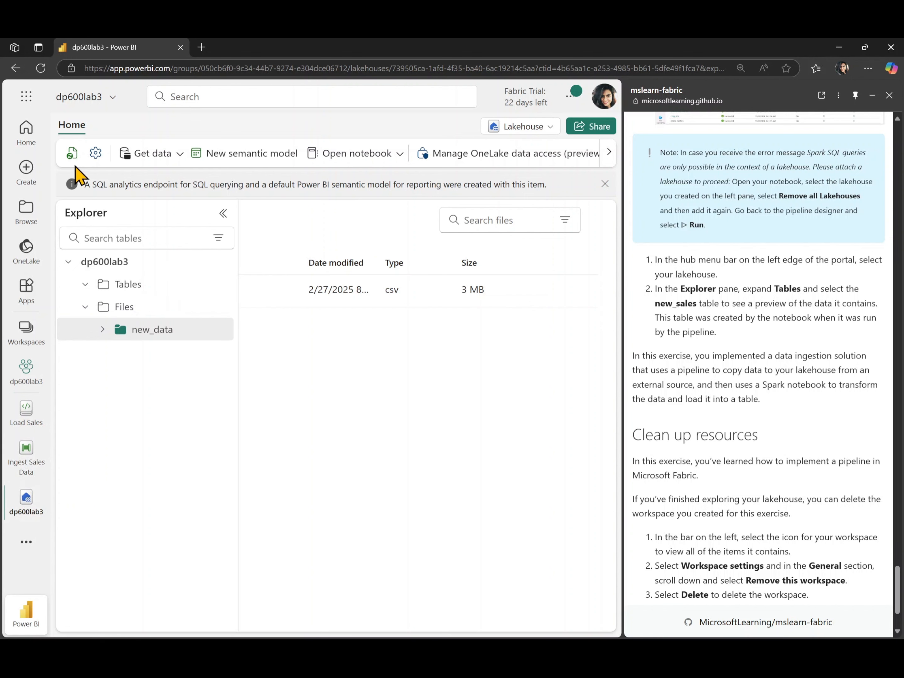
{"action": "left_click", "coordinate": [71, 154]}
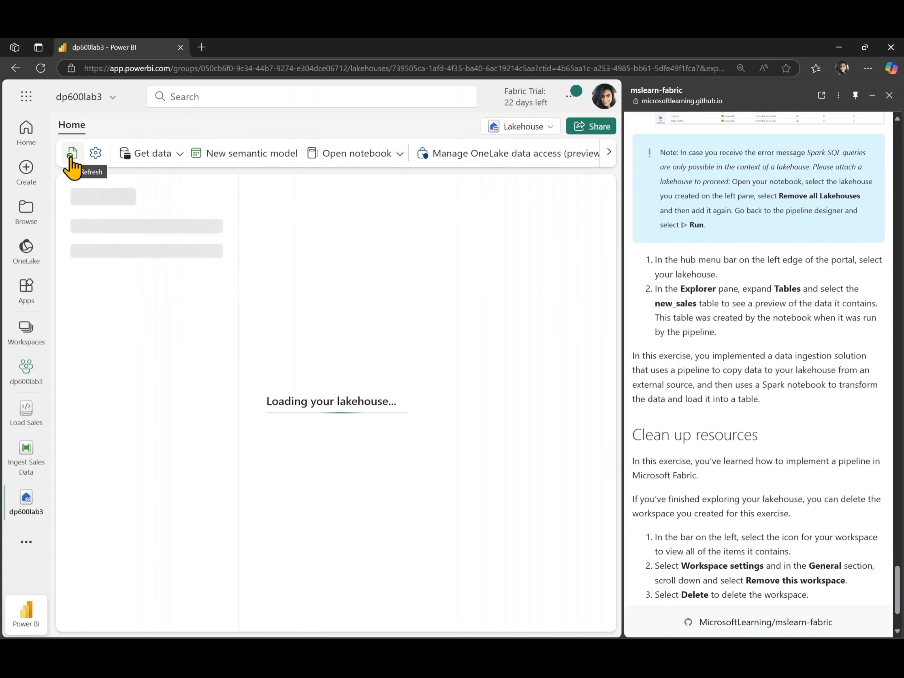